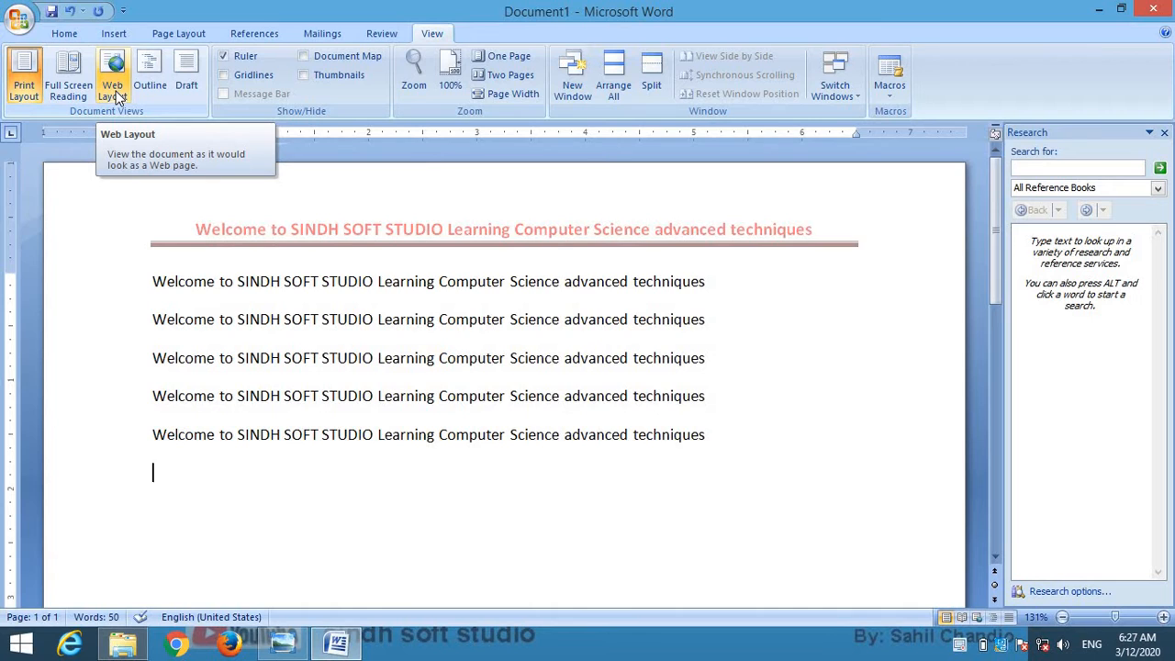
# Compare how the document looks in Web Layout and Print Layout, ending in Web Layout
pyautogui.click(115, 92)
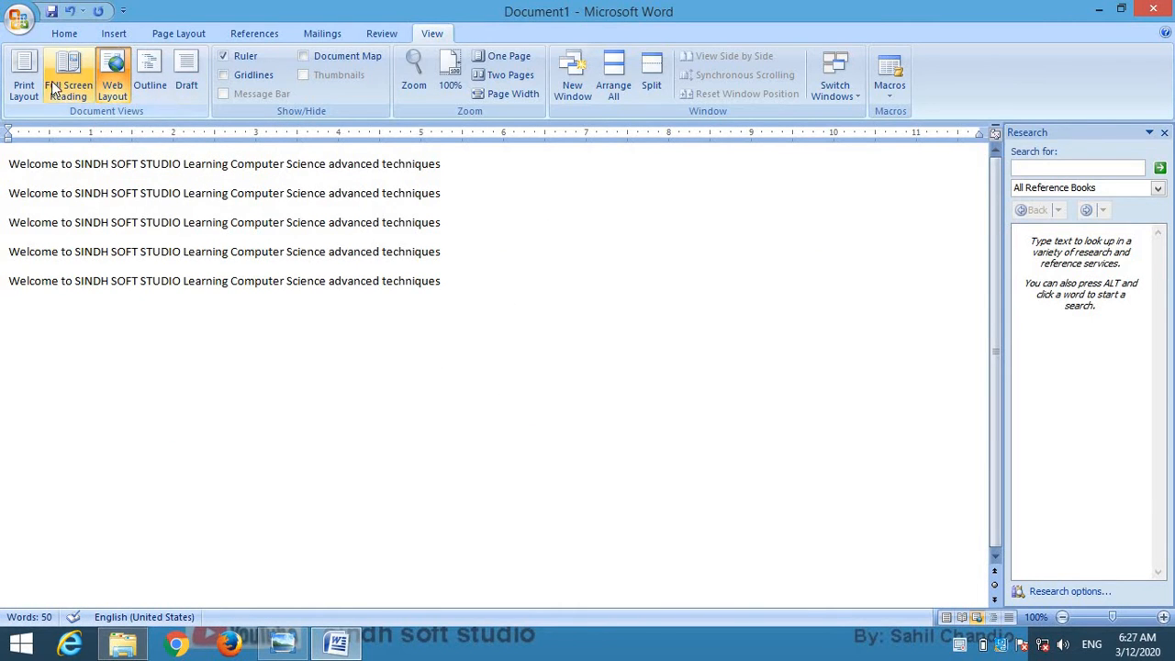
pyautogui.click(24, 83)
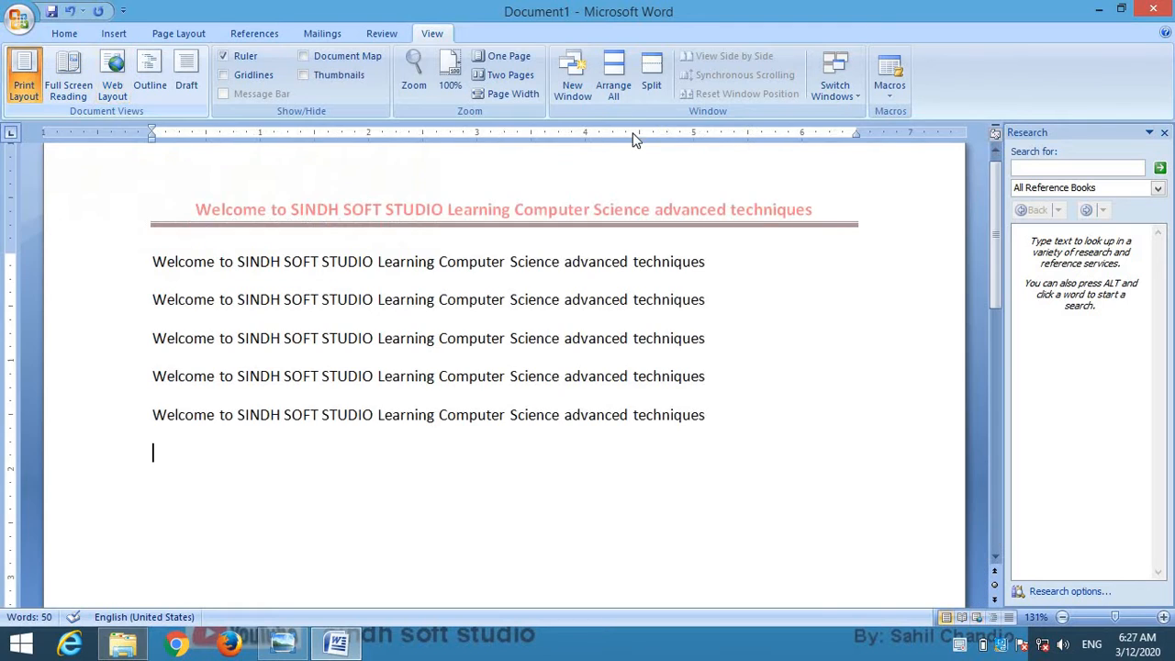
pyautogui.click(116, 84)
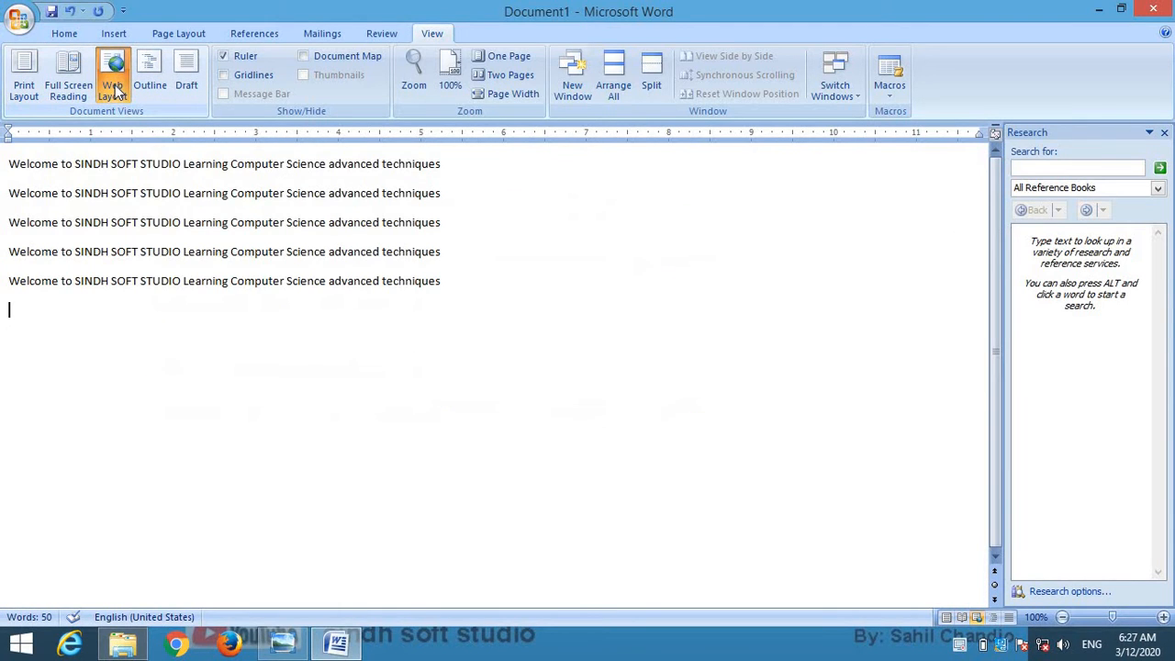
pyautogui.click(24, 81)
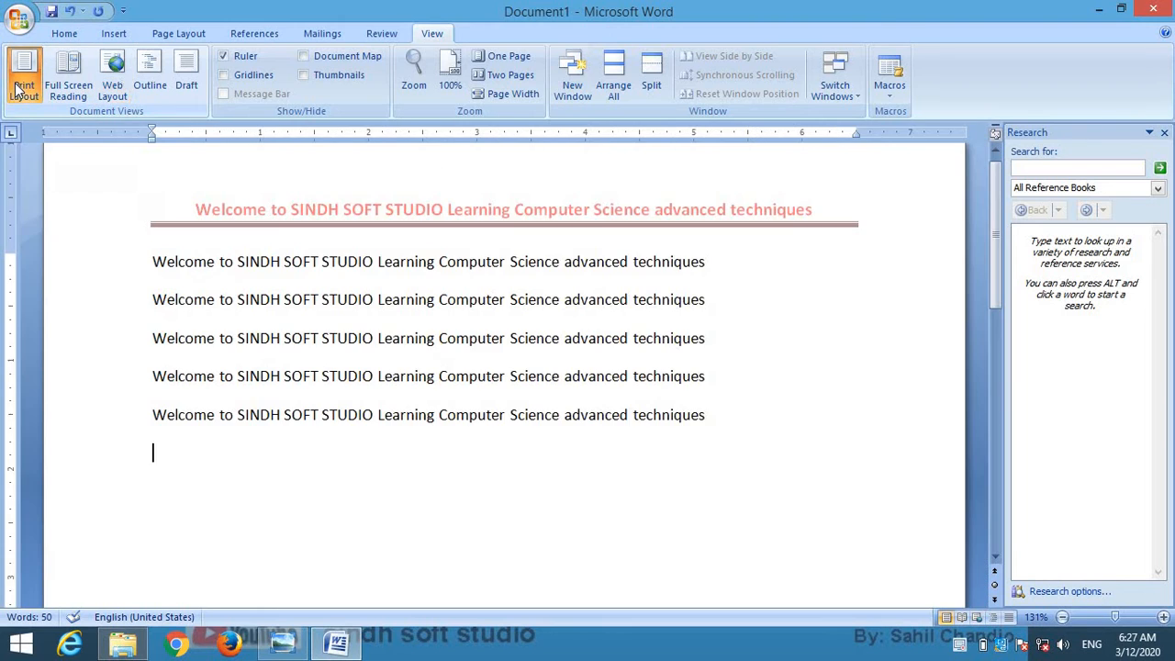
pyautogui.click(111, 84)
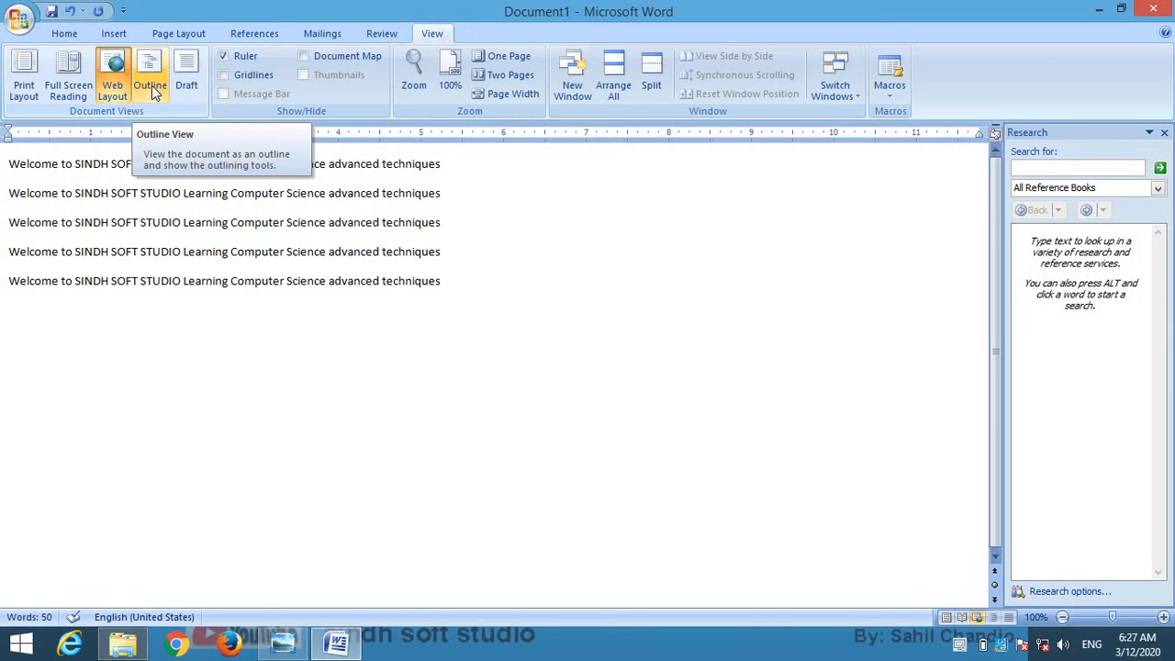
# Preview the document in Outline view and in Full Screen Reading, closing each view again
pyautogui.click(150, 84)
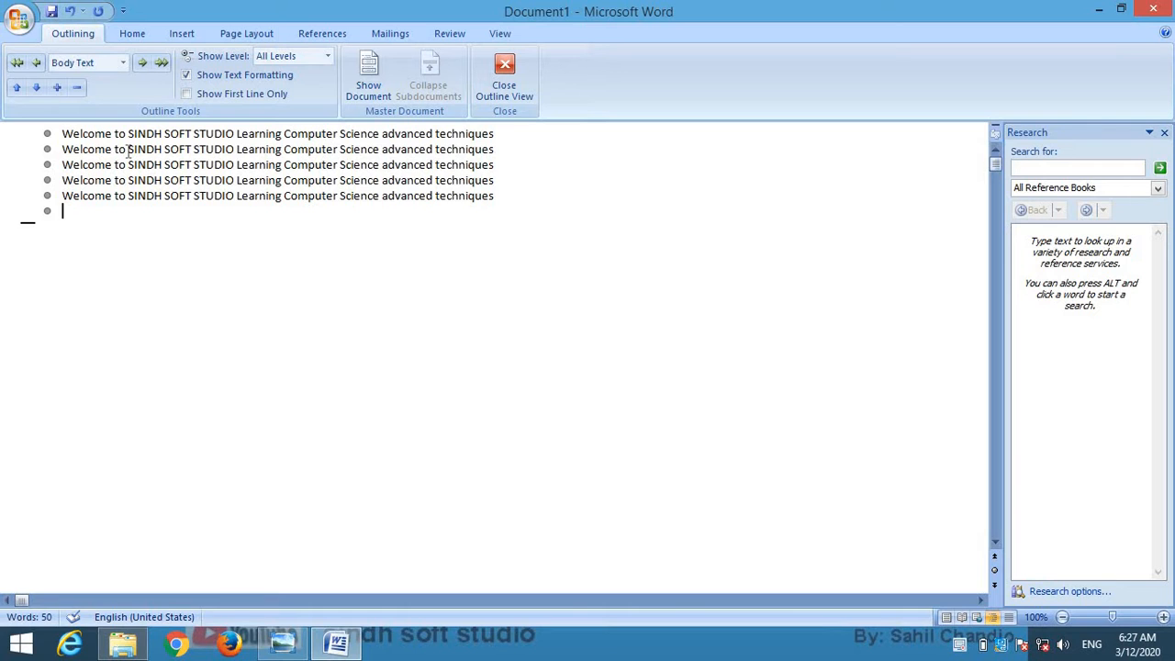
pyautogui.click(505, 92)
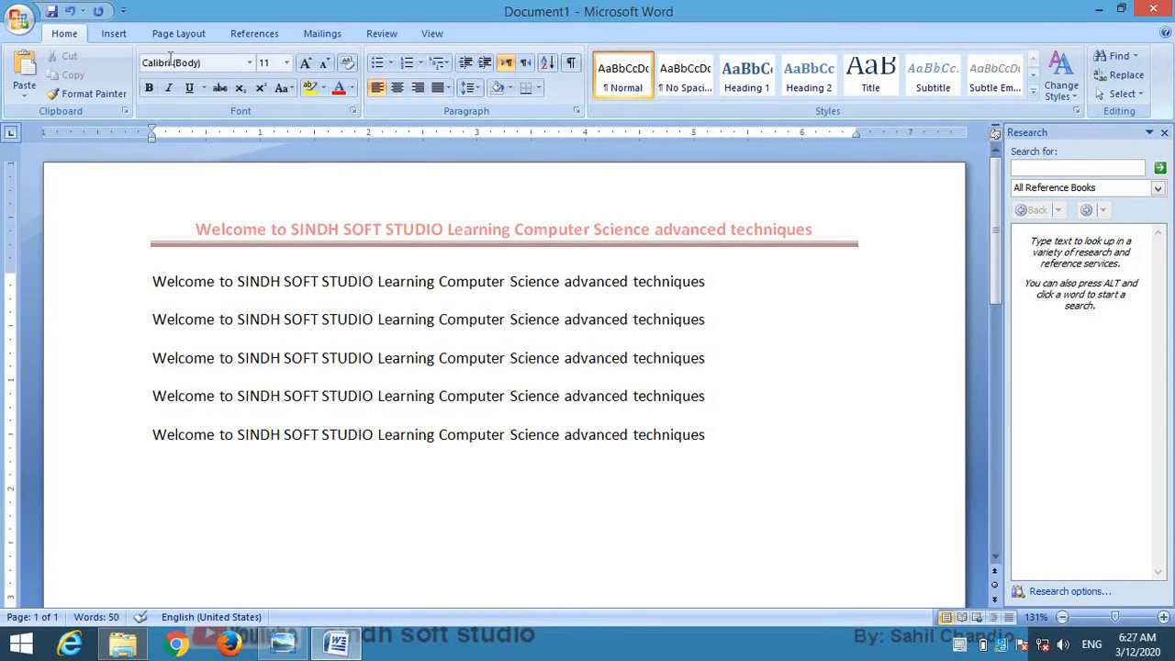
pyautogui.click(431, 34)
pyautogui.click(68, 81)
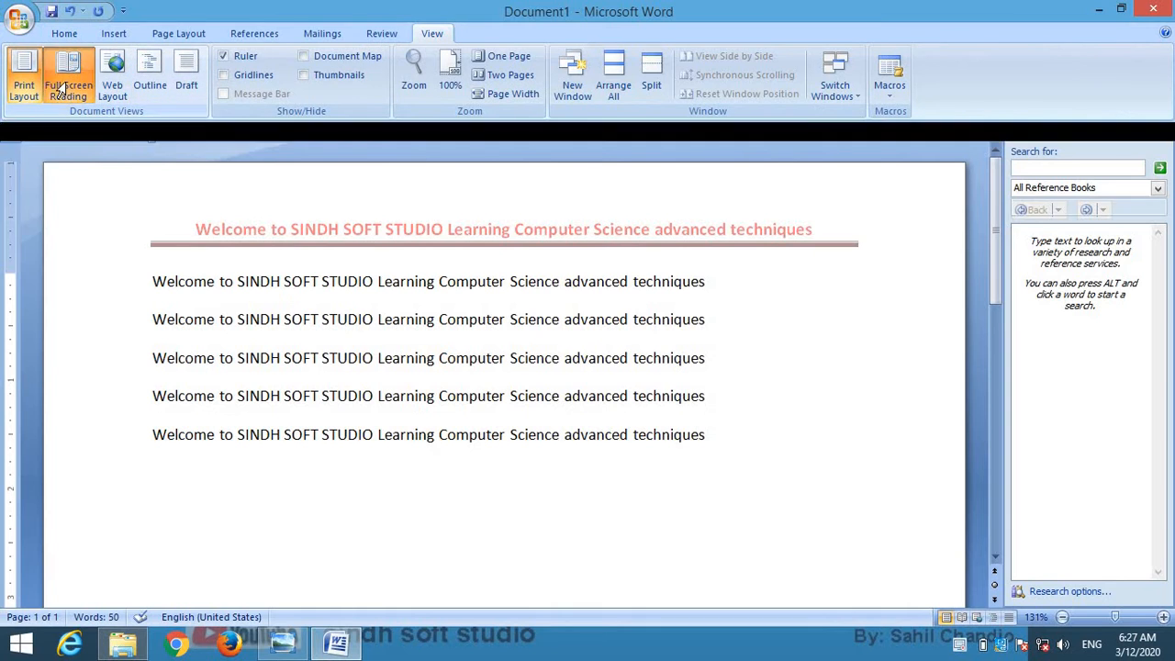
pyautogui.click(1158, 9)
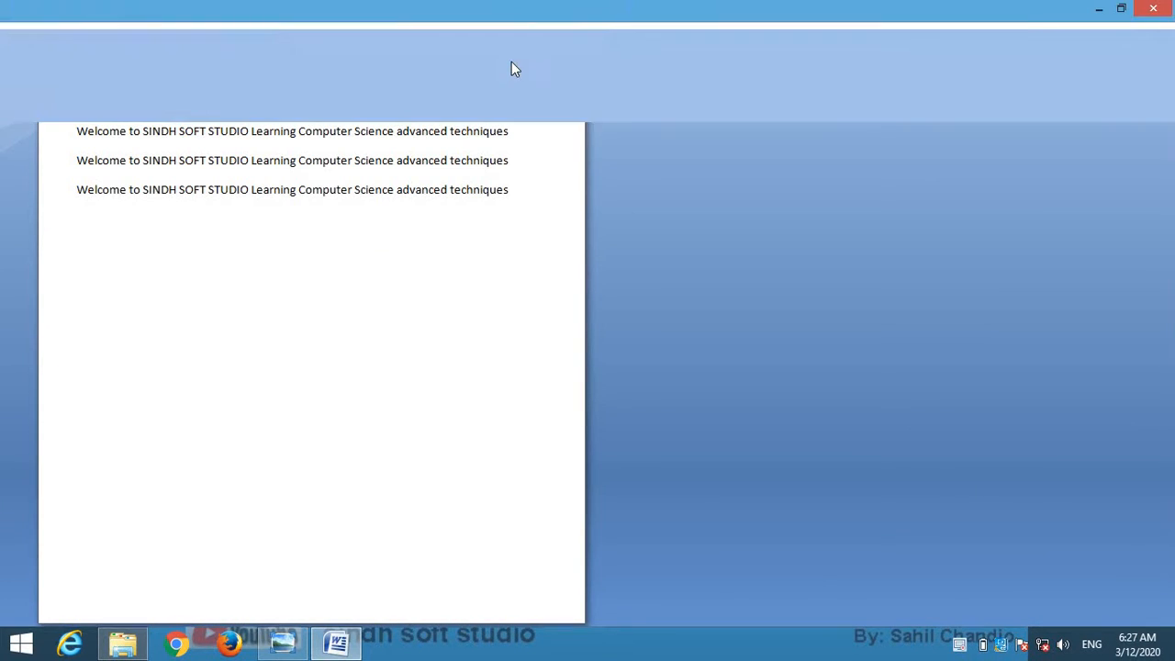
# View the document in Web Layout and in Outline view, and close the outline
pyautogui.click(108, 89)
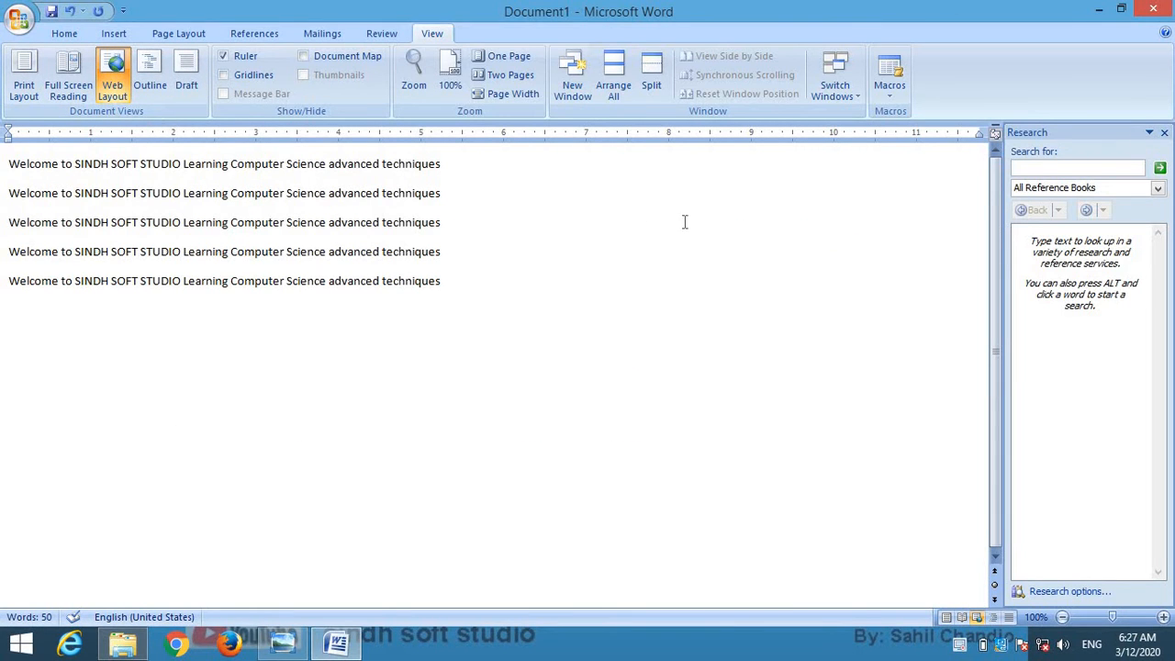
pyautogui.click(152, 73)
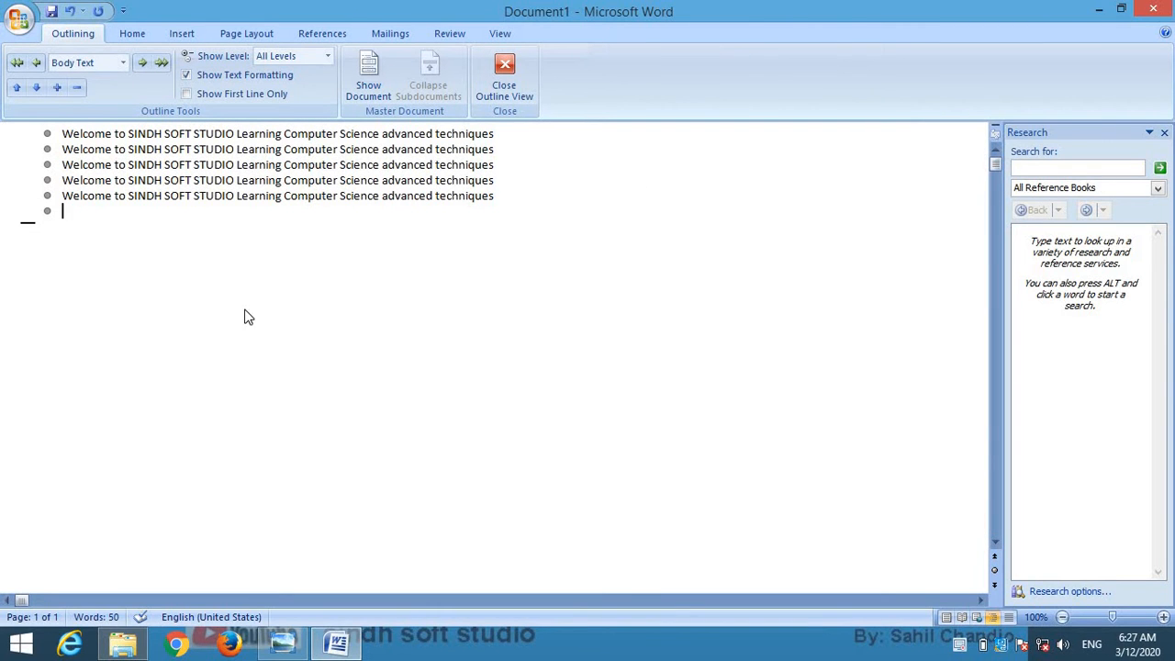
pyautogui.click(508, 79)
# Show the document in Draft view, select the third and fourth lines, and zoom to 500% and back to 116%
pyautogui.click(439, 36)
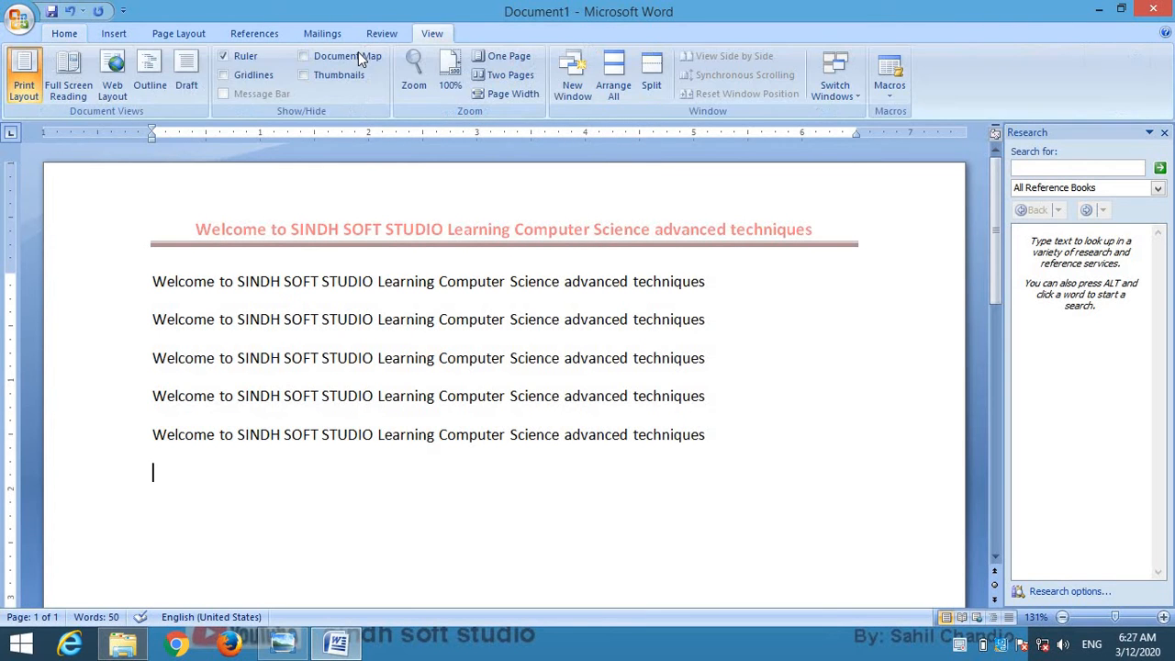
pyautogui.click(190, 81)
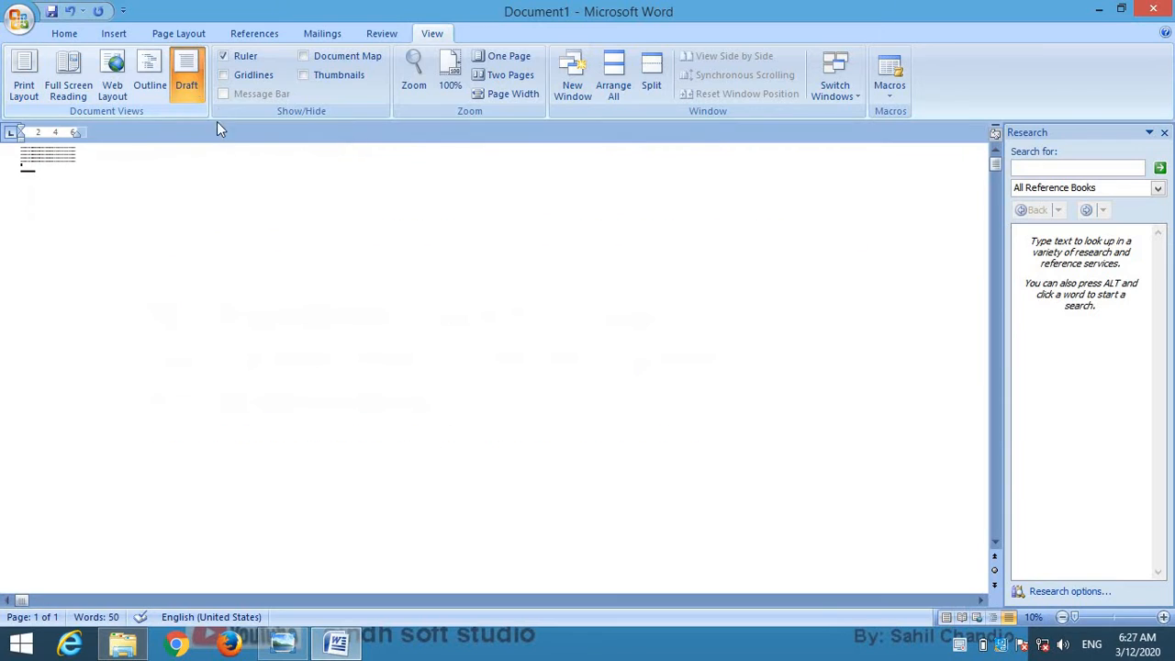
pyautogui.moveTo(80, 158)
pyautogui.mouseDown()
pyautogui.moveTo(15, 147)
pyautogui.moveTo(79, 158)
pyautogui.mouseUp()
pyautogui.click(78, 159)
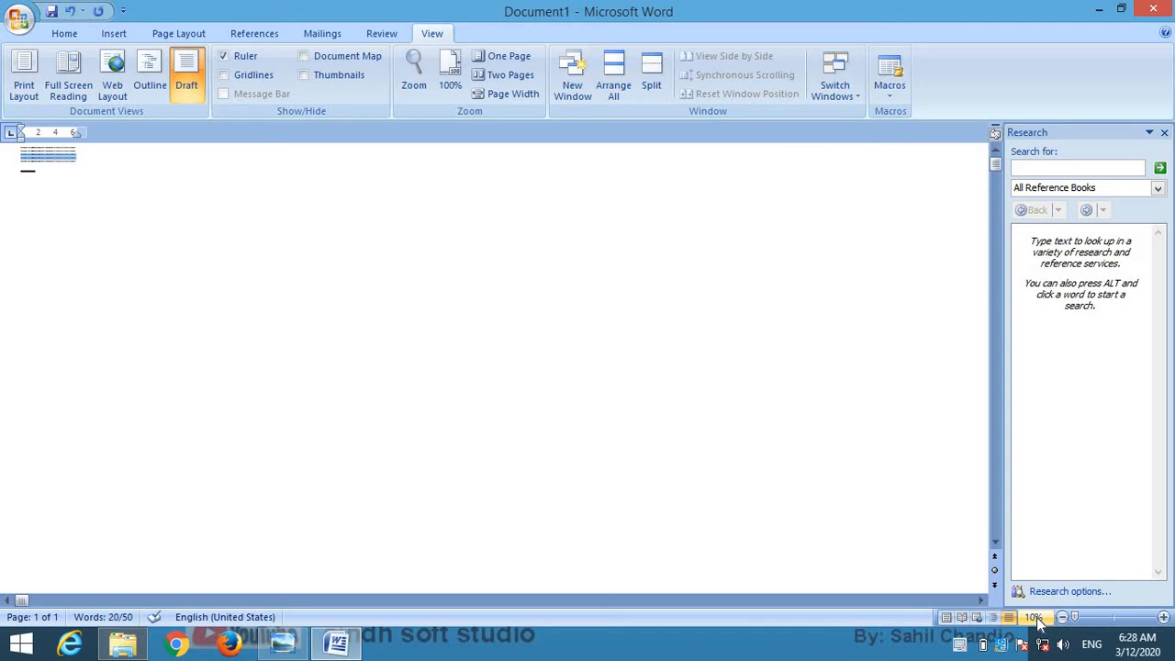
pyautogui.moveTo(1076, 617); pyautogui.dragTo(1165, 622)
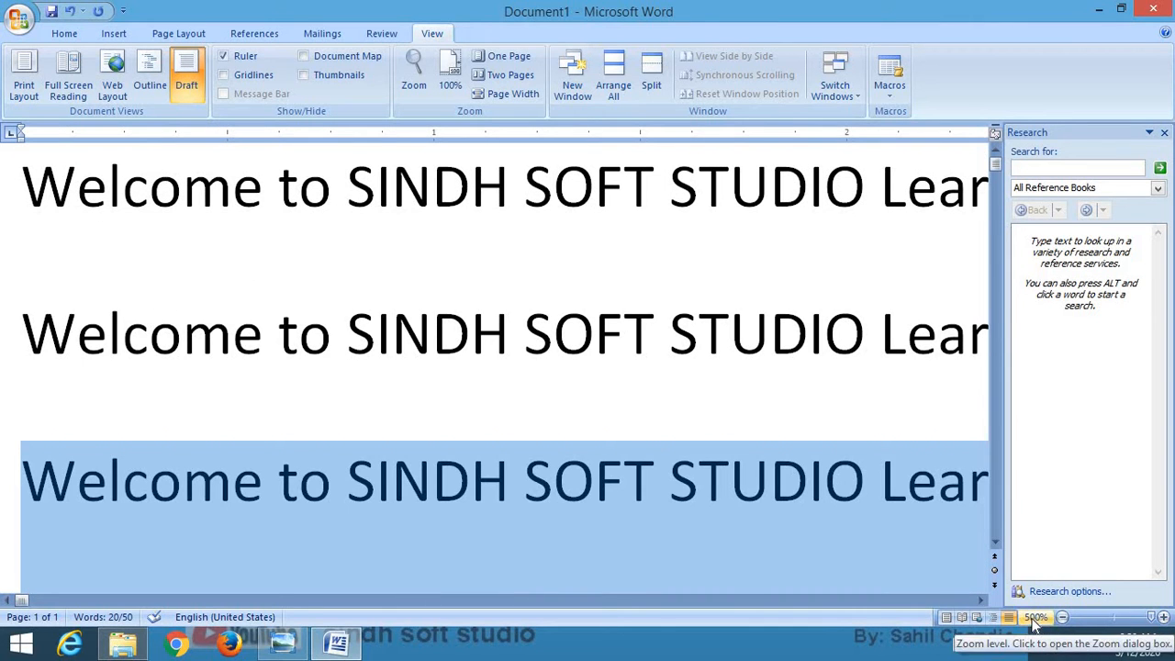
pyautogui.click(1113, 617)
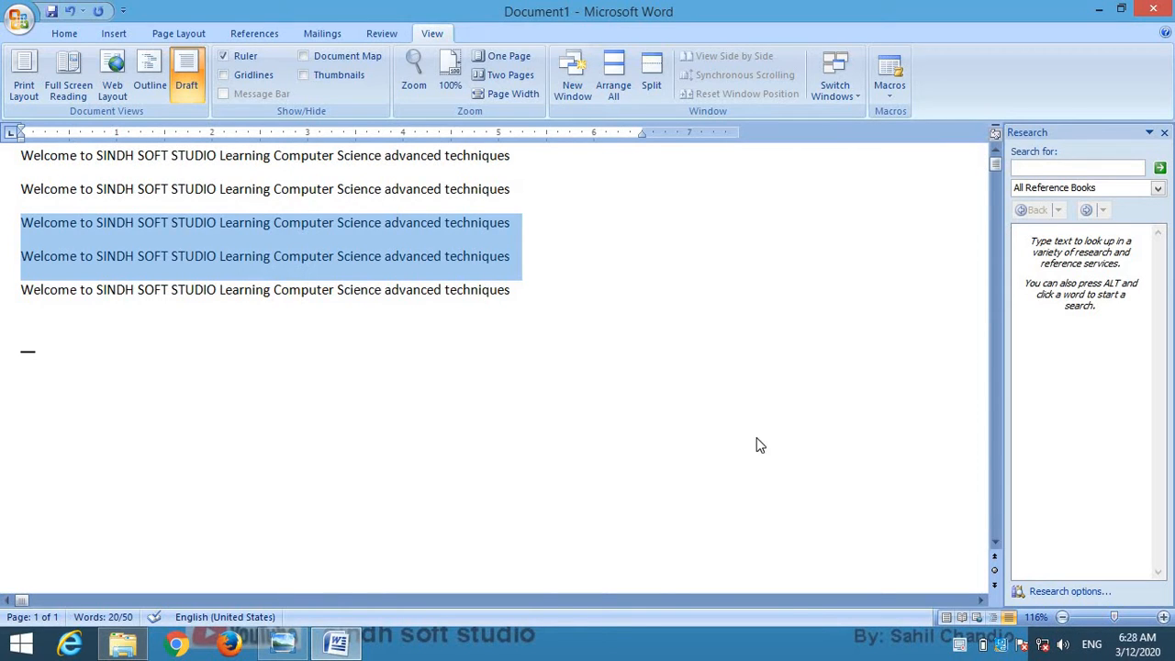
# Return to Print Layout and widen the text area by moving the right margin to about 6.8 inches on the ruler
pyautogui.click(24, 81)
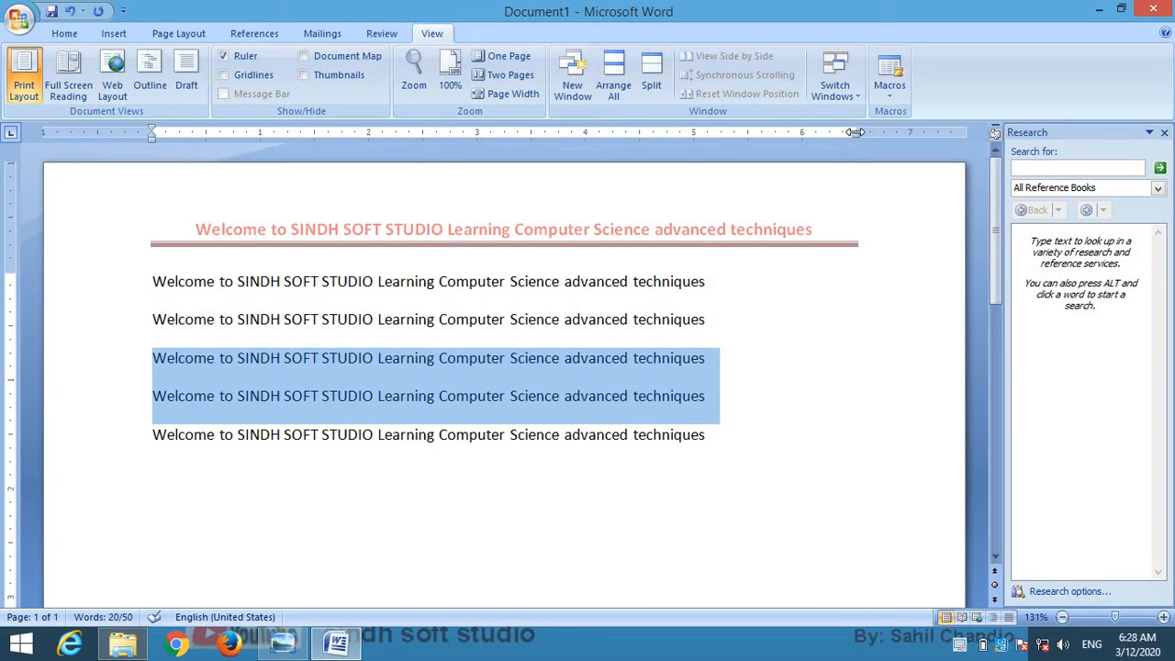
pyautogui.moveTo(868, 132); pyautogui.dragTo(888, 133)
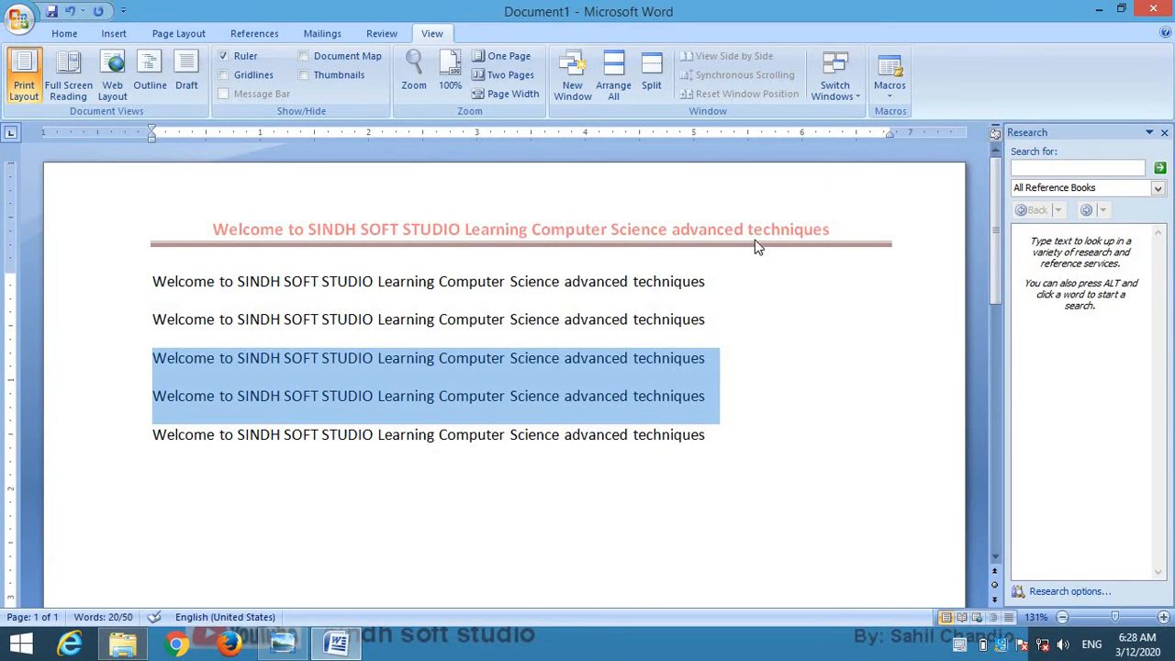
# Append random filler text starting with "akjsjflasj" and ending with "asdf asdf" to the last paragraph, wrapping it onto a third line
pyautogui.click(718, 359)
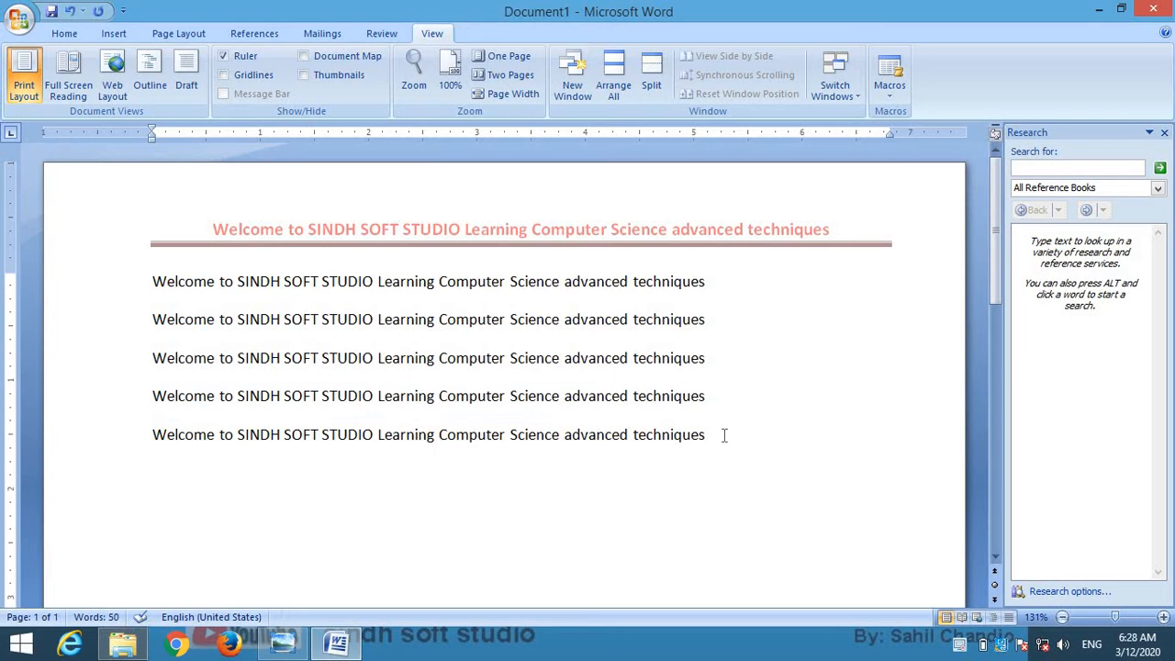
pyautogui.write('akjsjflasj dfkajdflkasjdflkasdjka dfklajdf lajds flkajsdf')
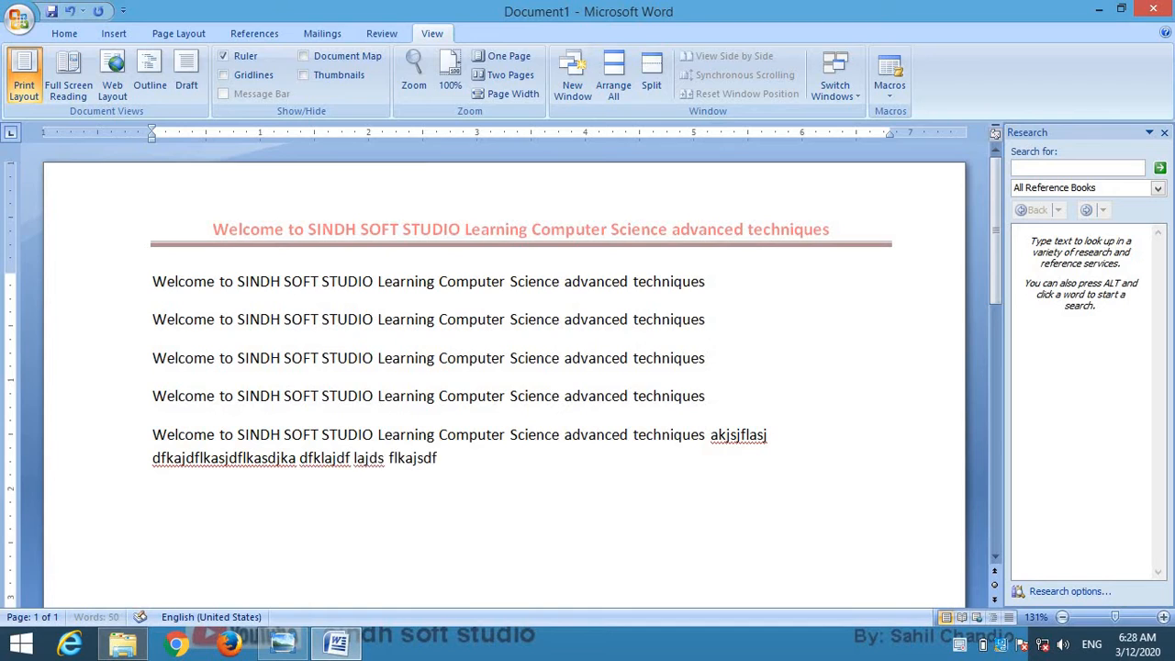
pyautogui.write(';lka jsdflkjasd;lkfja dflkajds;lfka dslkfja sdkfja')
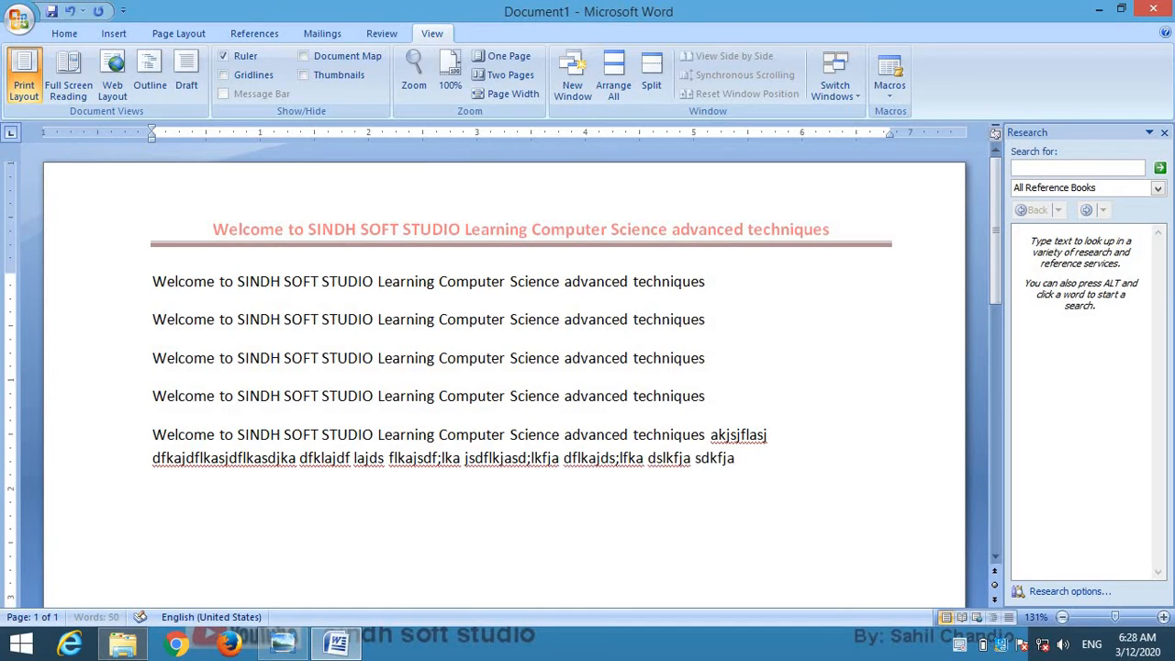
pyautogui.write(';ldksfj asdflkjasd asdf')
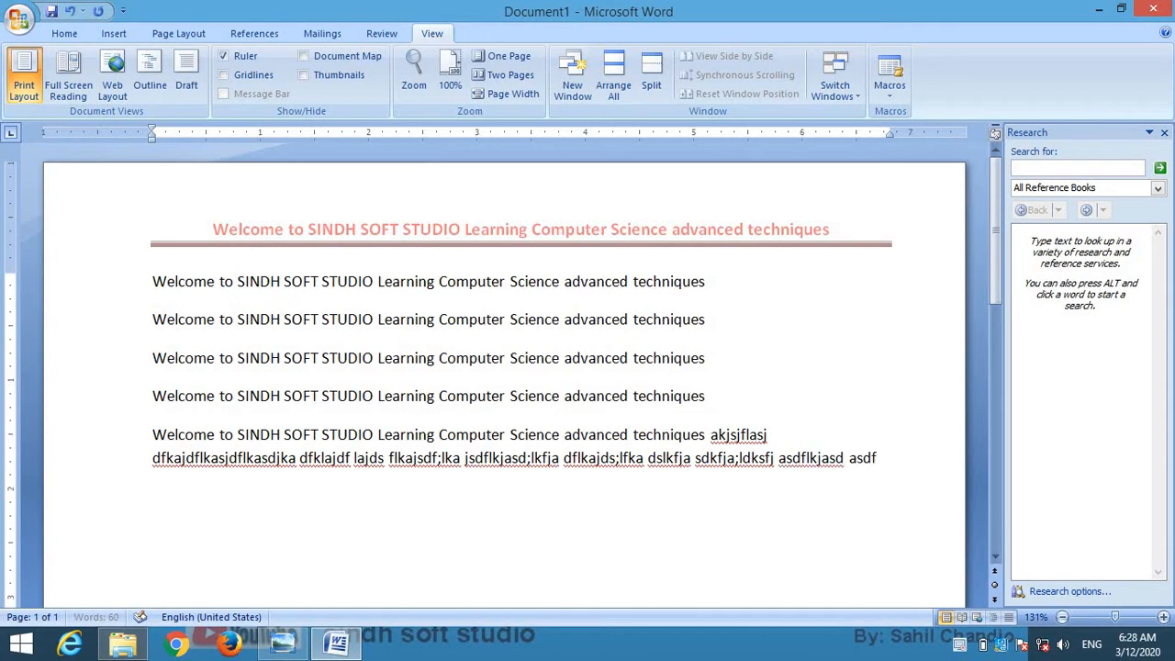
pyautogui.write(' asdf')
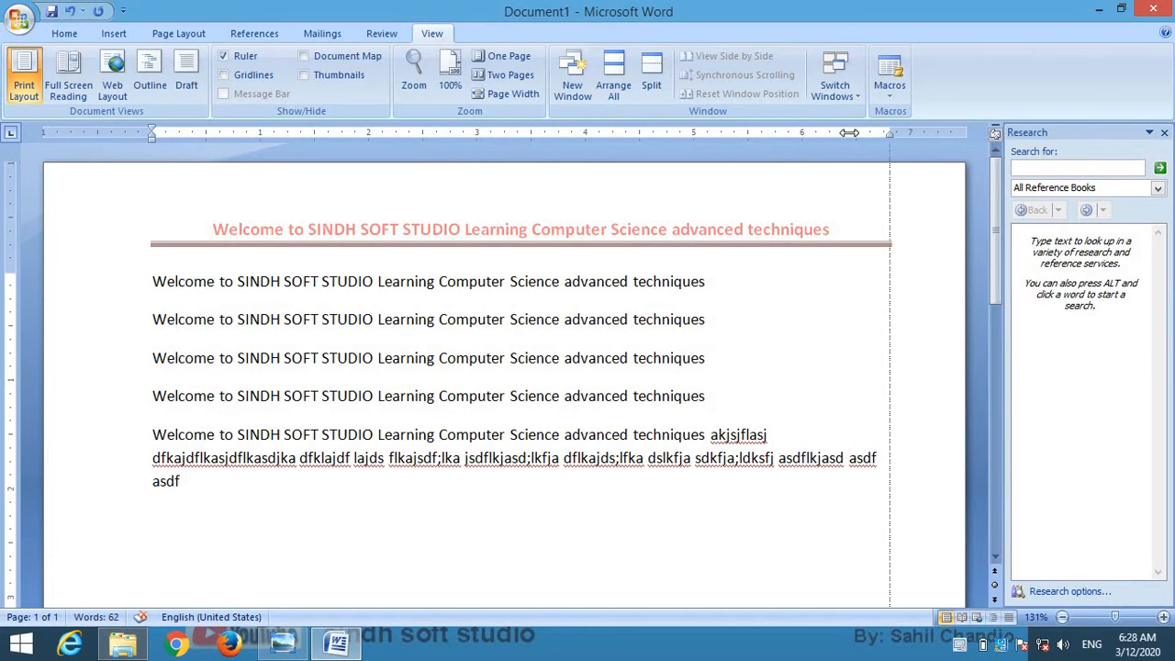
# Pull the right margin in to about 5.9 inches on the ruler, and hide and show the ruler
pyautogui.moveTo(891, 134); pyautogui.dragTo(797, 135)
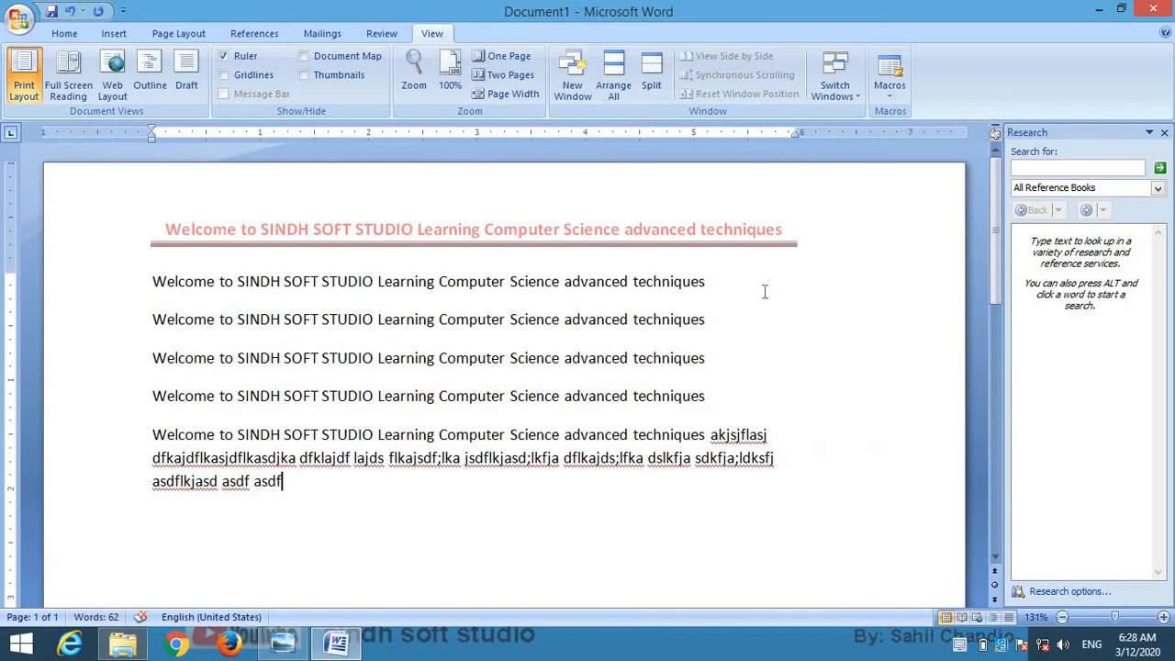
pyautogui.click(222, 56)
pyautogui.click(222, 56)
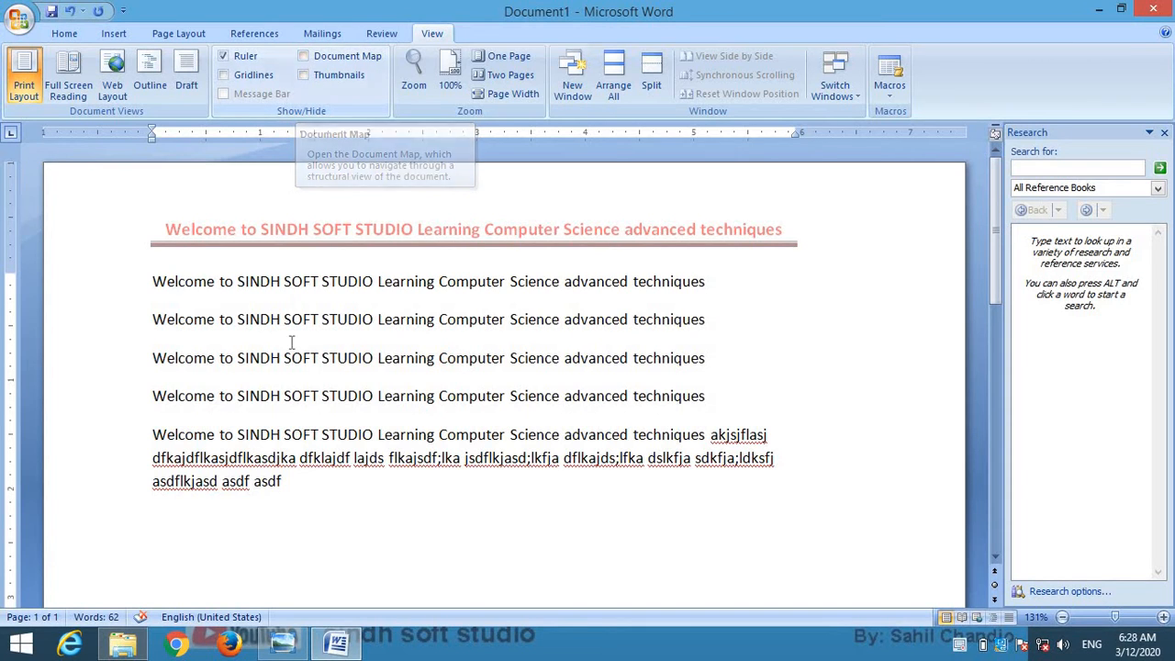
# Show the Document Map, add "cxvzxc" to the end of the last paragraph, and hide the map again
pyautogui.click(304, 57)
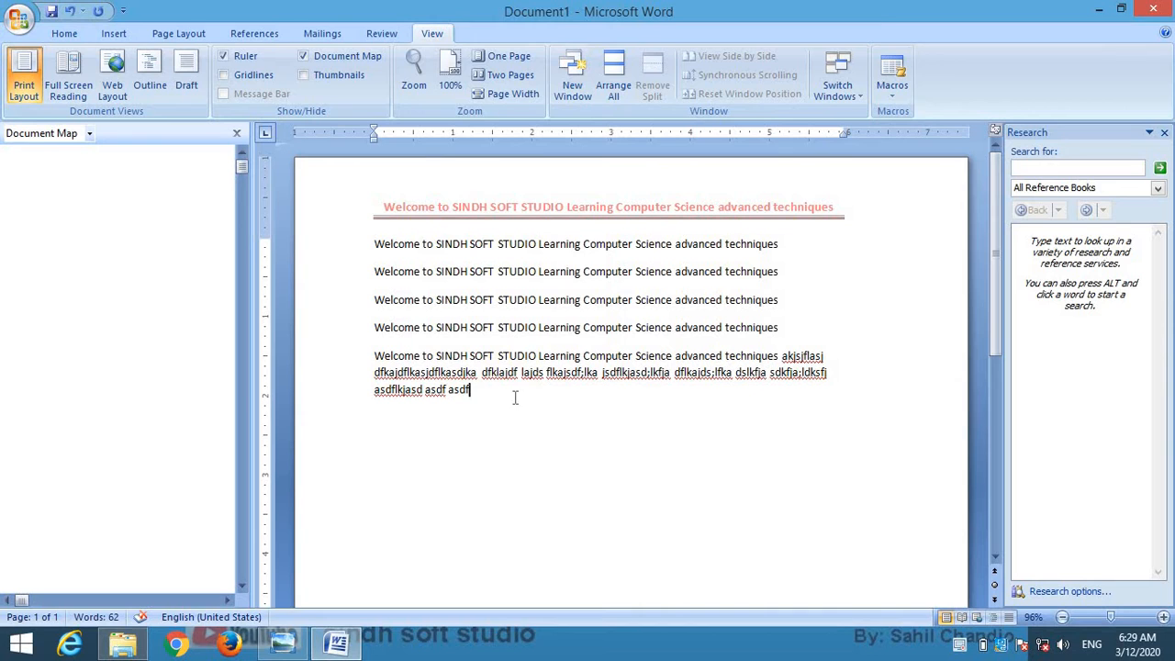
pyautogui.write('cxvzxc')
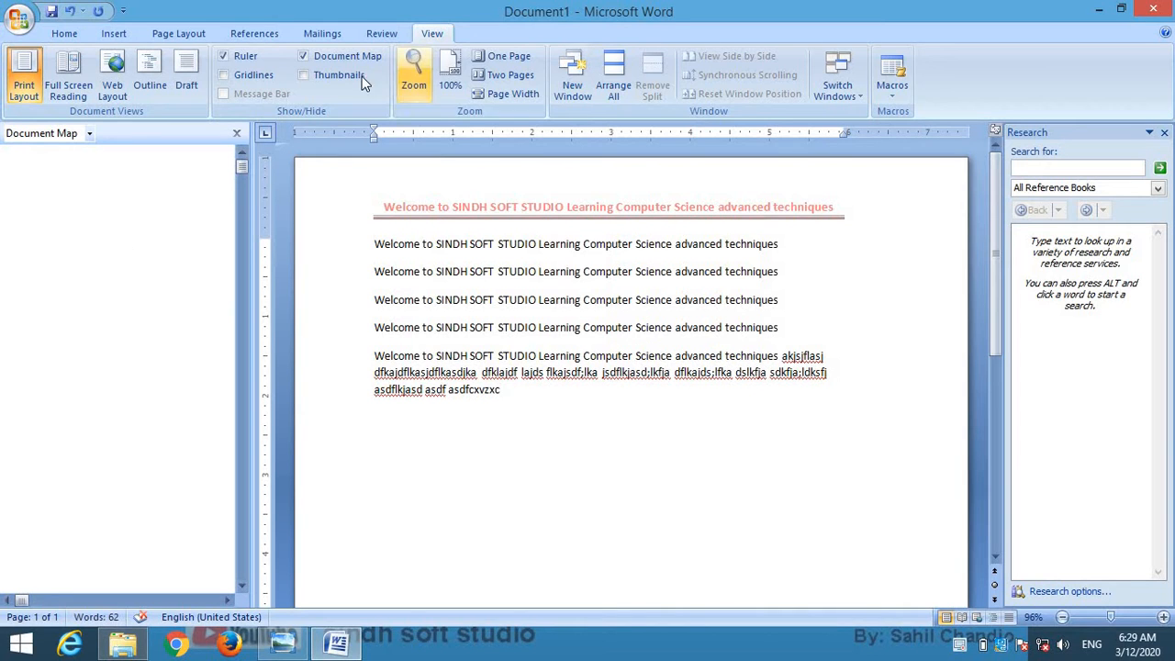
pyautogui.click(303, 57)
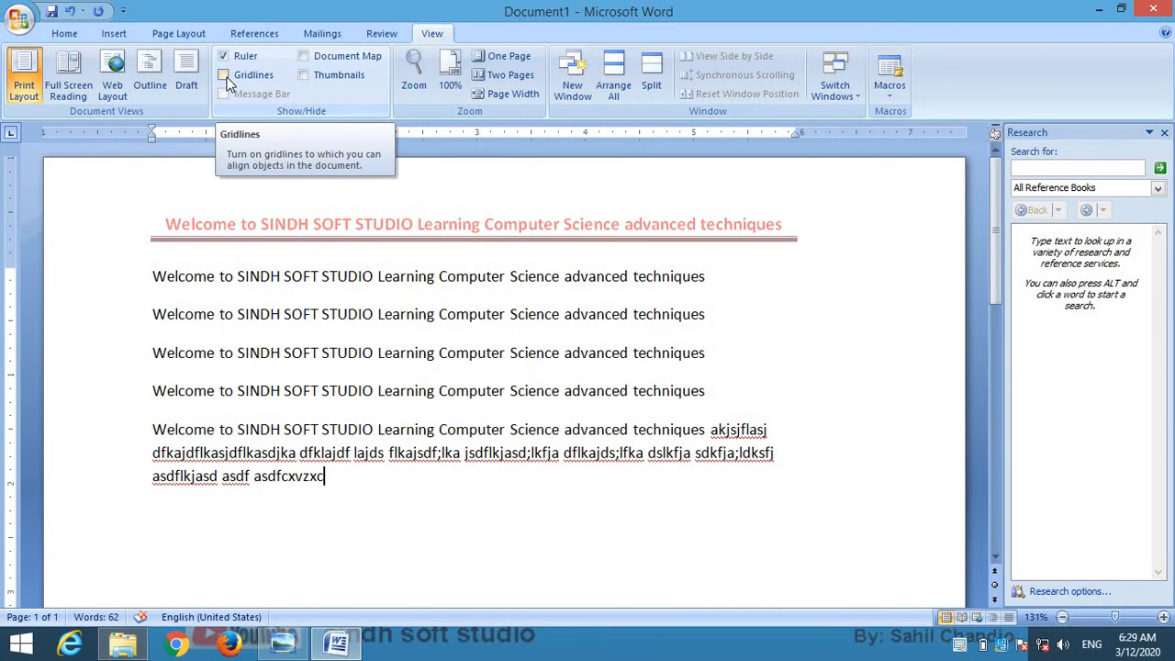
# Turn on the gridlines, look over the whole page with them, and turn them off again
pyautogui.click(223, 76)
pyautogui.scroll(-5, 475, 372)
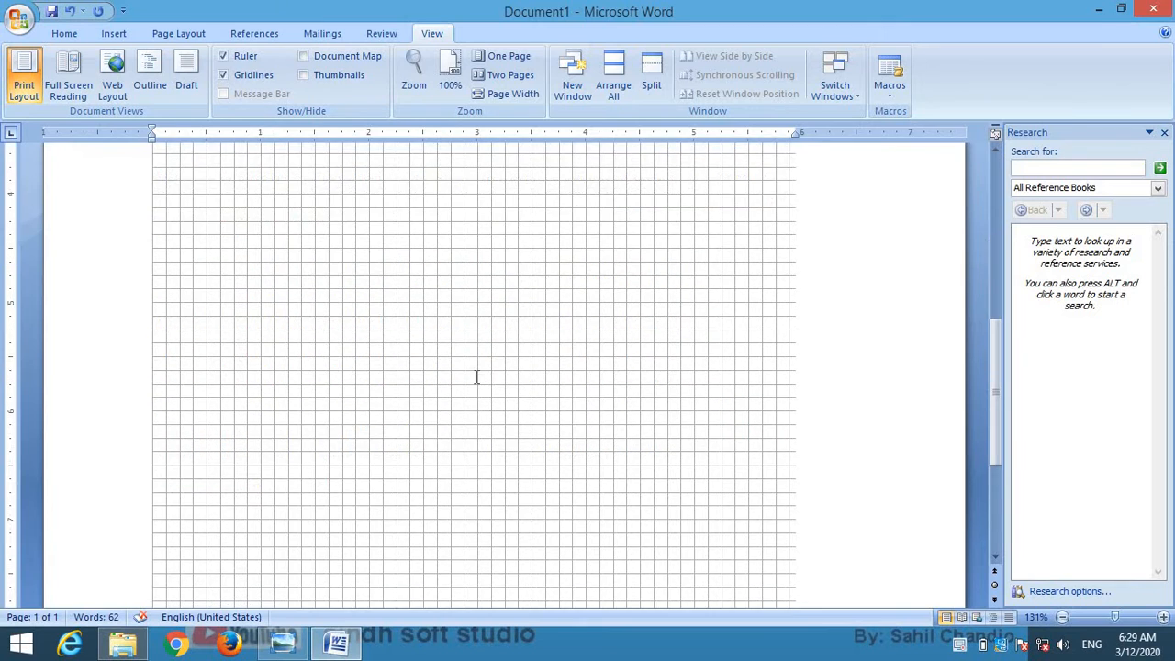
pyautogui.scroll(5, 451, 334)
pyautogui.scroll(-5, 437, 333)
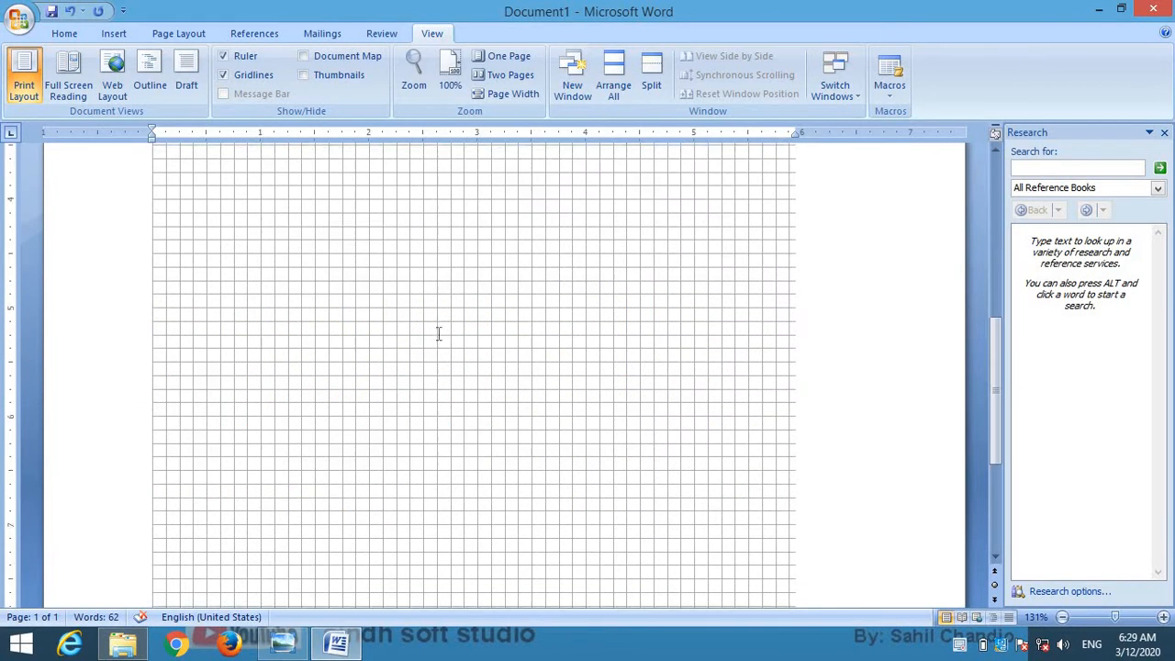
pyautogui.scroll(5, 319, 262)
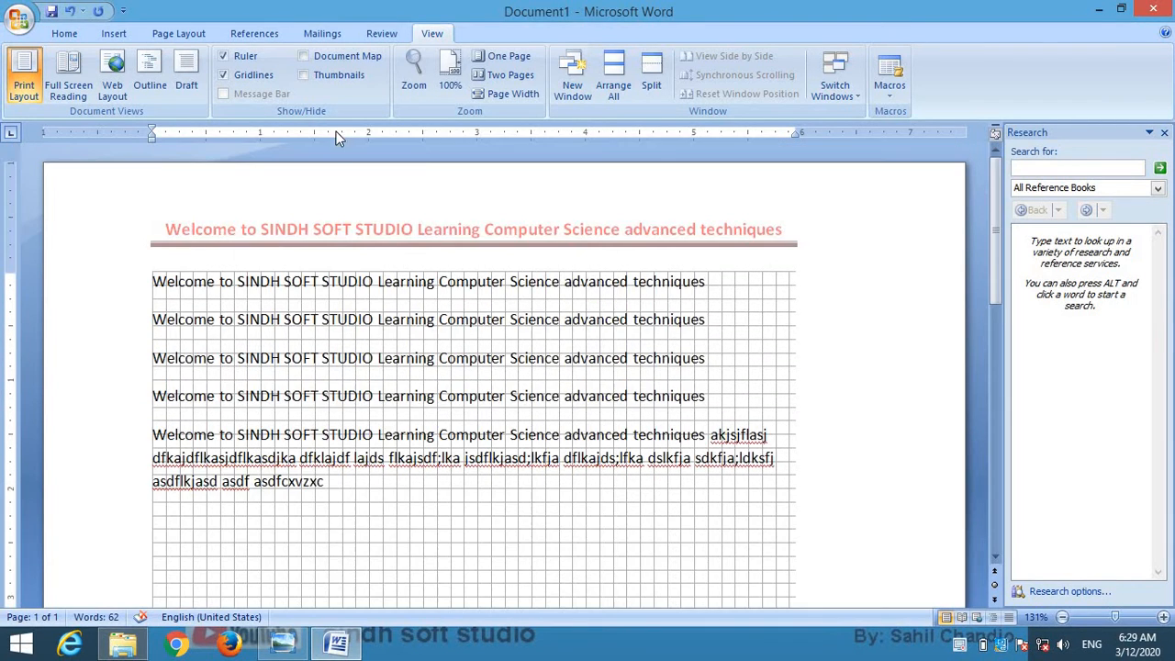
pyautogui.click(223, 75)
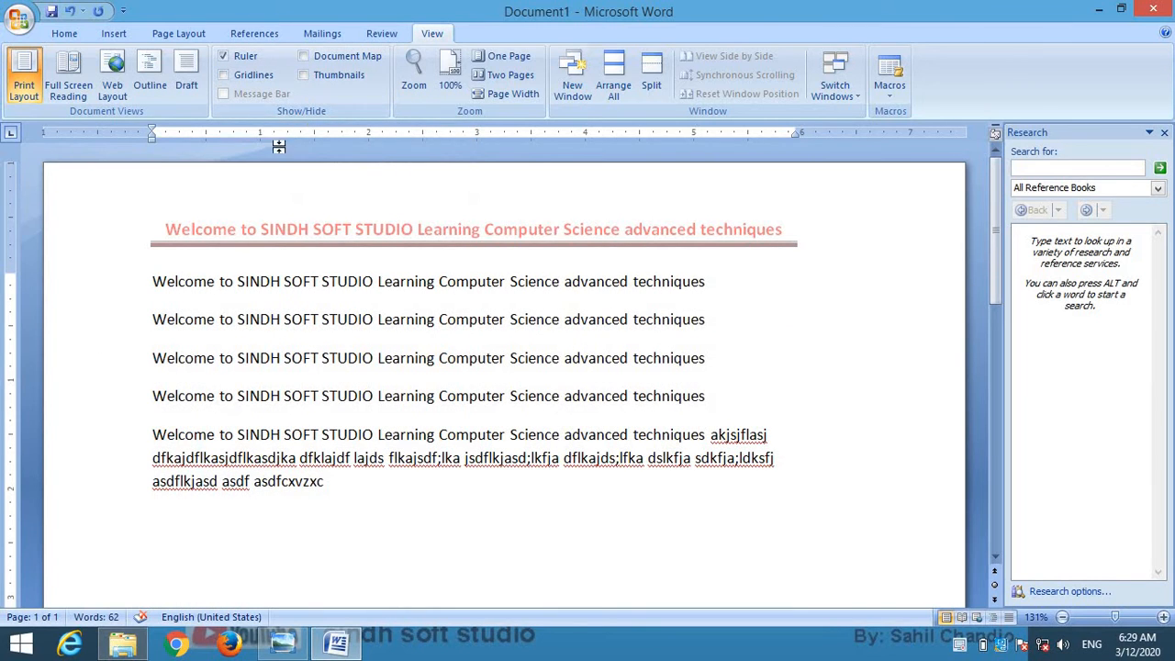
# Display the page thumbnails beside the document and look over the page
pyautogui.click(304, 75)
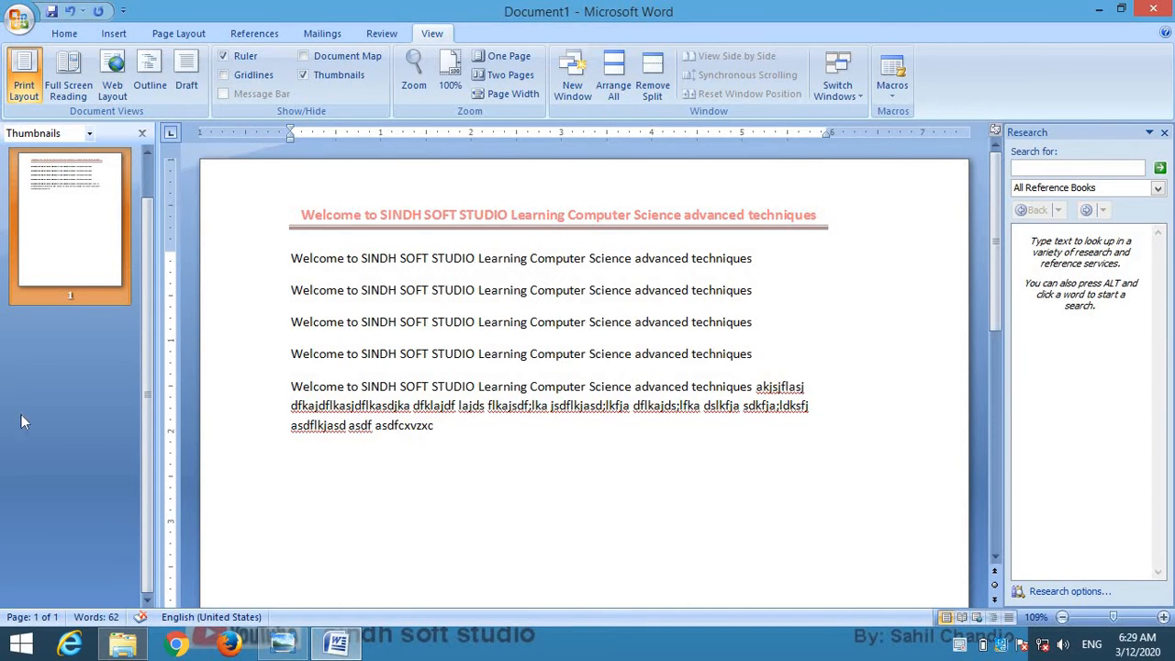
pyautogui.scroll(-2, 72, 239)
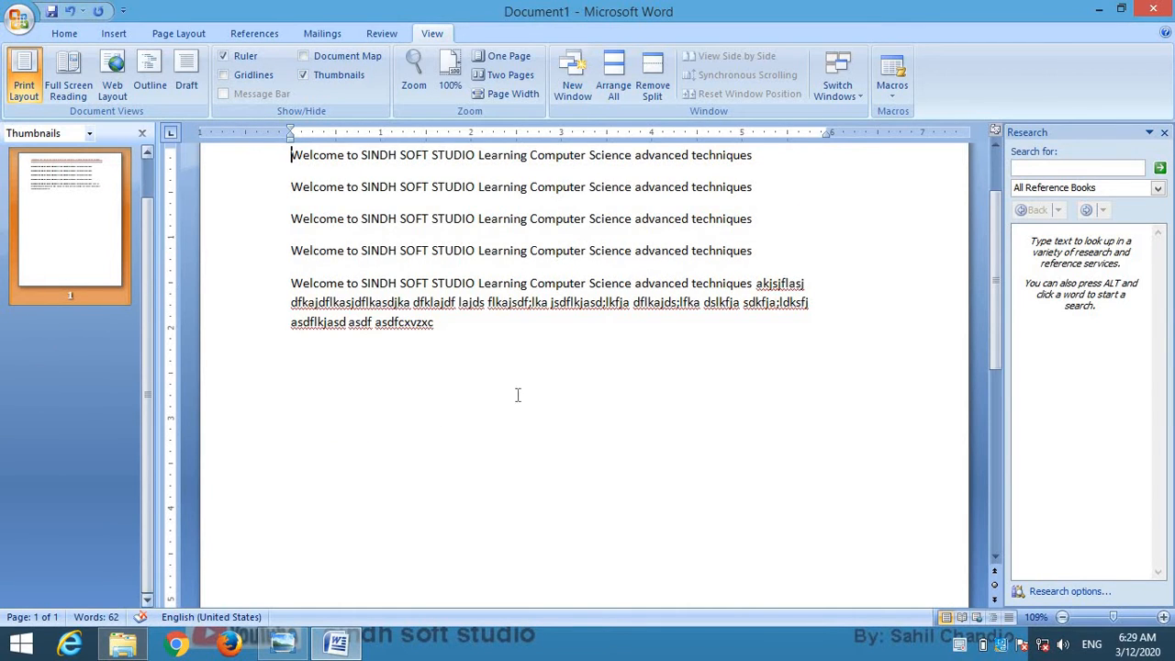
pyautogui.scroll(2, 511, 326)
# Copy all the body paragraphs and paste them repeatedly until the document extends onto a third page
pyautogui.moveTo(451, 423); pyautogui.dragTo(293, 275)
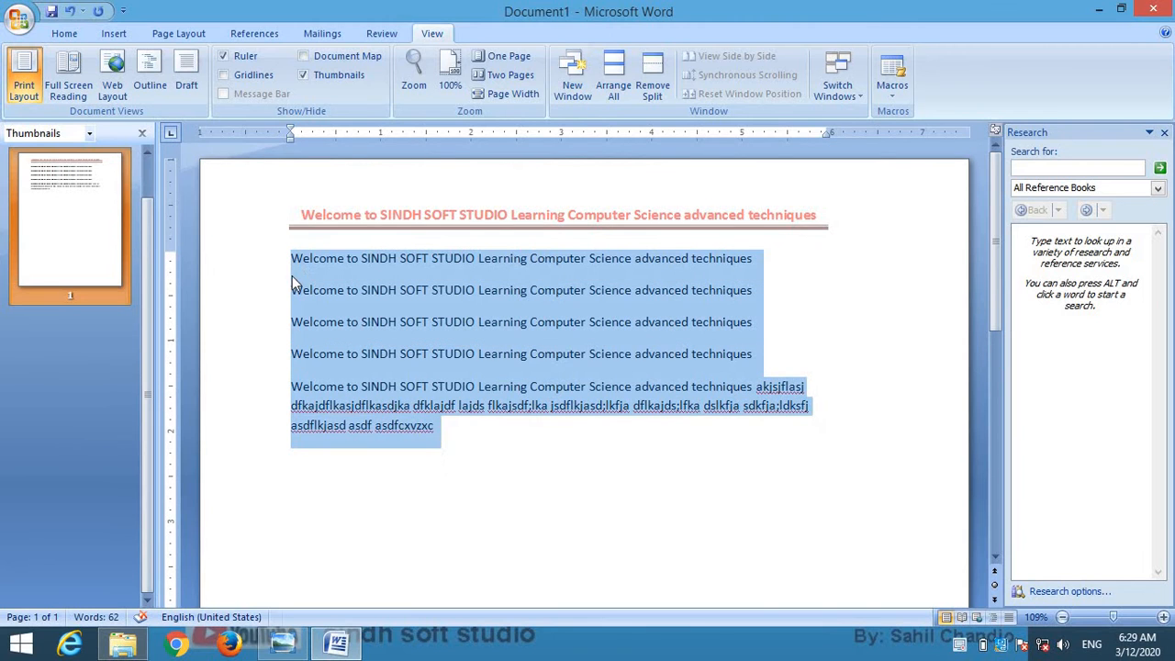
pyautogui.hotkey('ctrl', 'v')
pyautogui.hotkey('ctrl', 'v')
pyautogui.hotkey('ctrl', 'v')
pyautogui.hotkey('ctrl', 'v')
pyautogui.hotkey('ctrl', 'v')
pyautogui.hotkey('ctrl', 'v')
pyautogui.hotkey('ctrl', 'v')
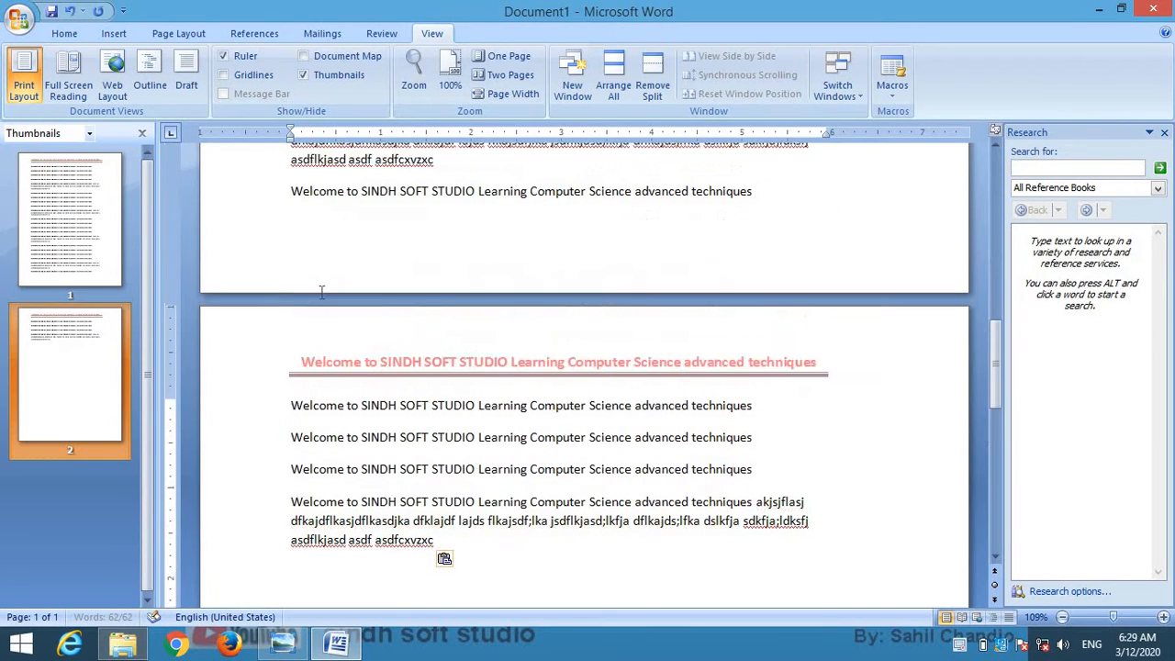
pyautogui.hotkey('ctrl', 'v')
pyautogui.hotkey('ctrl', 'v')
pyautogui.hotkey('ctrl', 'v')
# Go through pages 2, 3 and 1 using the page thumbnails, and hide the thumbnails
pyautogui.click(65, 348)
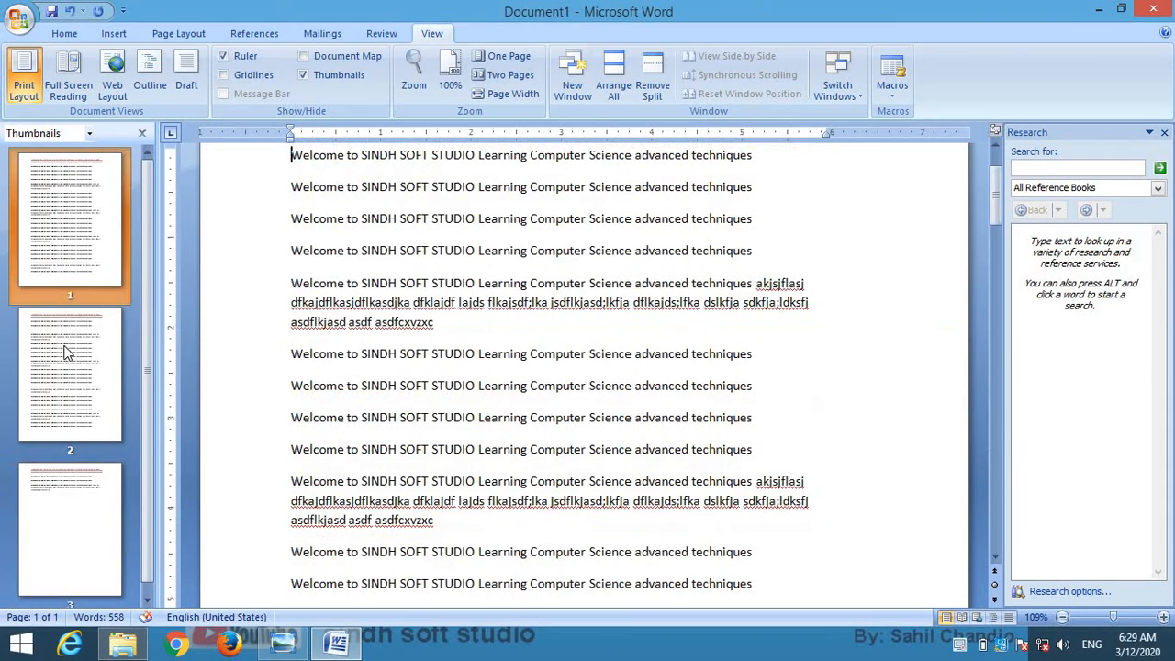
pyautogui.click(61, 512)
pyautogui.click(81, 380)
pyautogui.click(79, 206)
pyautogui.click(306, 77)
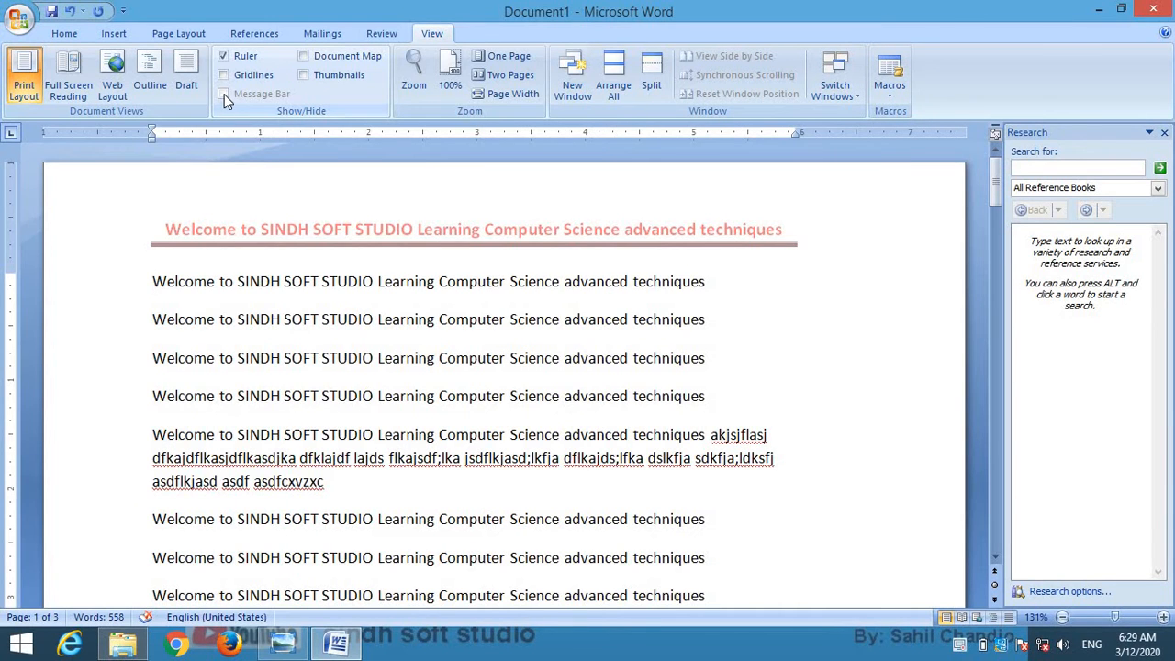
# Zoom the document to the preset 200%
pyautogui.click(415, 75)
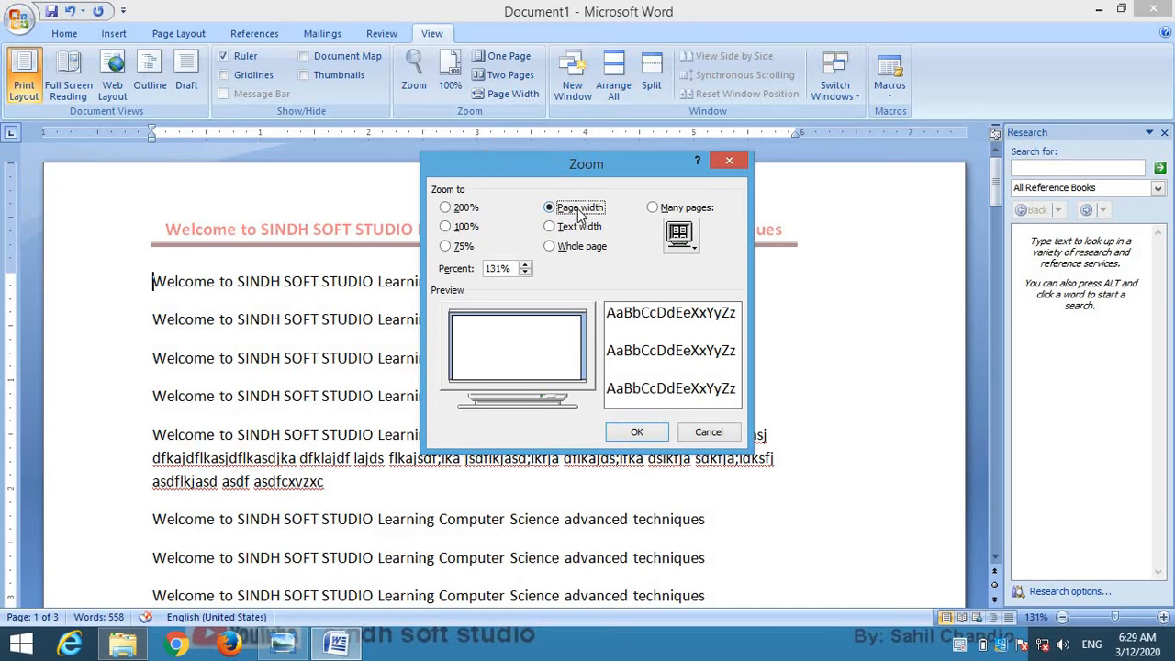
pyautogui.click(457, 208)
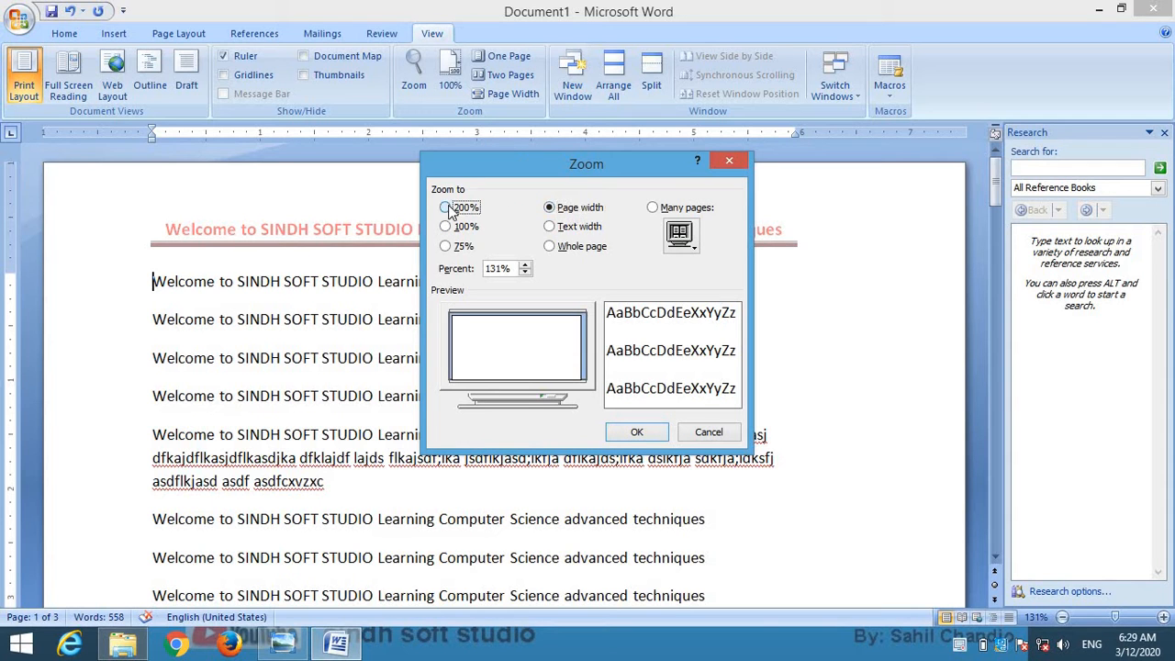
pyautogui.click(638, 434)
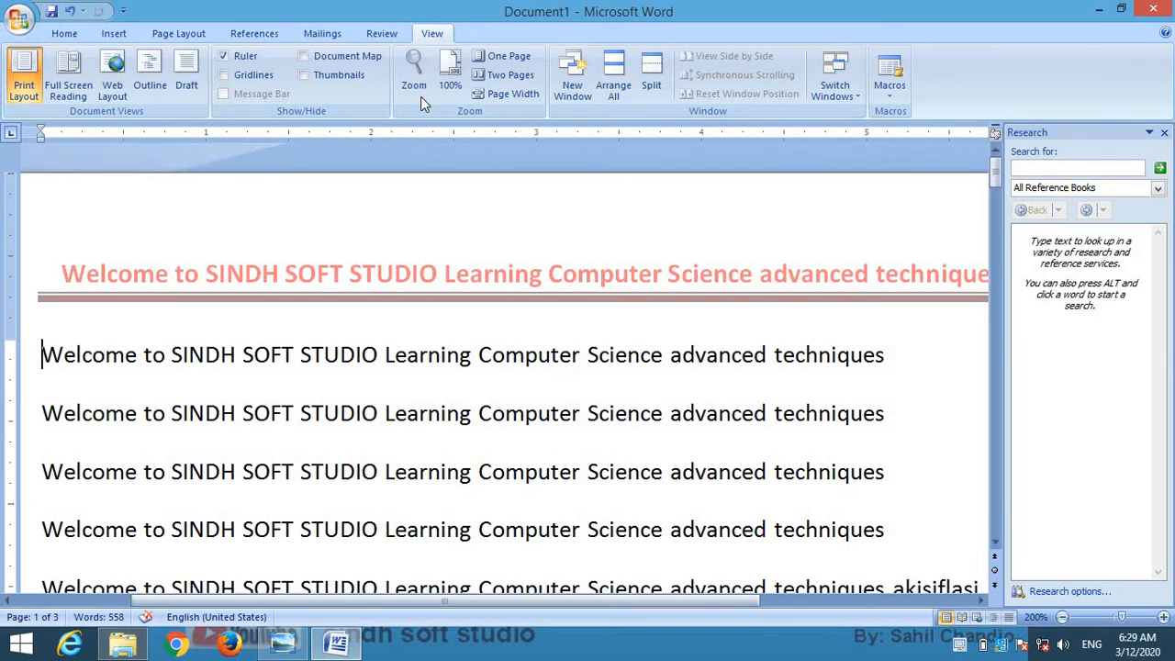
# Set a custom zoom of 400% and look over the enlarged text
pyautogui.click(412, 72)
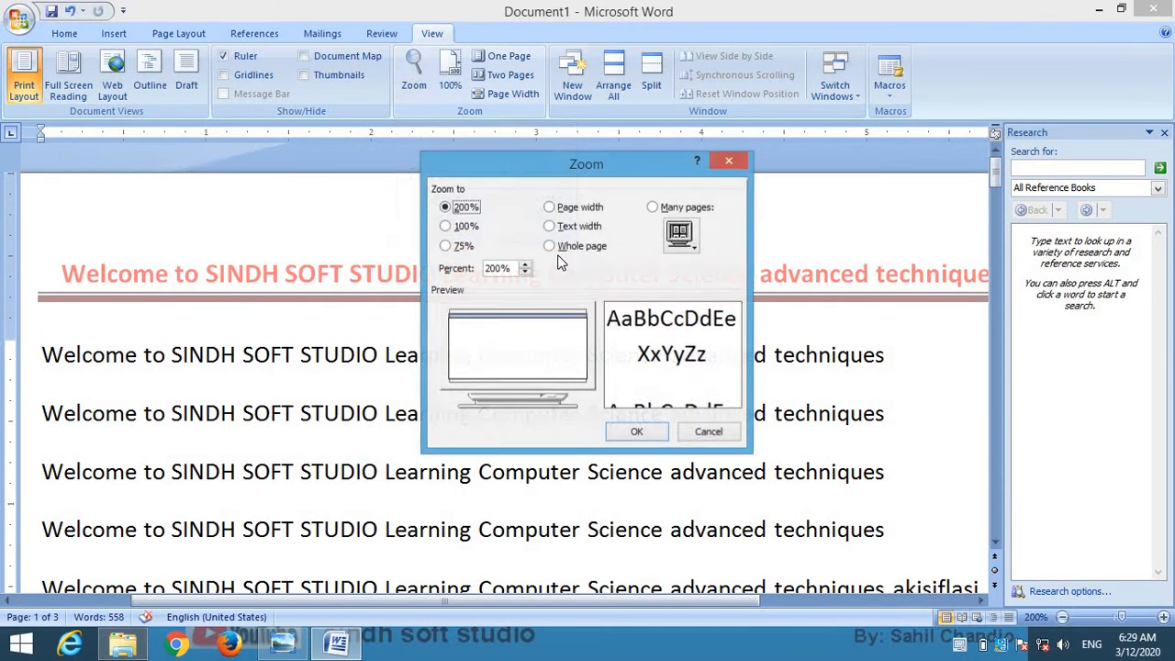
pyautogui.click(526, 265)
pyautogui.click(526, 265)
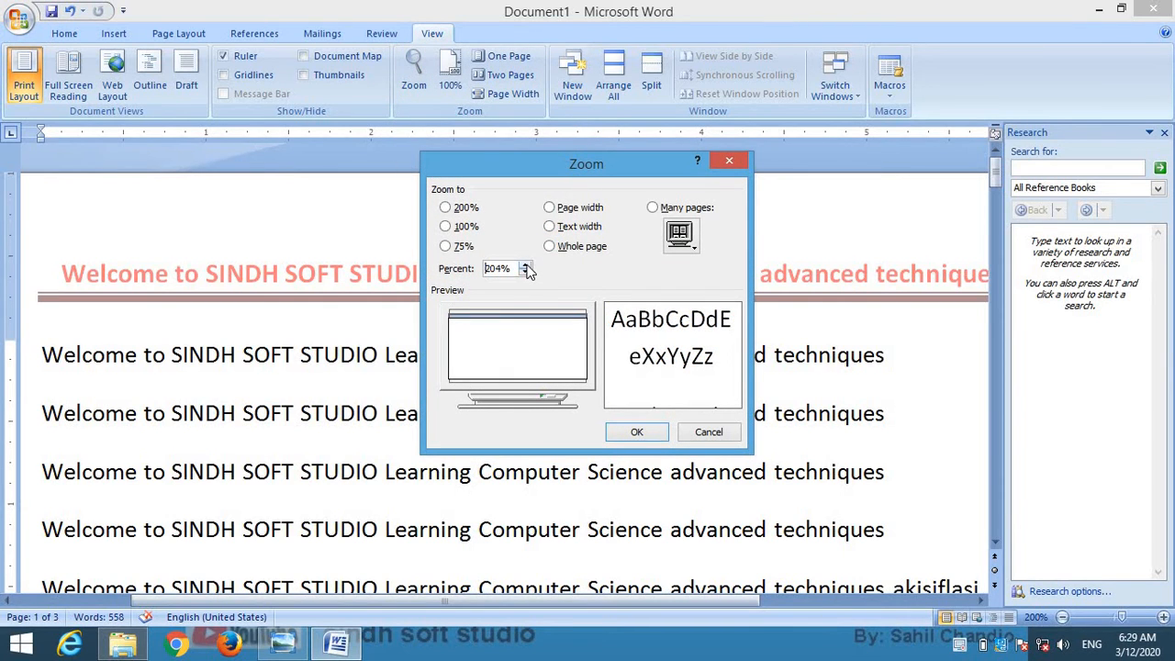
pyautogui.click(526, 265)
pyautogui.click(526, 265)
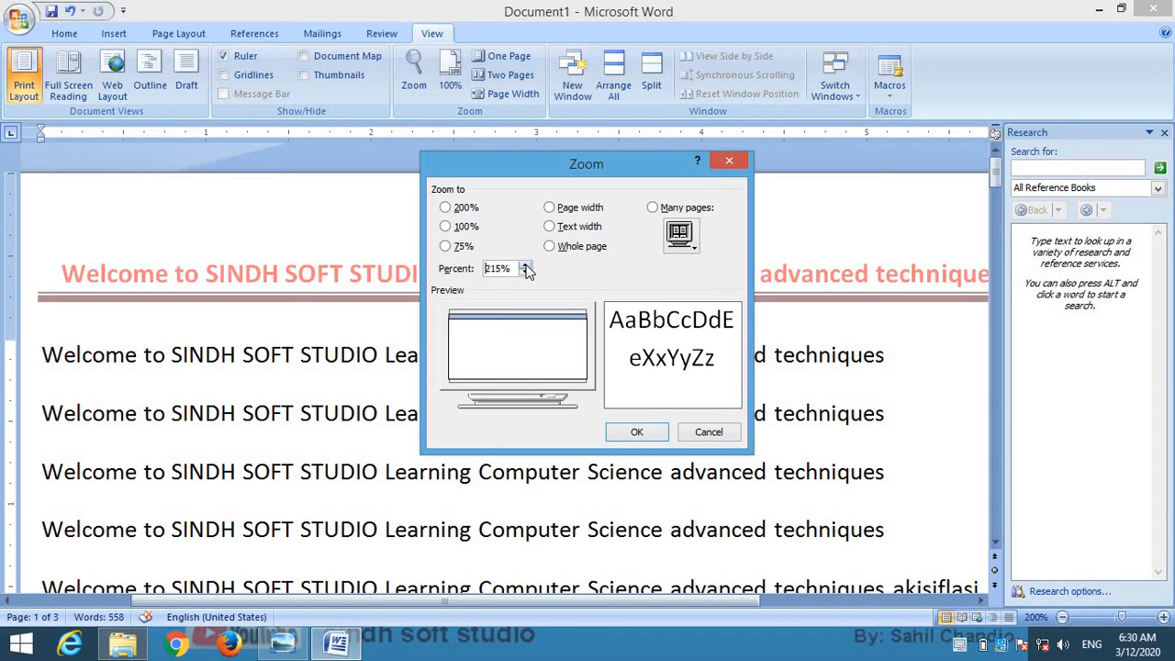
pyautogui.click(526, 266)
pyautogui.click(526, 265)
pyautogui.click(526, 265)
pyautogui.click(525, 265)
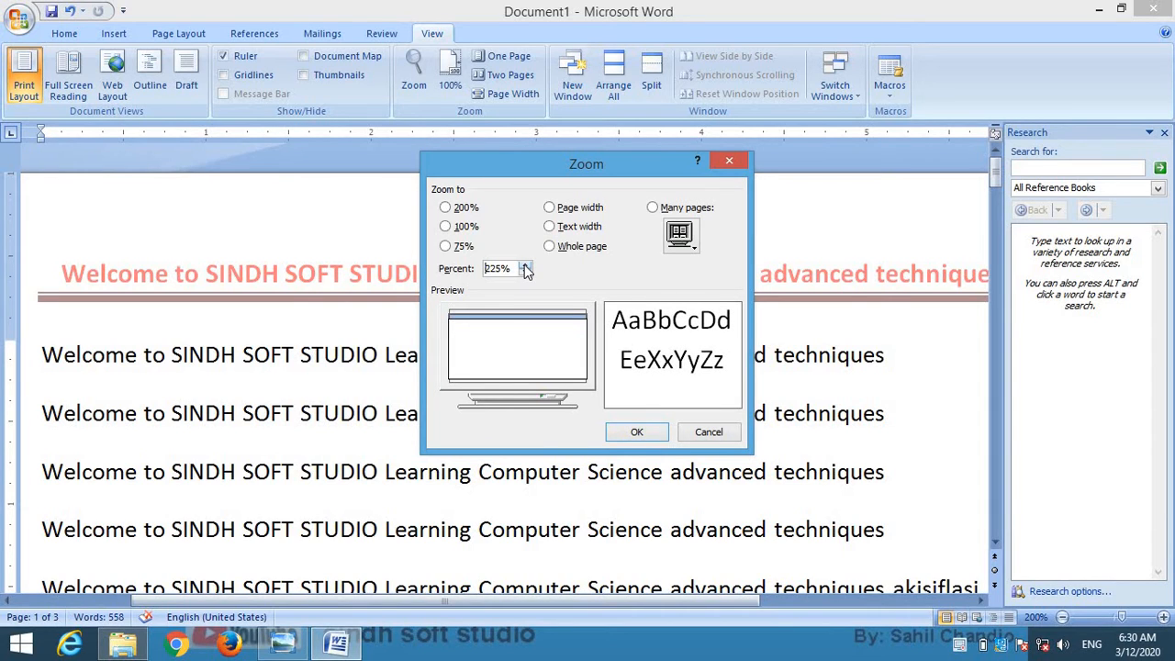
pyautogui.click(525, 265)
pyautogui.click(526, 265)
pyautogui.click(526, 265)
pyautogui.click(526, 265)
pyautogui.click(526, 265)
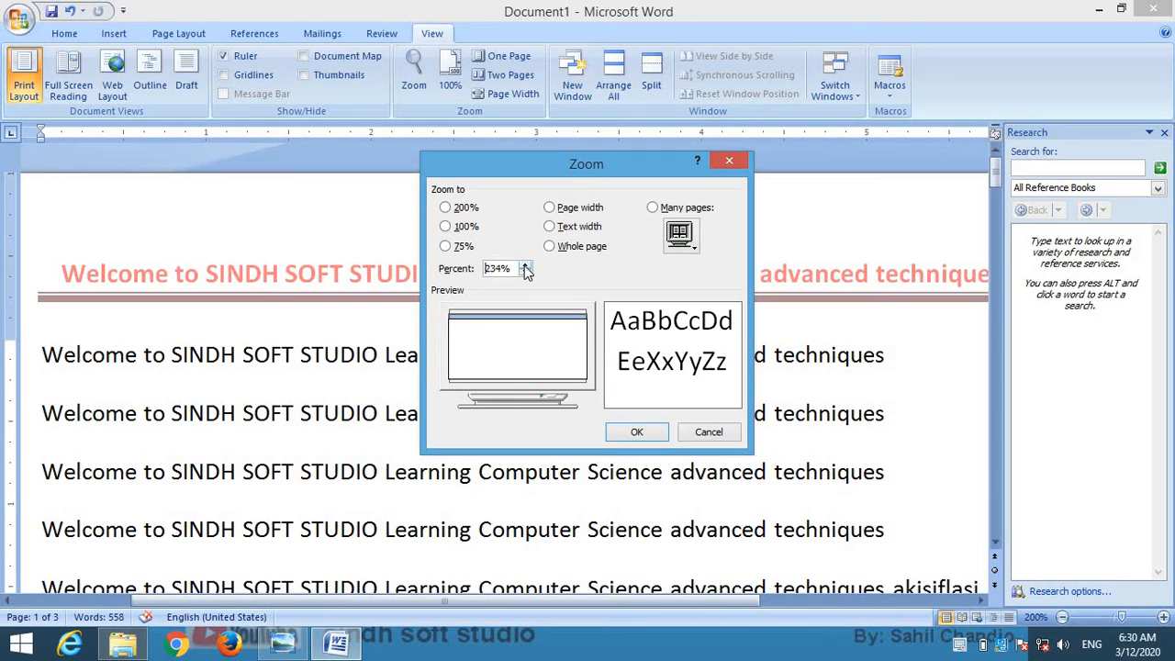
pyautogui.click(526, 265)
pyautogui.click(526, 265)
pyautogui.click(526, 265)
pyautogui.click(526, 266)
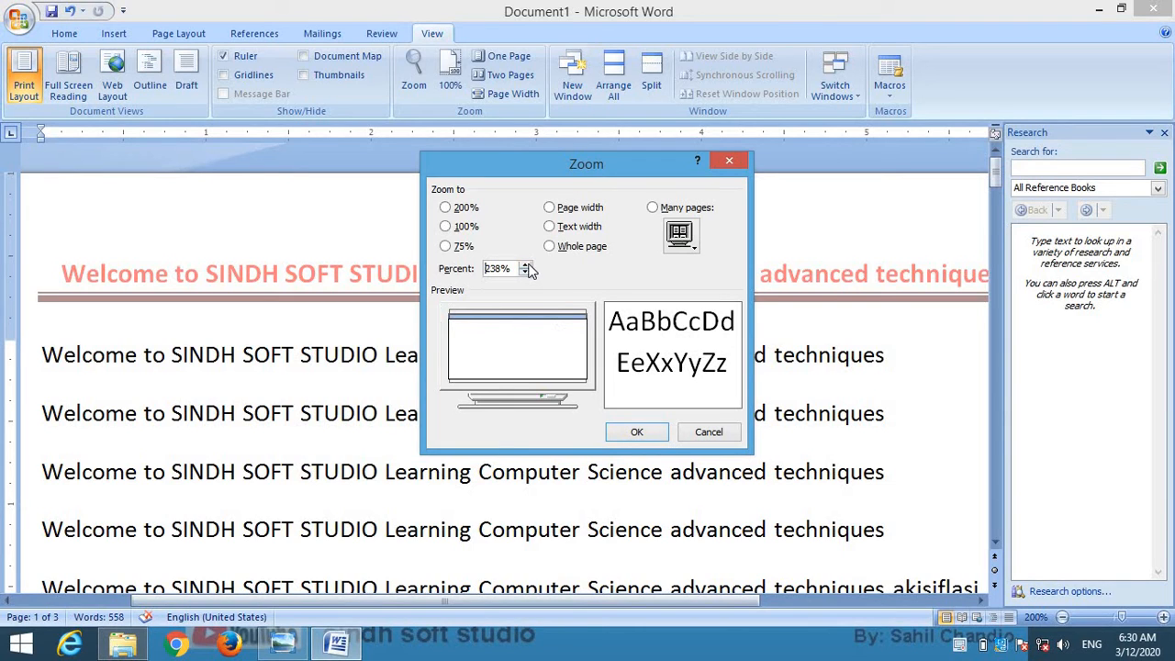
pyautogui.moveTo(509, 268); pyautogui.dragTo(450, 272)
pyautogui.write('400')
pyautogui.click(636, 431)
pyautogui.scroll(-3, 702, 399)
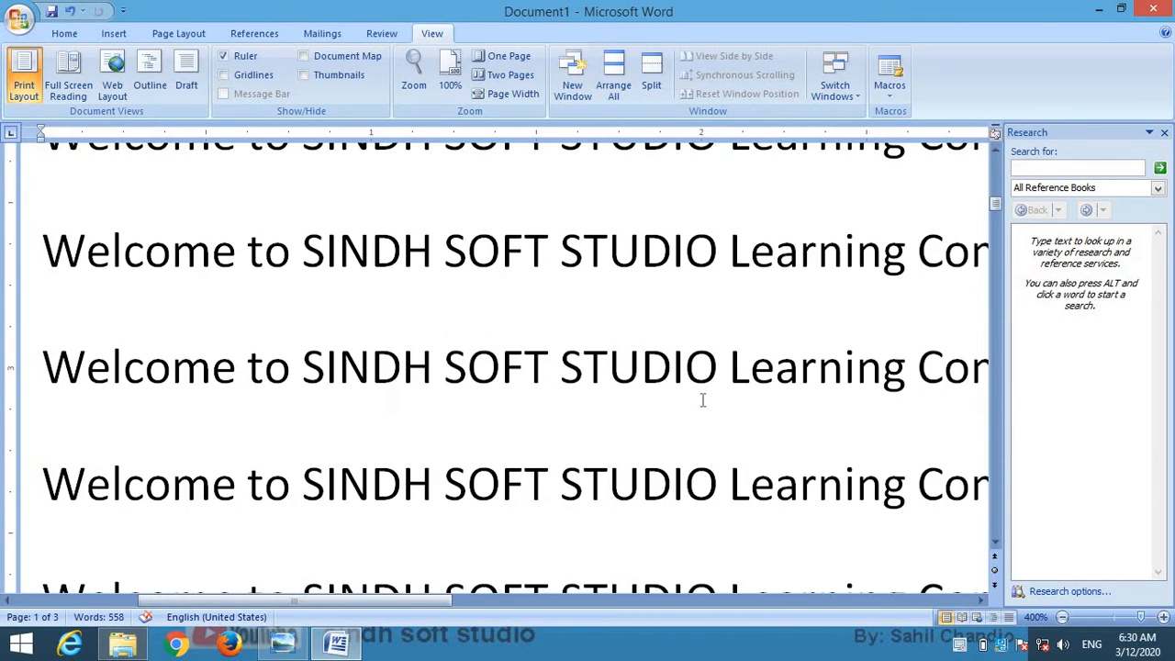
pyautogui.scroll(3, 697, 372)
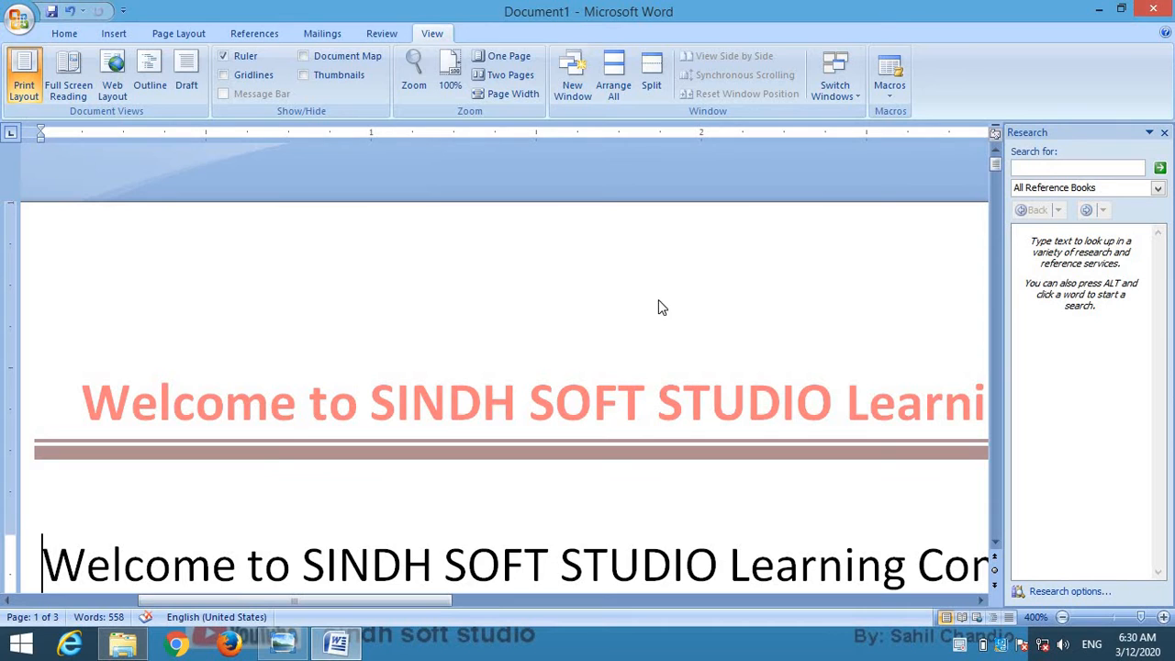
# Return the zoom to 100% and place the cursor after "Science" in the third body line
pyautogui.click(414, 78)
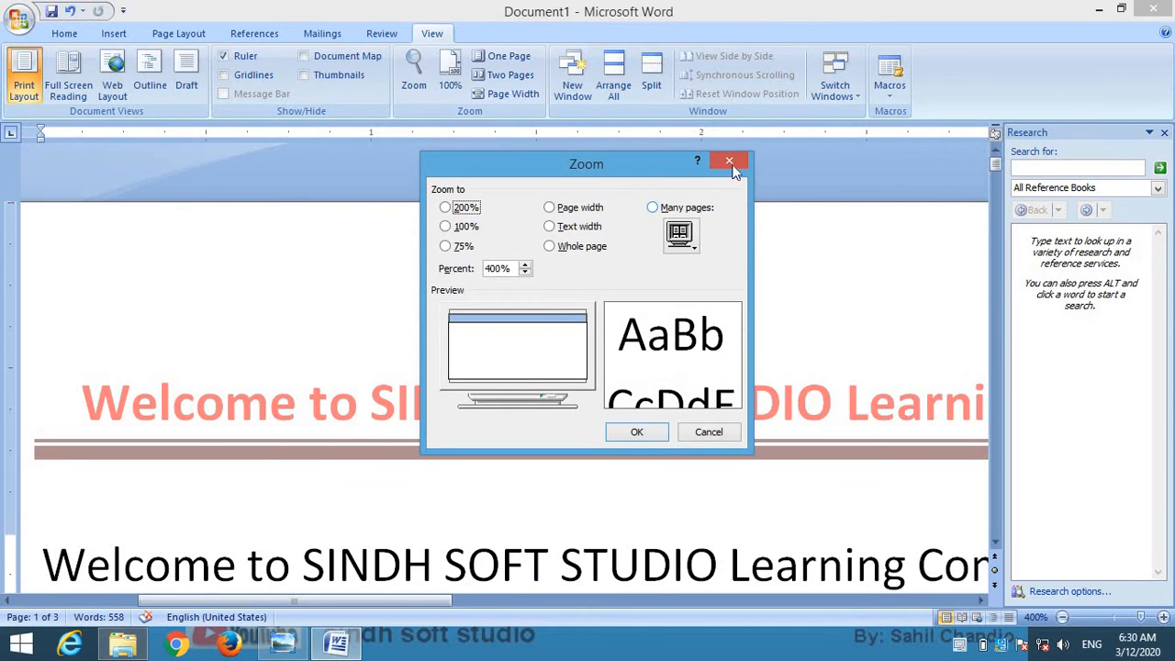
pyautogui.press('Escape')
pyautogui.click(450, 85)
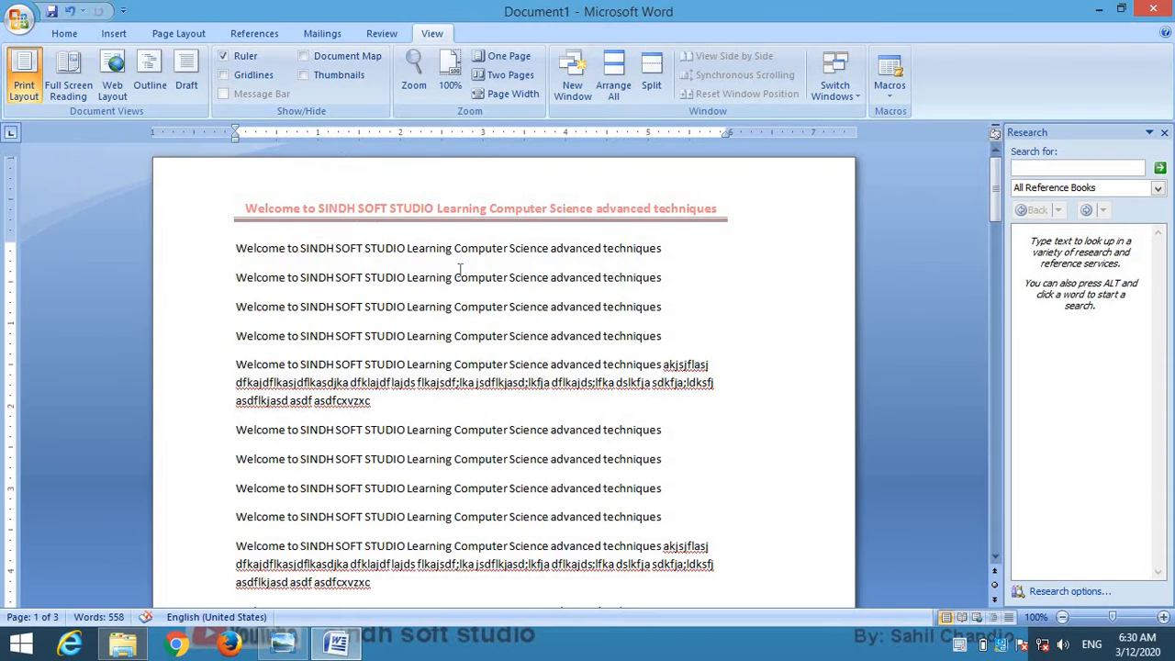
pyautogui.moveTo(462, 269); pyautogui.dragTo(807, 339)
pyautogui.click(549, 306)
# View the document as one whole page and as two pages, and restore the 100% zoom
pyautogui.click(509, 56)
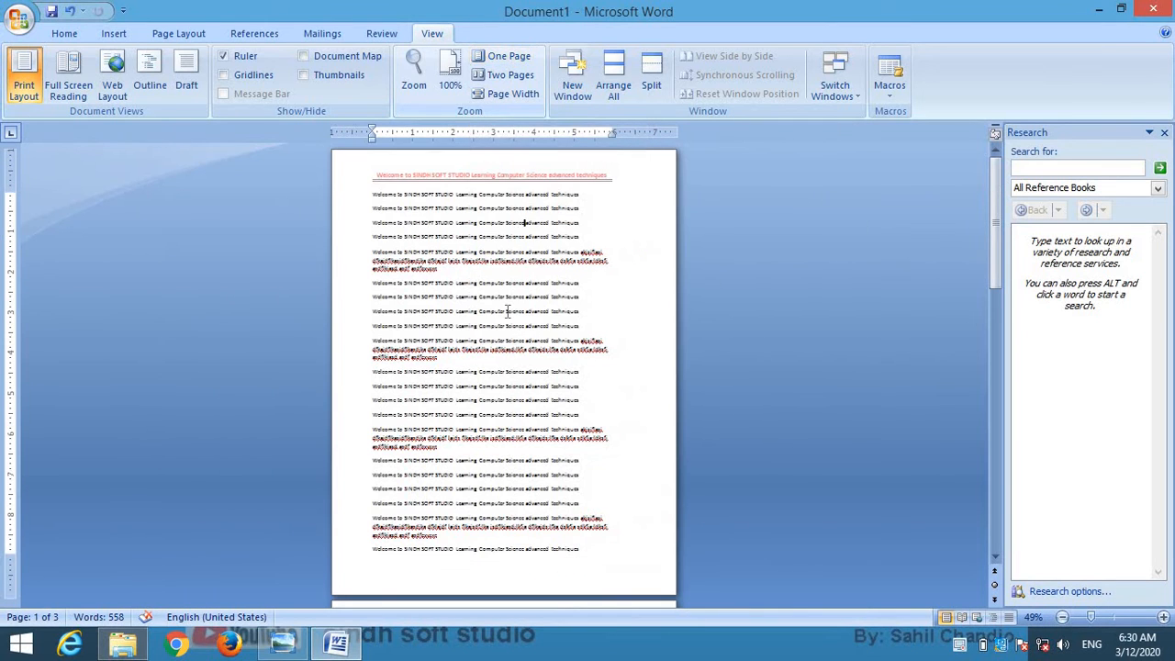
pyautogui.click(496, 77)
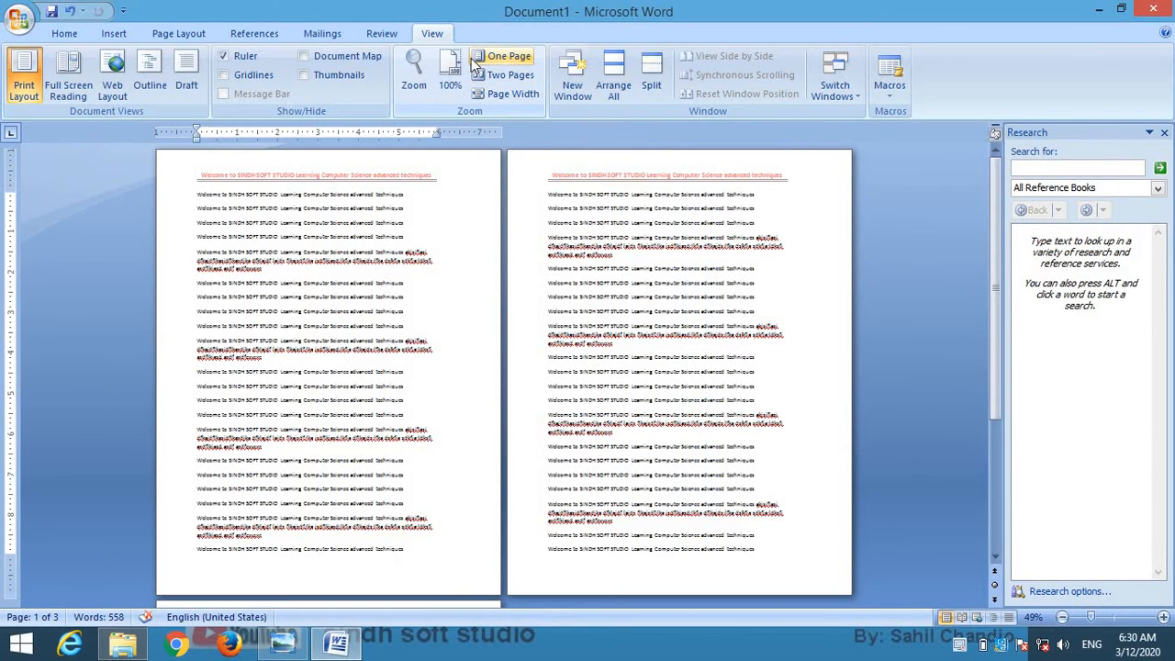
pyautogui.click(414, 75)
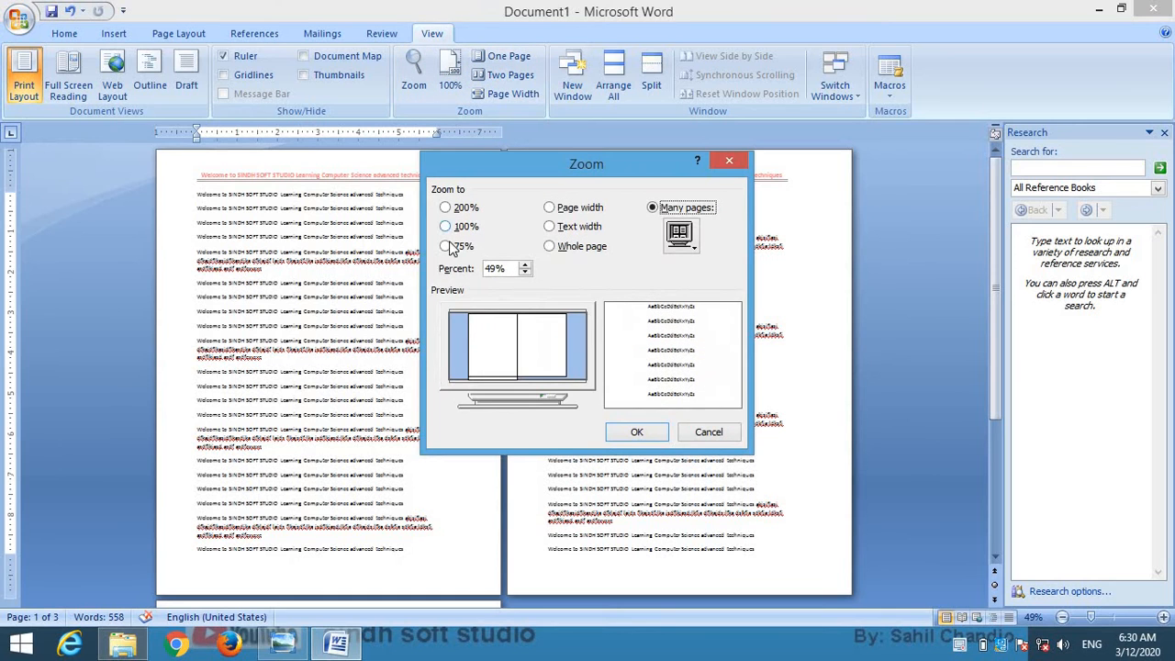
pyautogui.click(446, 226)
pyautogui.click(628, 435)
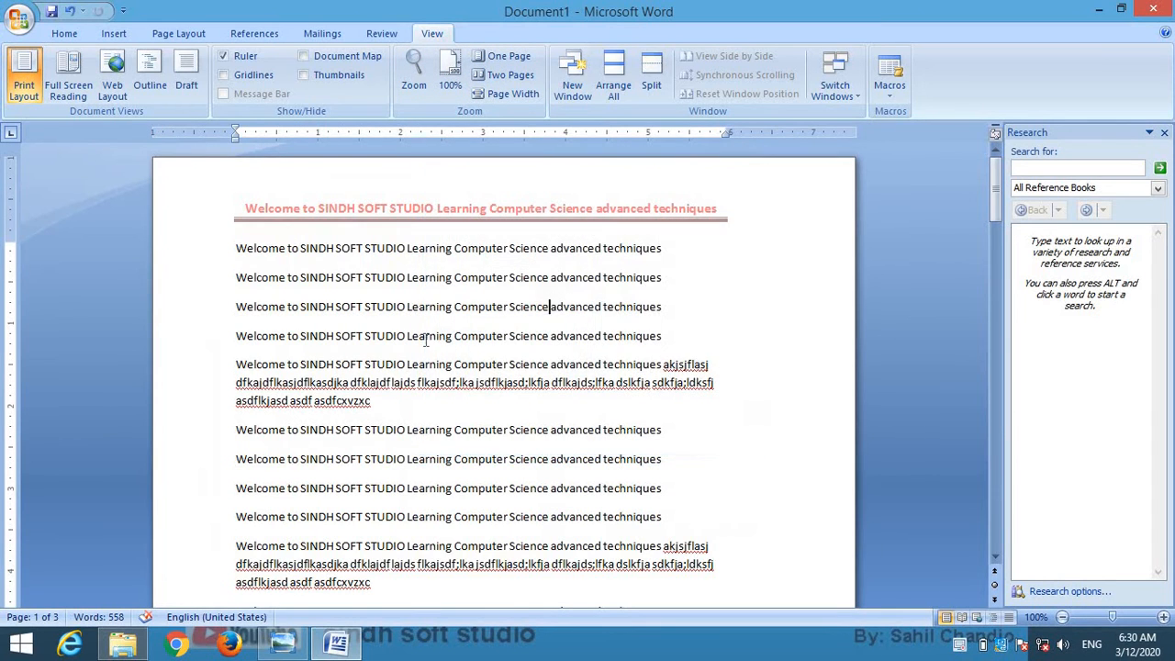
# Show the one-page and two-page views again, and fit the document to the page width
pyautogui.click(505, 55)
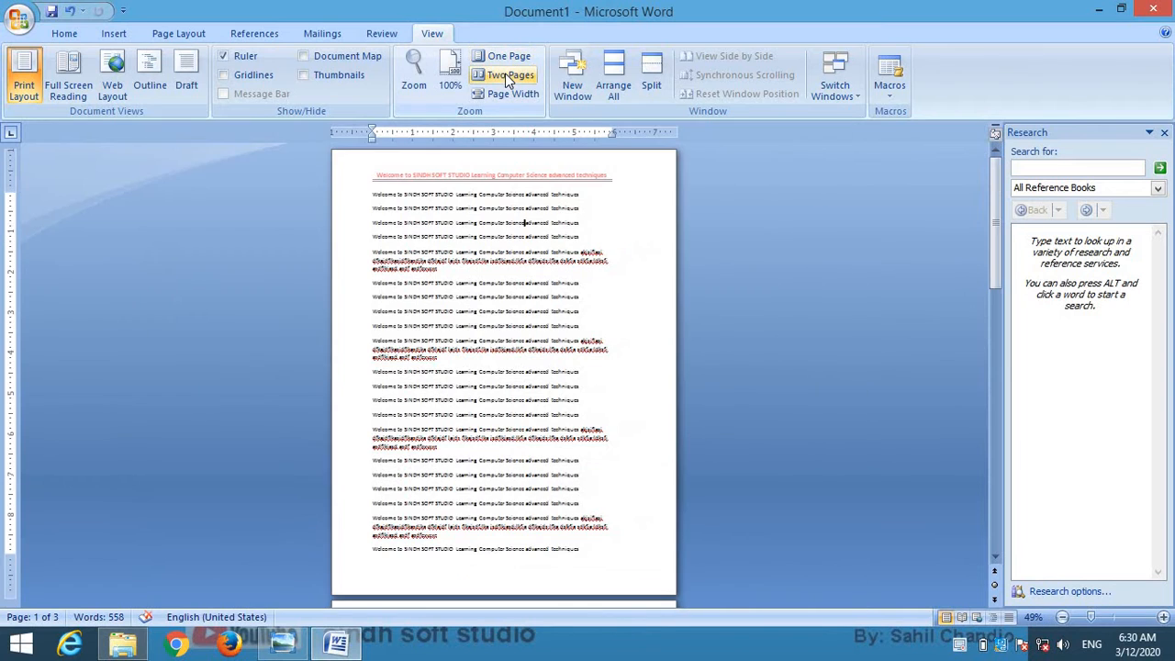
pyautogui.click(505, 75)
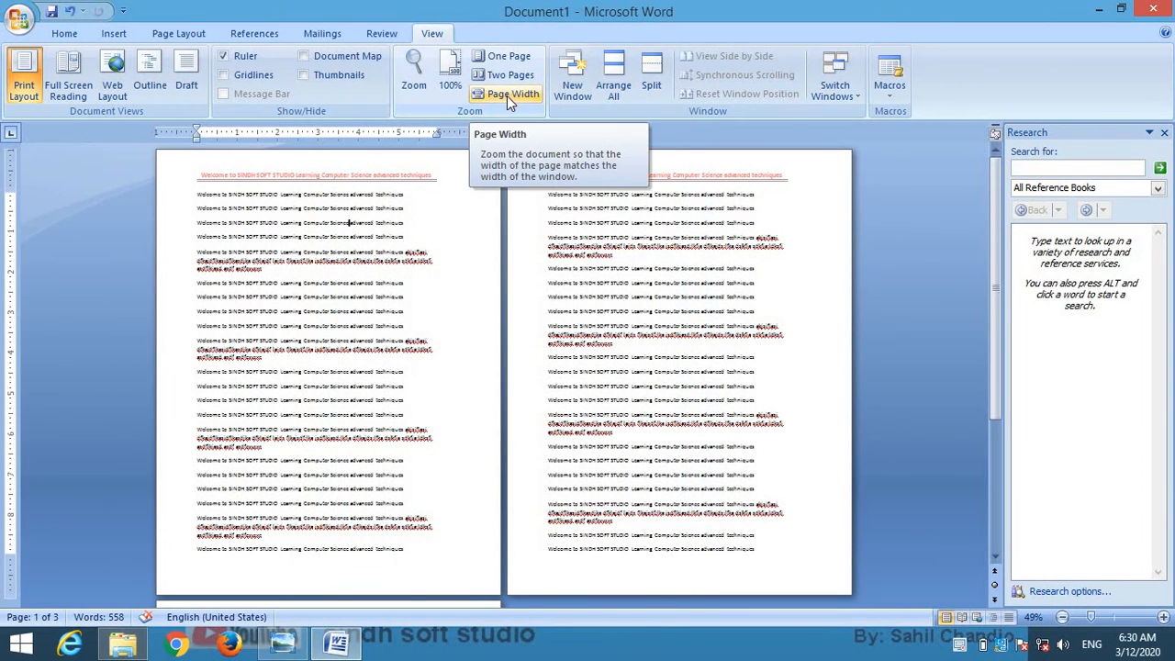
pyautogui.click(507, 95)
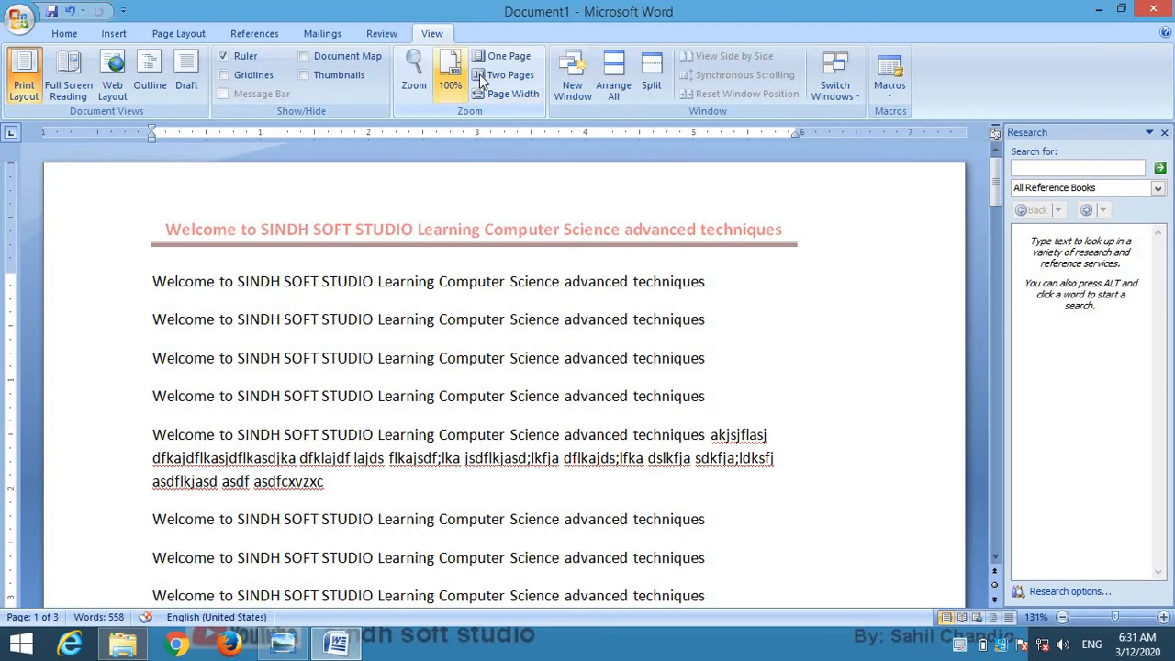
# Open a second window of the same document, move it around over the original, and close it
pyautogui.click(574, 80)
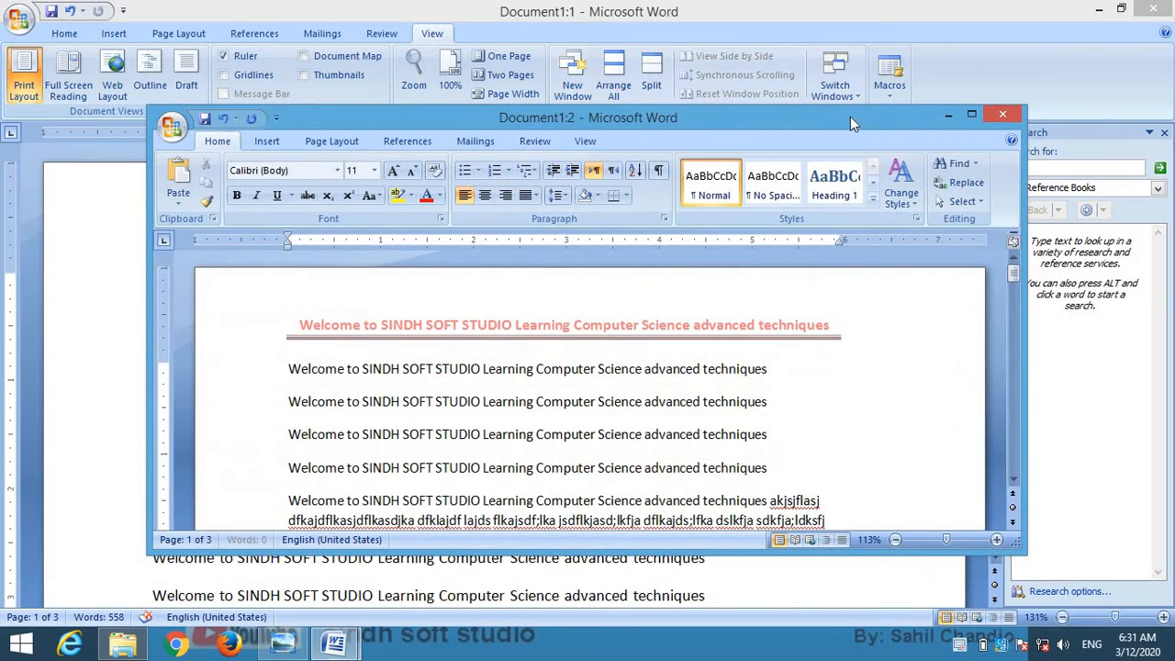
pyautogui.moveTo(922, 115); pyautogui.dragTo(889, 75)
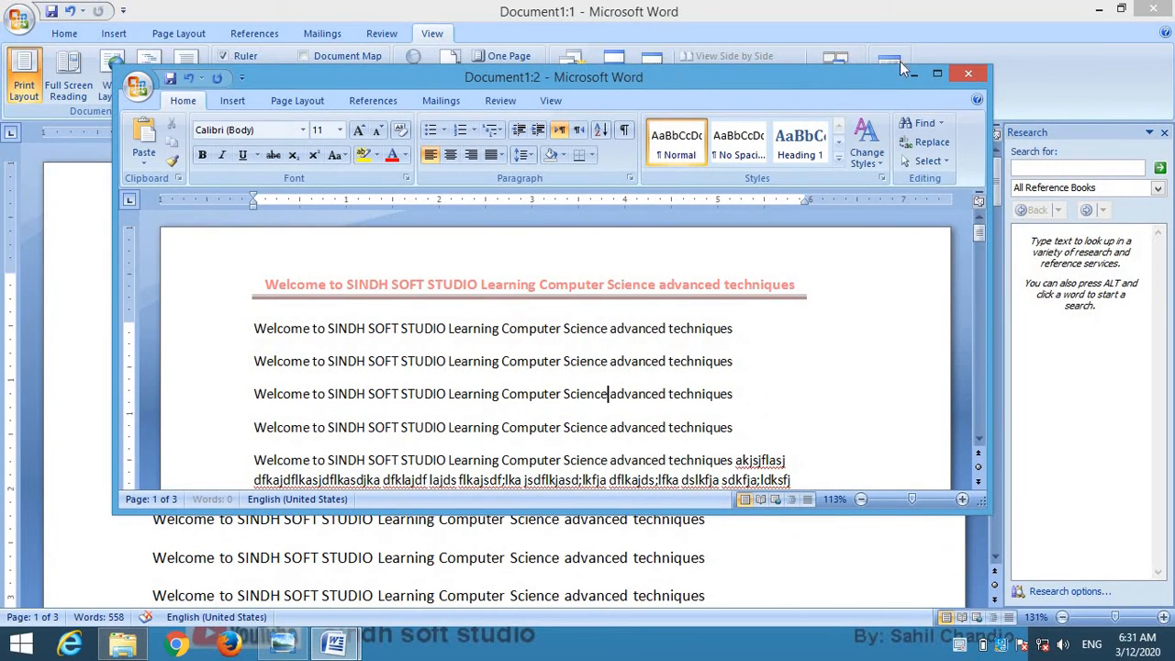
pyautogui.moveTo(685, 76); pyautogui.dragTo(690, 149)
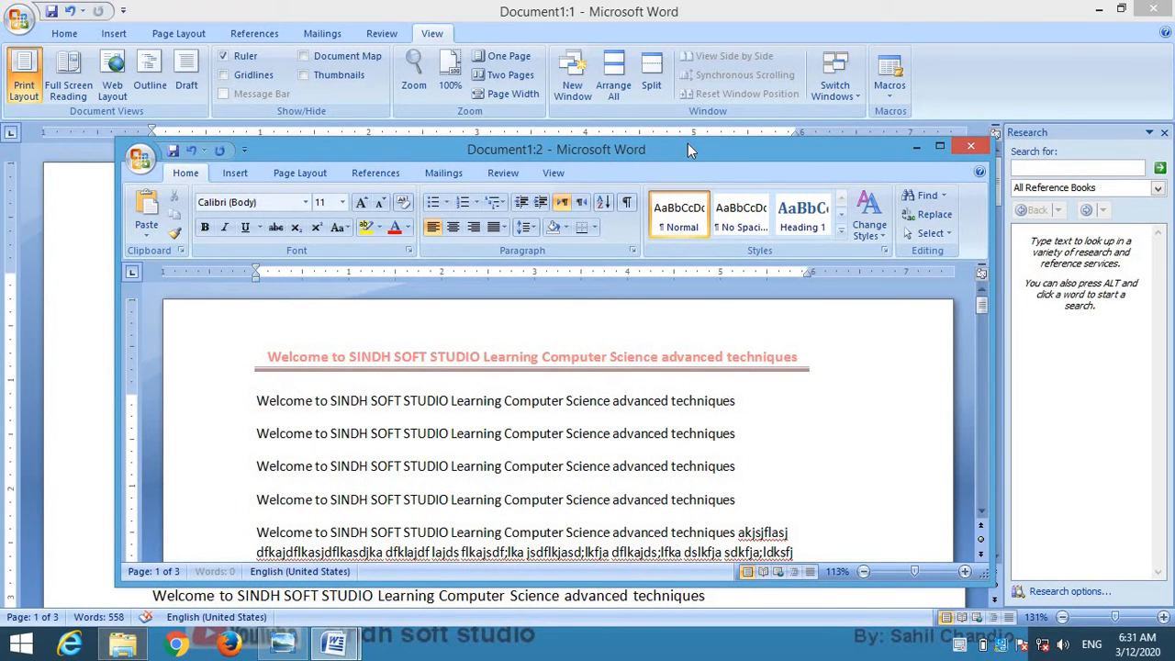
pyautogui.click(970, 146)
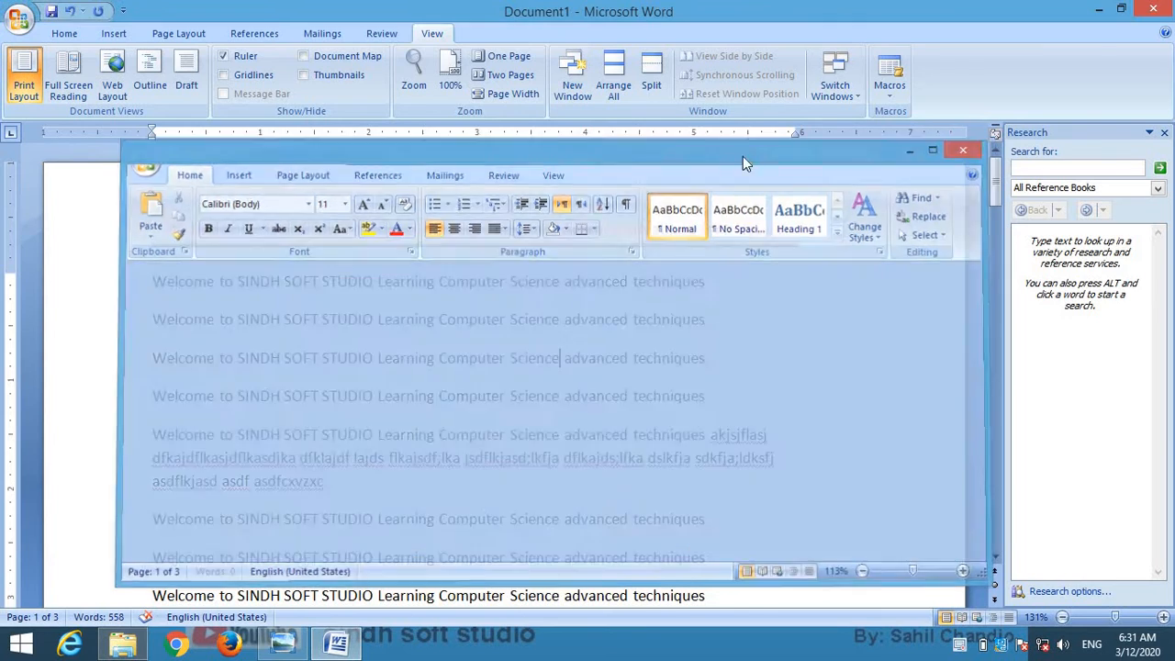
# Open a second window of the document and a third one from it, and close both extra windows
pyautogui.click(571, 81)
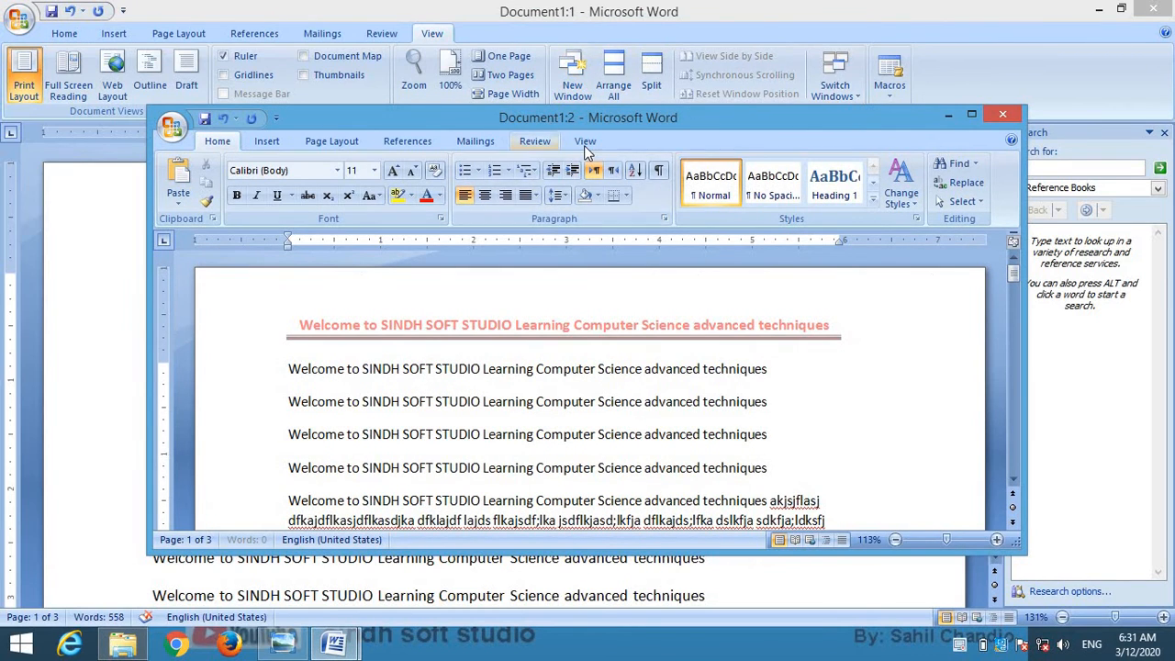
pyautogui.click(584, 142)
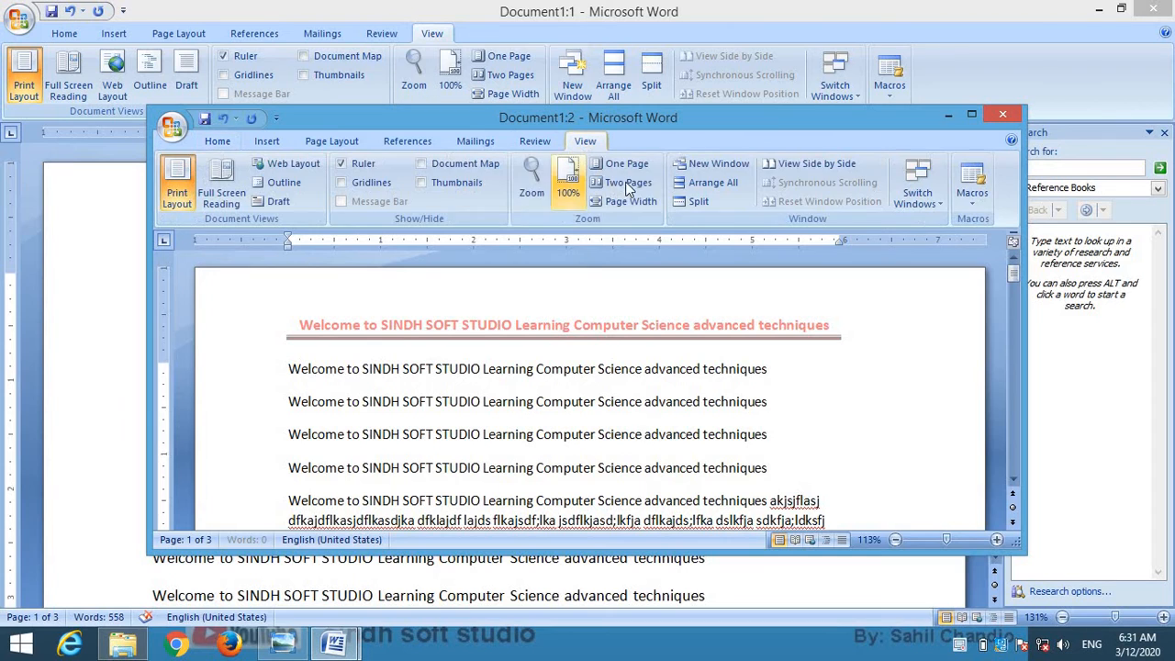
pyautogui.click(712, 164)
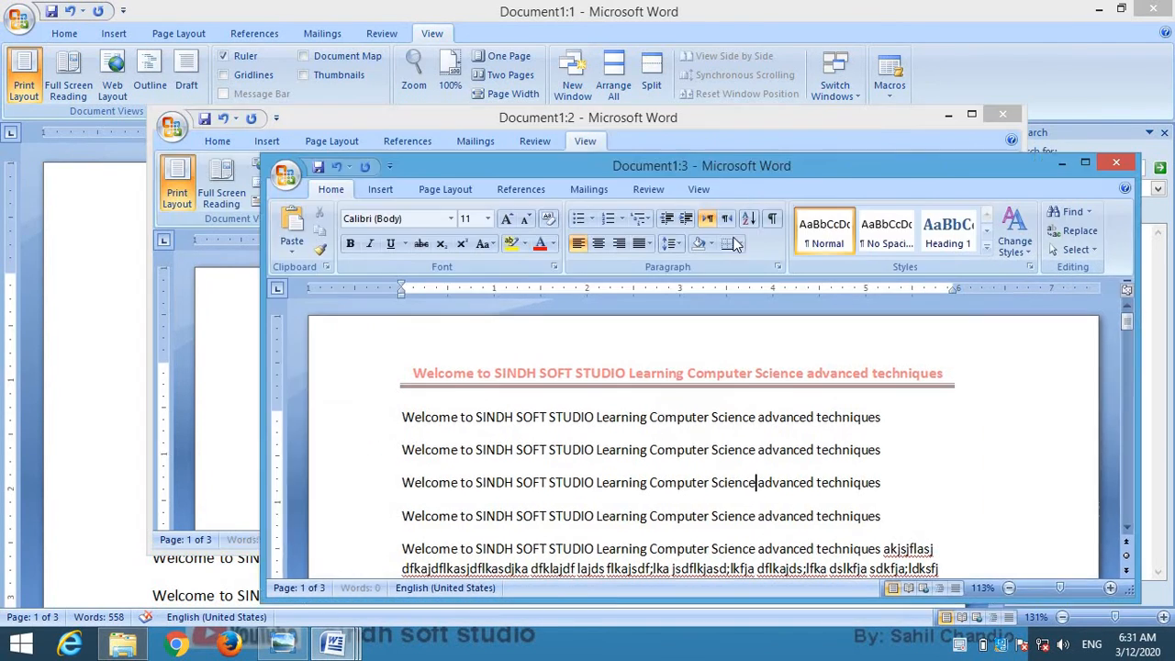
pyautogui.moveTo(1120, 178); pyautogui.dragTo(1041, 240)
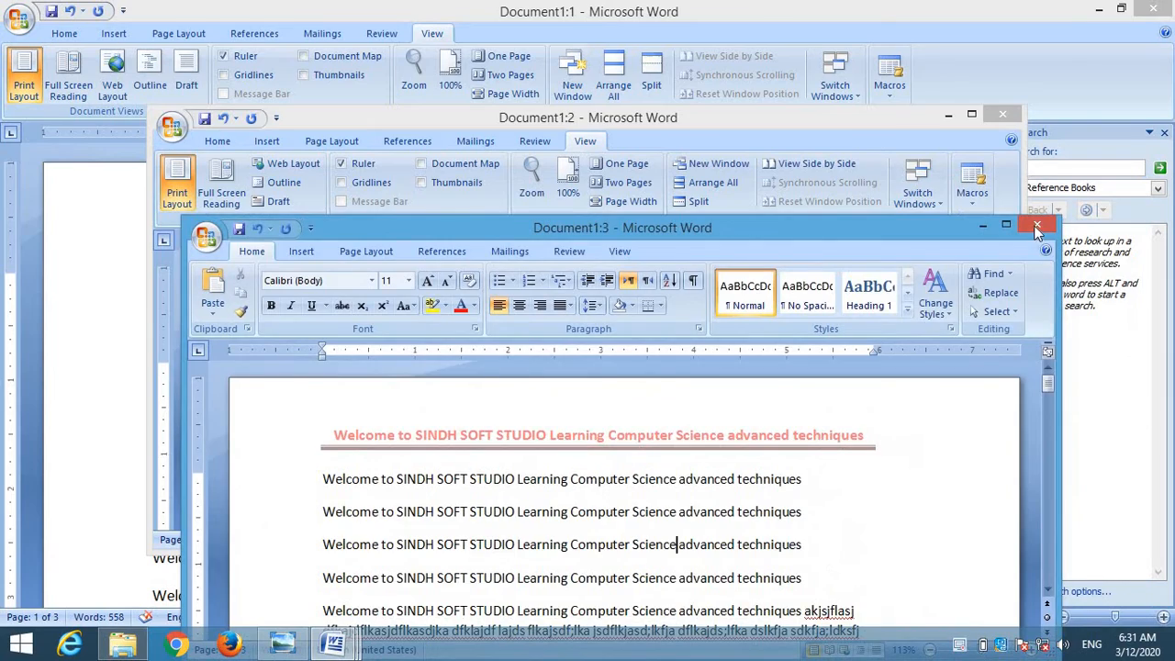
pyautogui.click(1035, 227)
pyautogui.click(1002, 114)
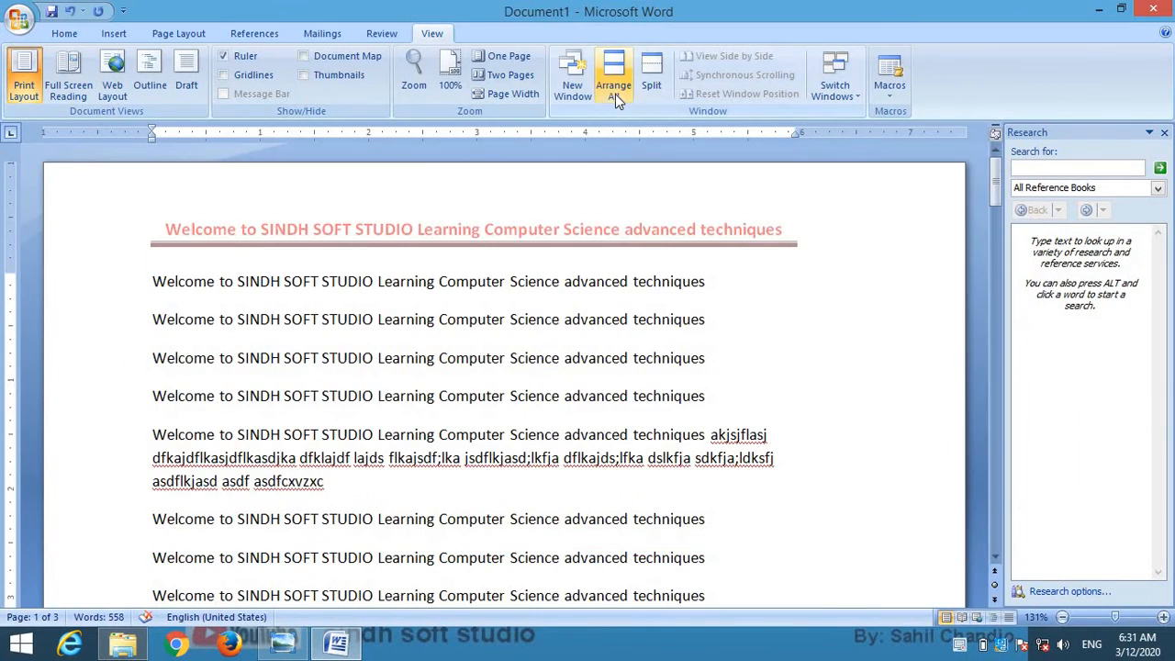
# Open six more windows of the same document and arrange all open windows on the screen
pyautogui.click(574, 83)
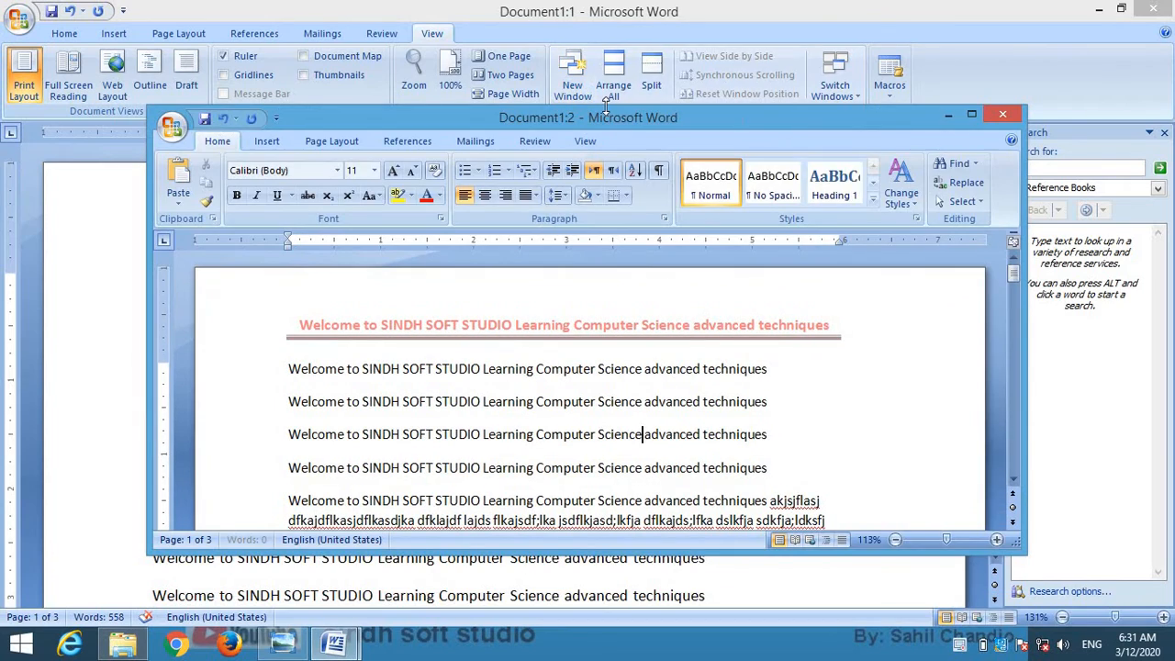
pyautogui.click(574, 77)
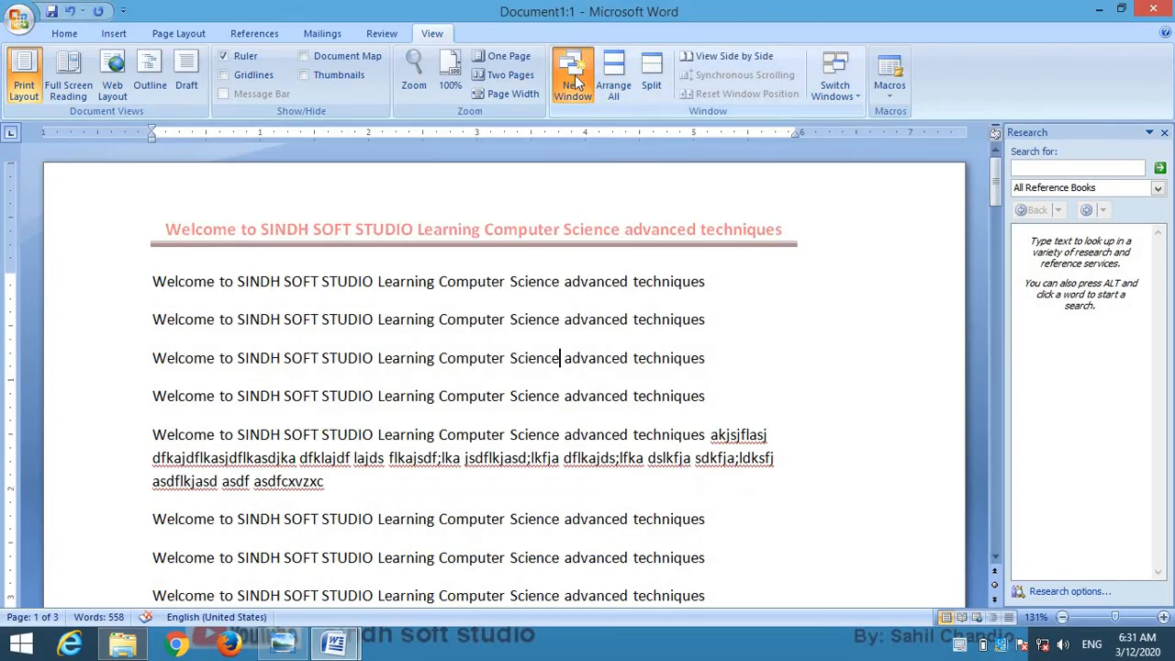
pyautogui.click(574, 77)
pyautogui.click(574, 77)
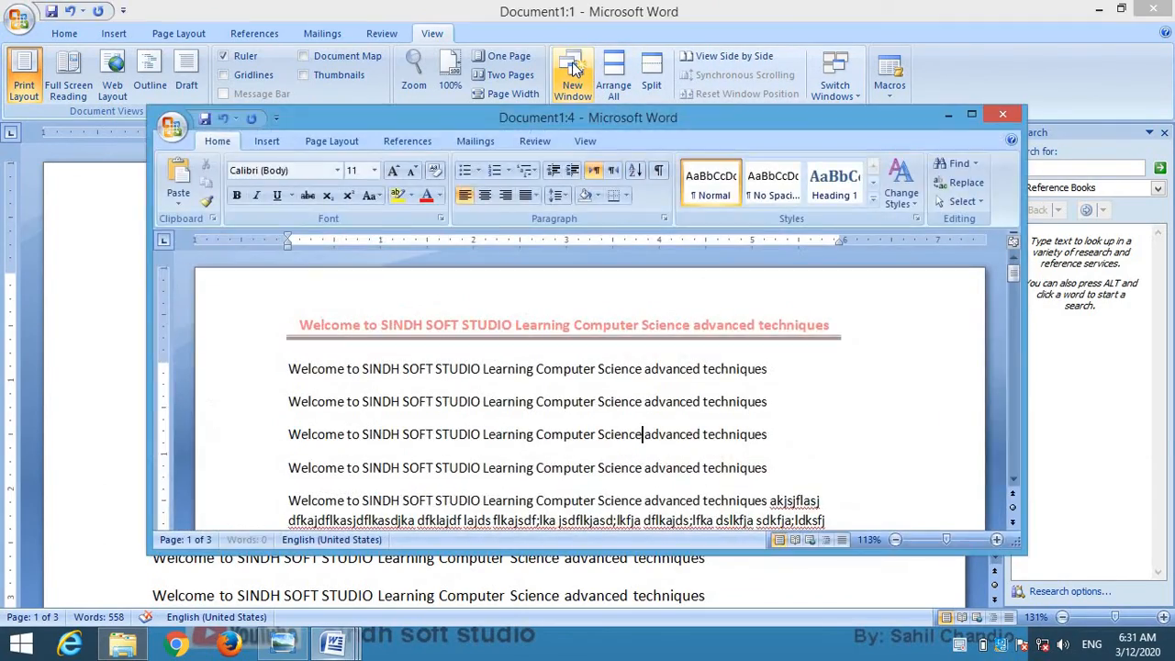
pyautogui.click(575, 77)
pyautogui.click(571, 73)
pyautogui.click(571, 74)
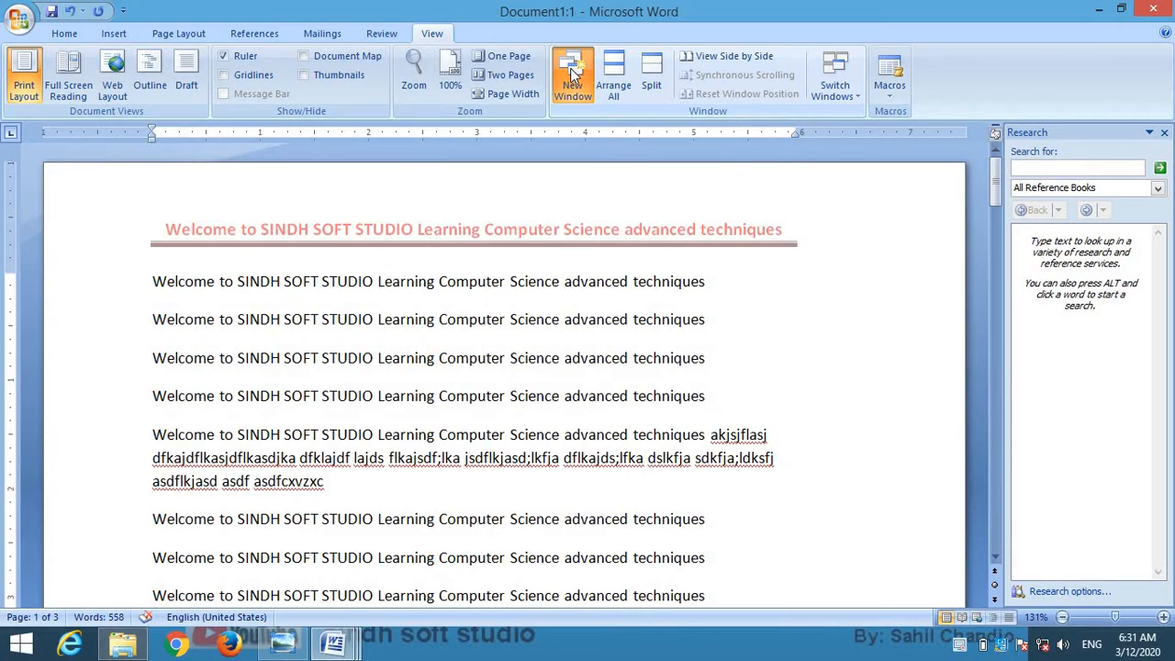
pyautogui.click(572, 73)
pyautogui.click(572, 74)
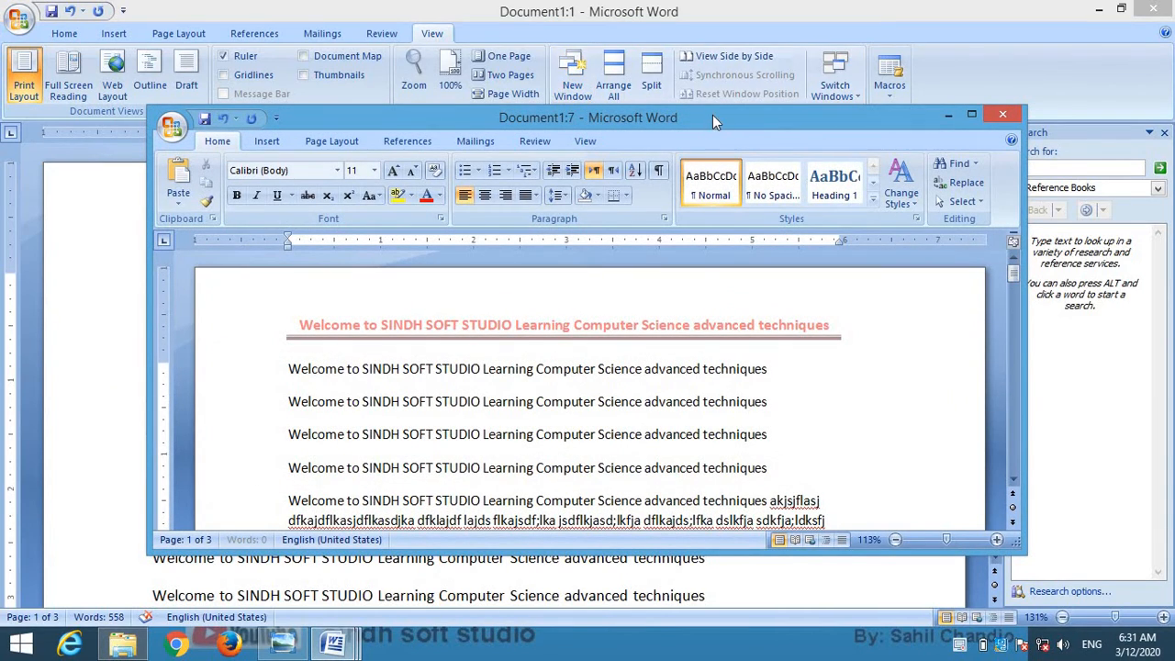
pyautogui.click(585, 140)
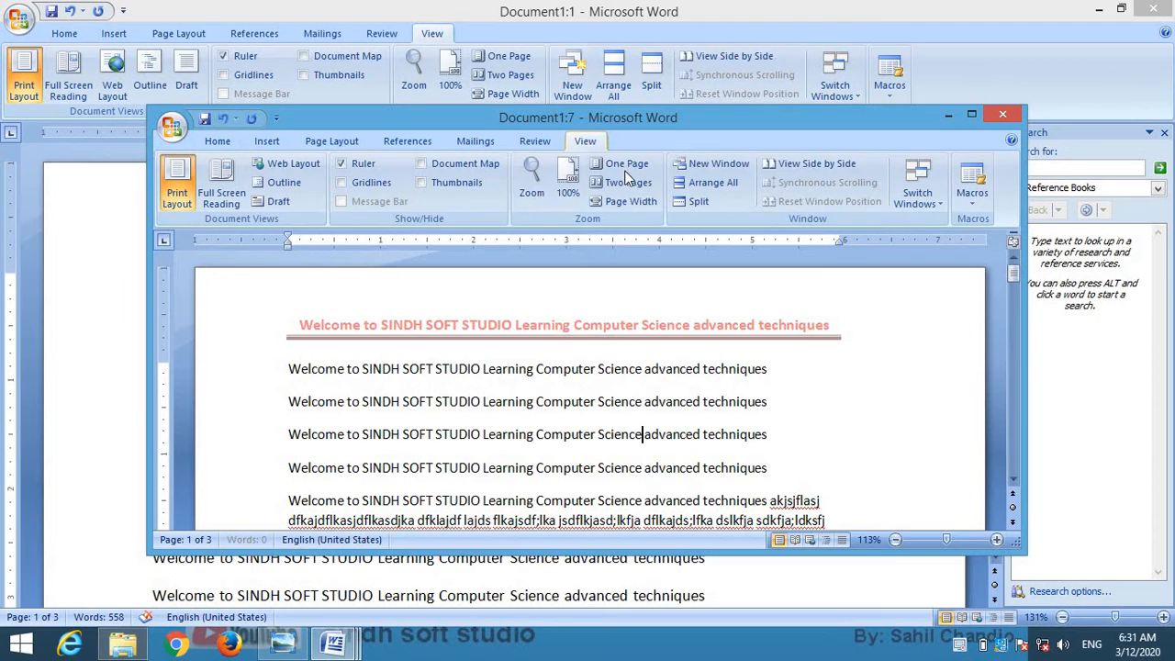
pyautogui.click(712, 189)
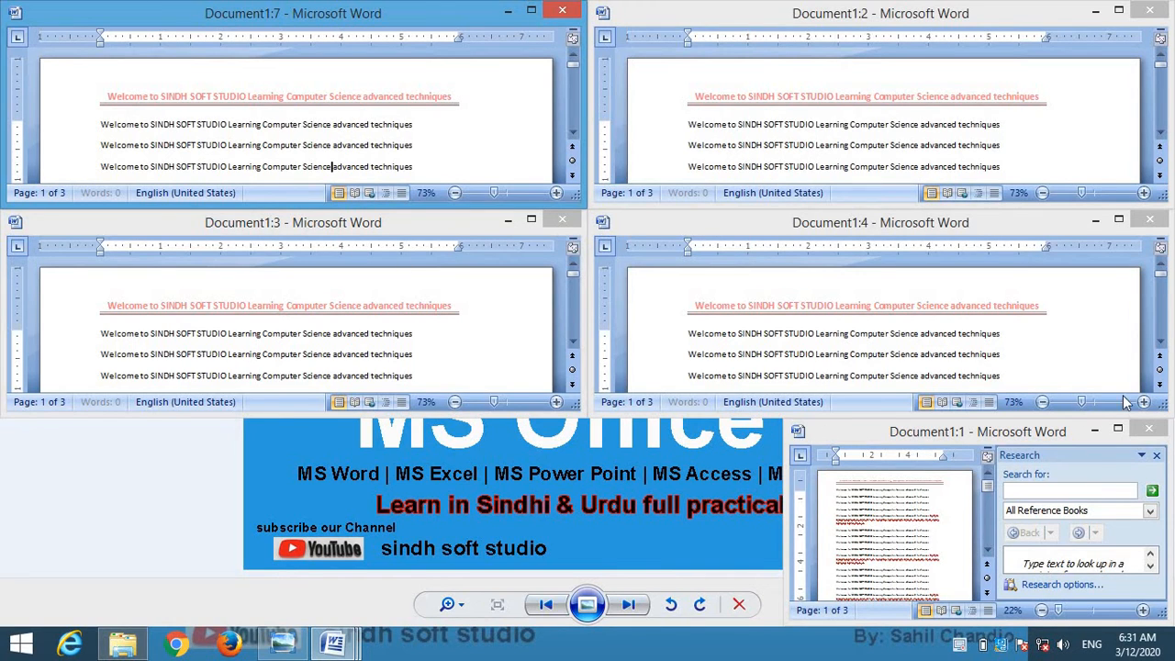
# Close several of the tiled windows and maximize the Document1:1 window
pyautogui.click(1148, 430)
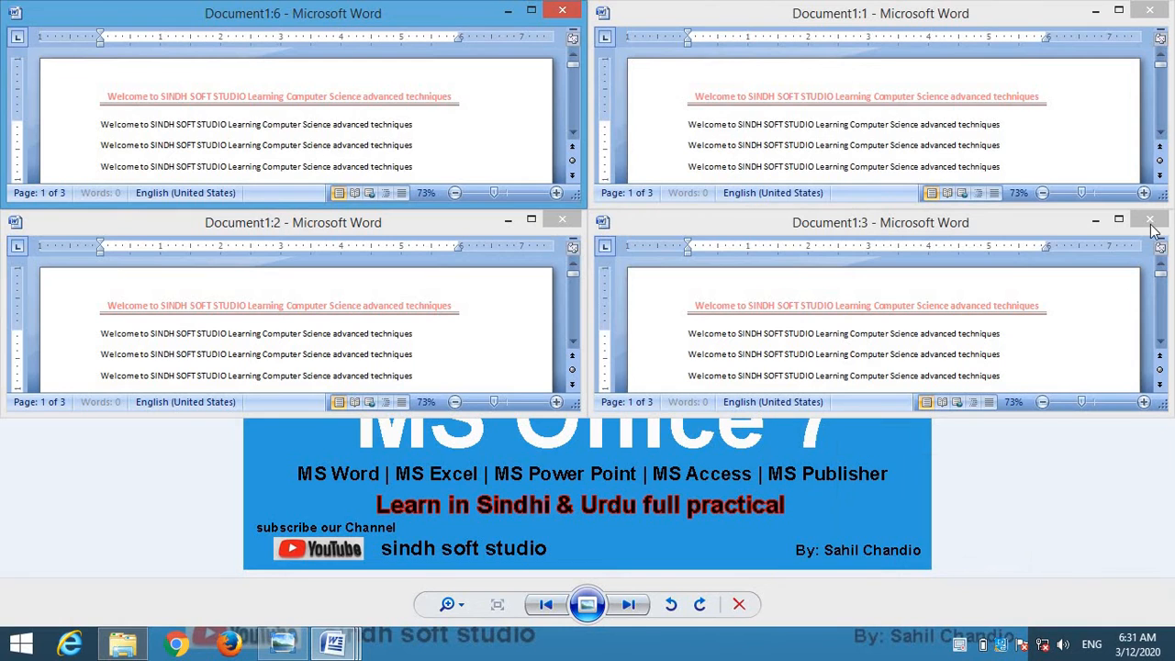
pyautogui.click(1149, 222)
pyautogui.click(1149, 10)
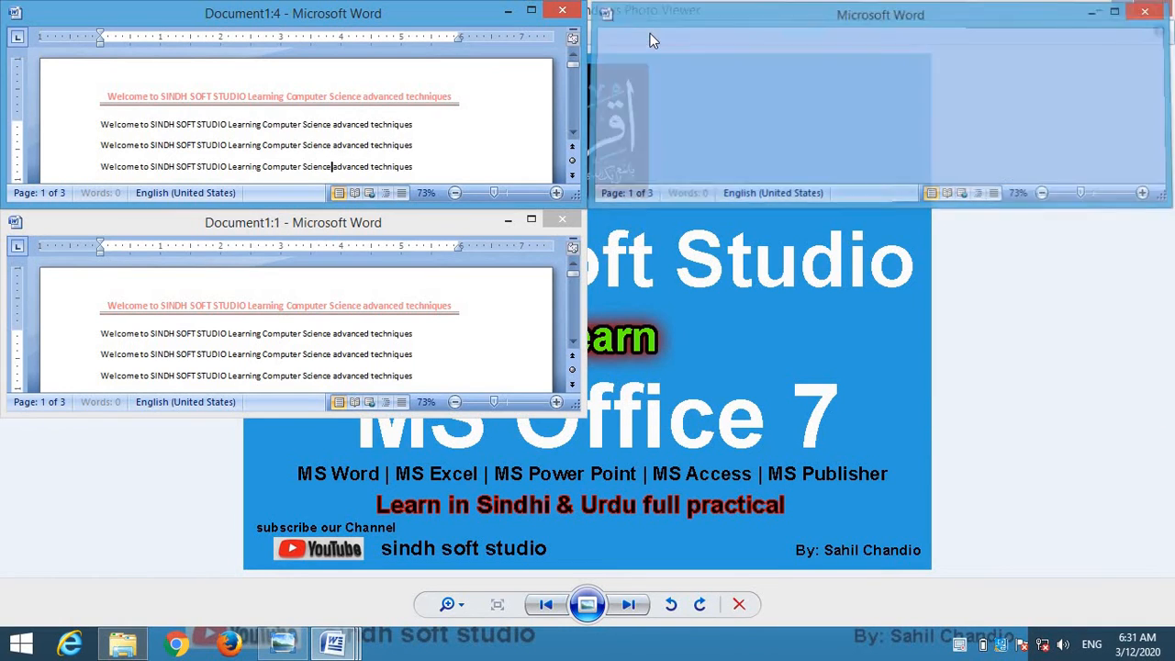
pyautogui.click(561, 10)
pyautogui.click(530, 220)
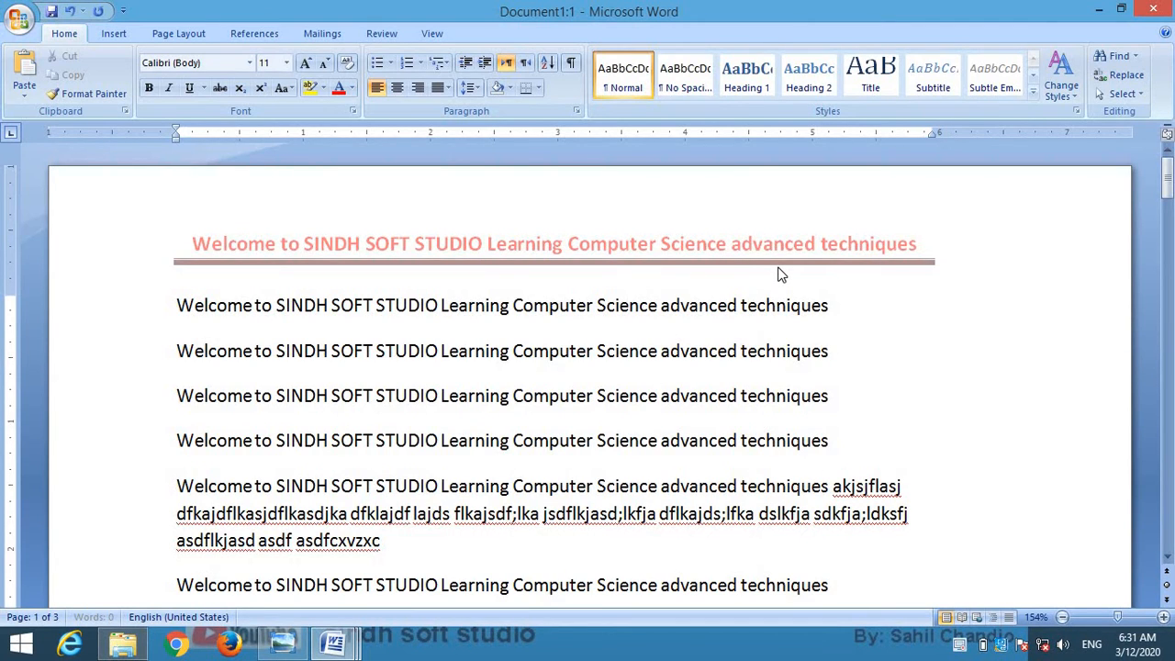
# Split the document window just below the fourth body paragraph and scroll the two panes independently
pyautogui.click(430, 34)
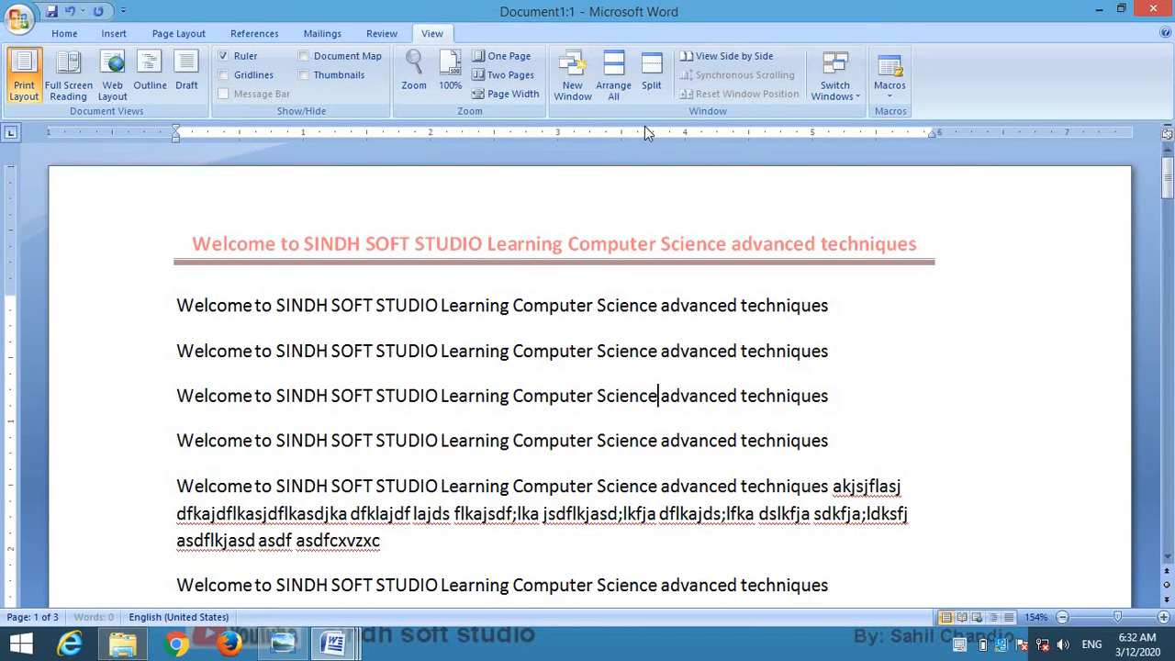
pyautogui.click(652, 74)
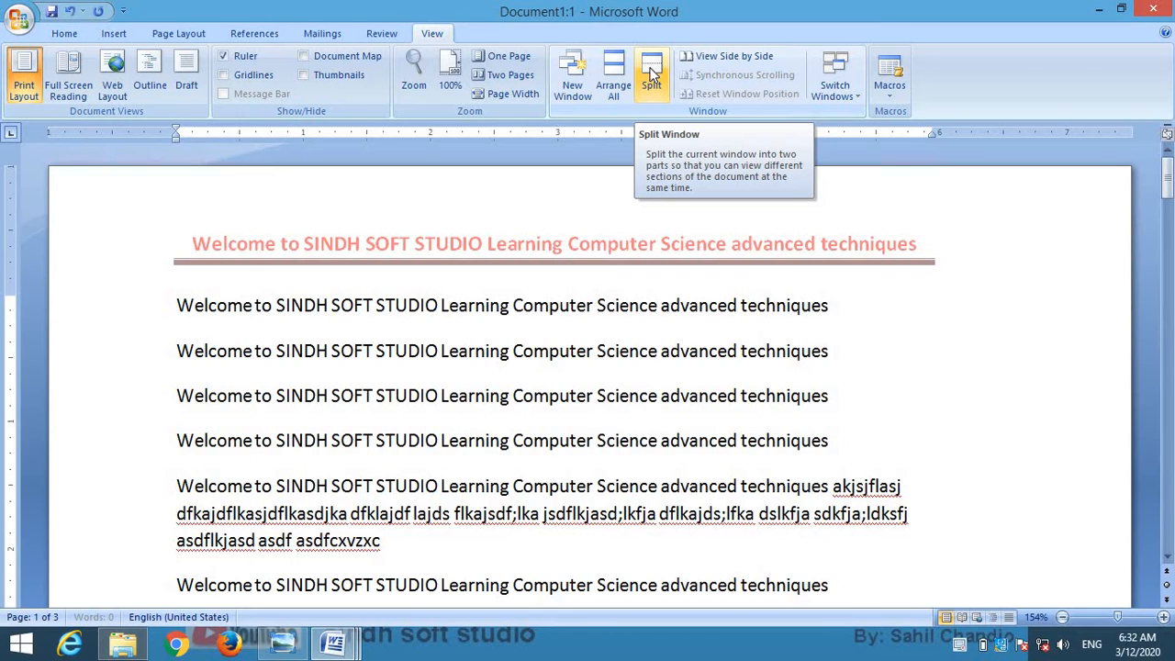
pyautogui.click(512, 462)
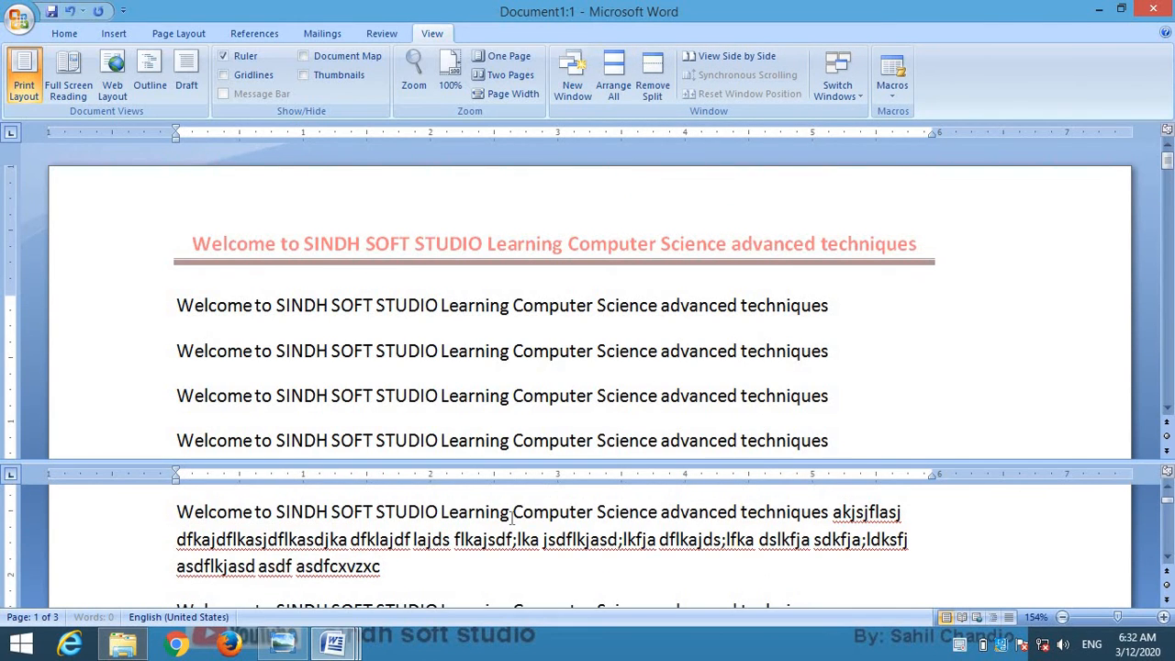
pyautogui.scroll(-1, 528, 514)
pyautogui.scroll(-2, 528, 500)
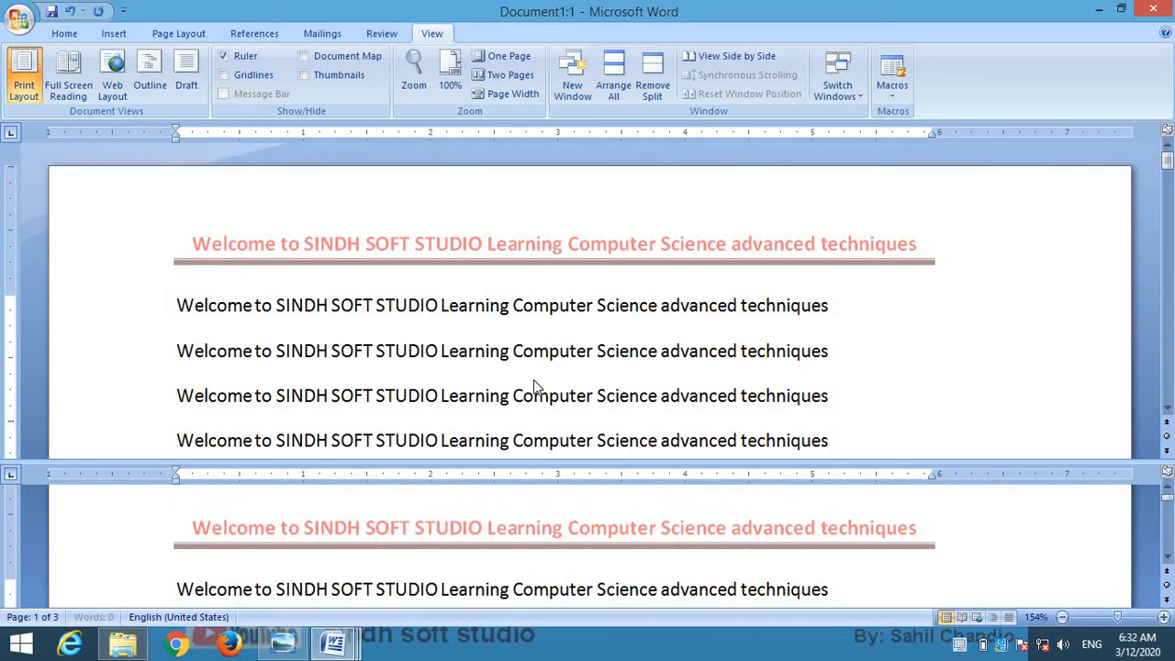
pyautogui.scroll(-3, 541, 358)
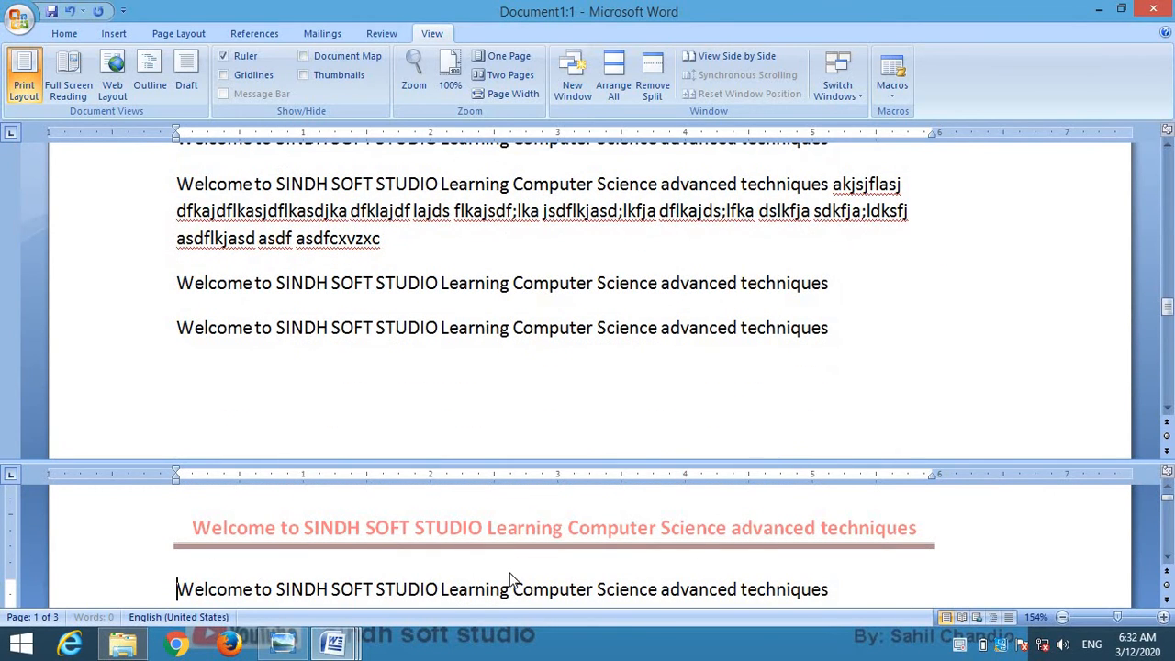
pyautogui.scroll(-1, 513, 560)
pyautogui.scroll(5, 511, 554)
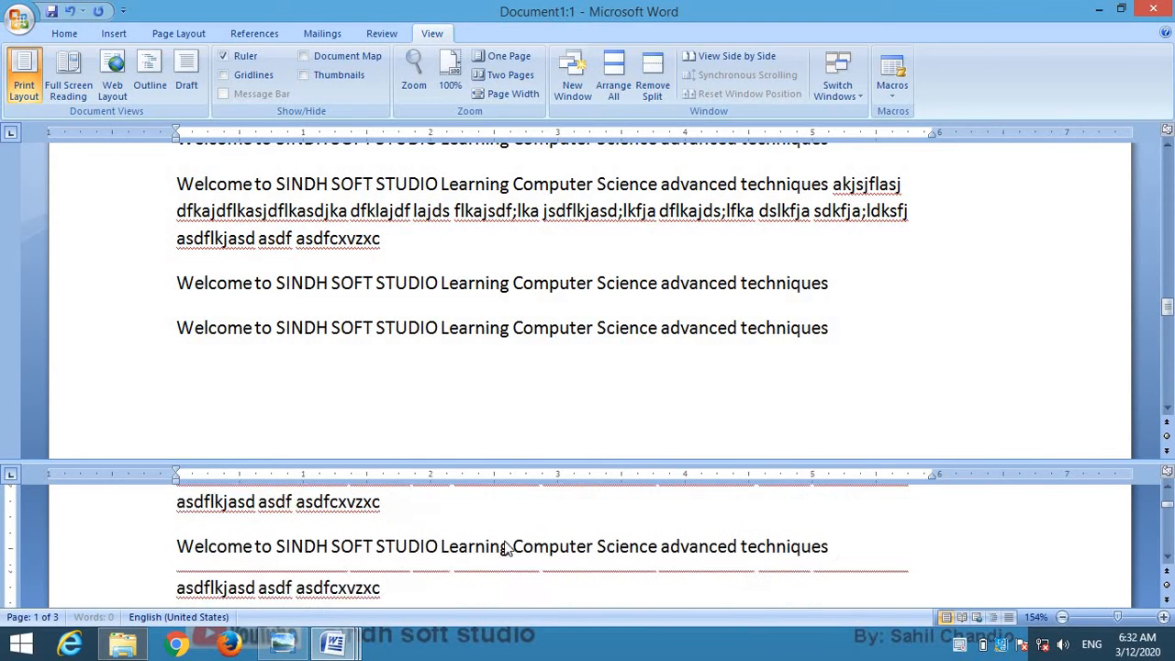
pyautogui.scroll(2, 542, 367)
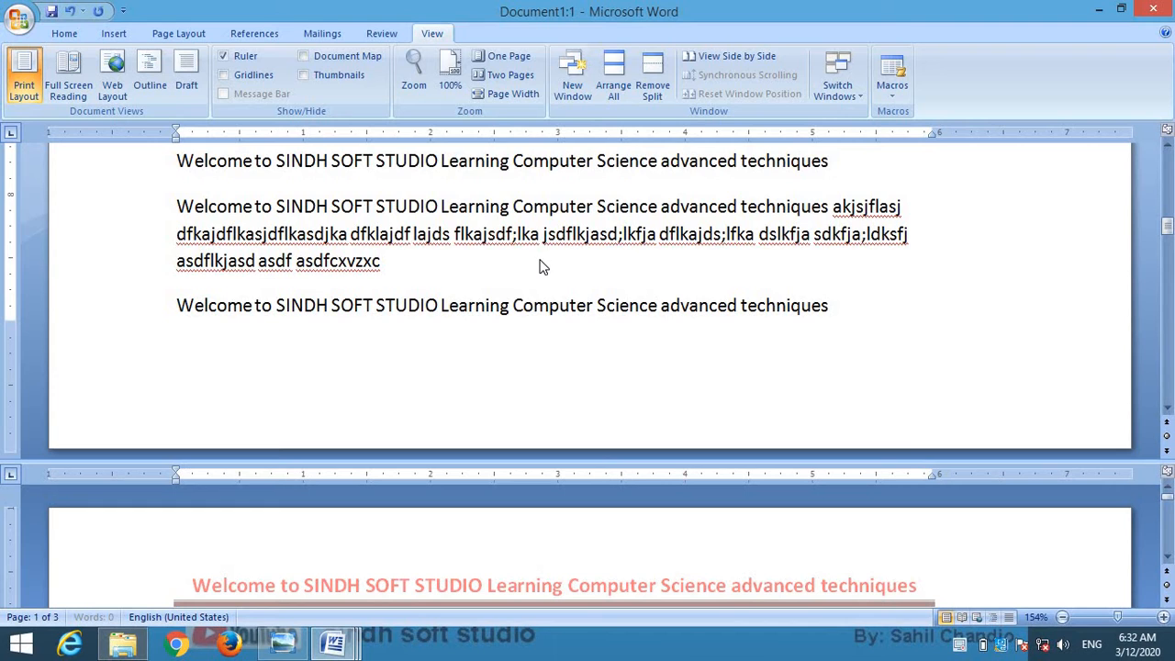
pyautogui.scroll(5, 547, 248)
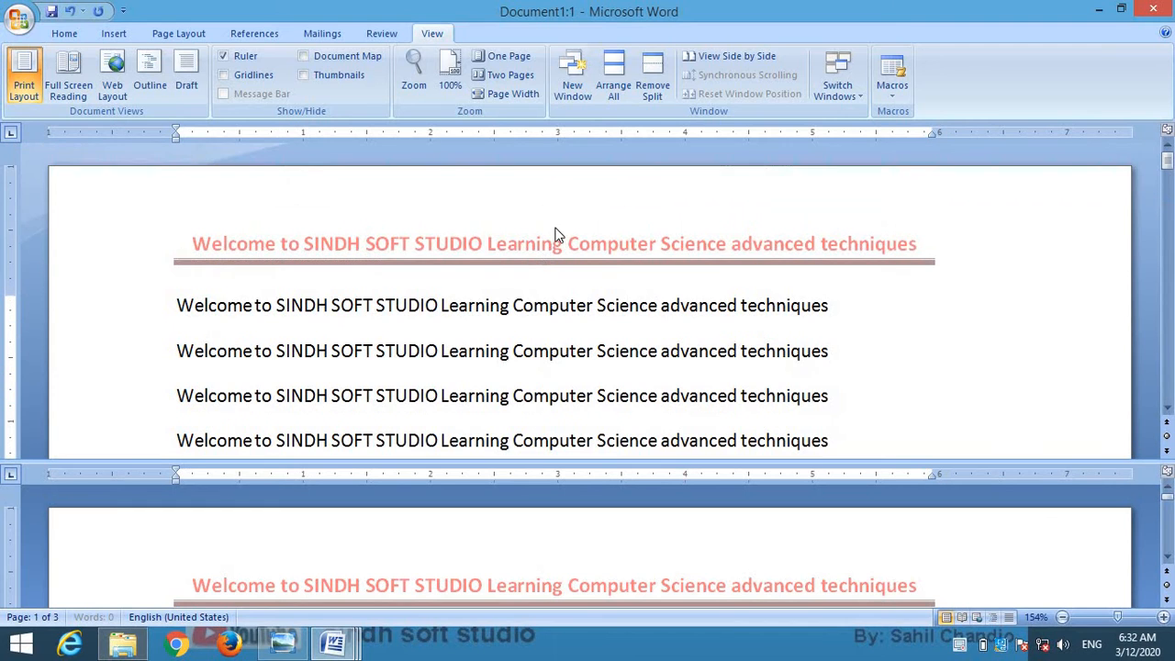
# Remove the window split and look through the undivided document
pyautogui.click(653, 77)
pyautogui.scroll(-3, 617, 396)
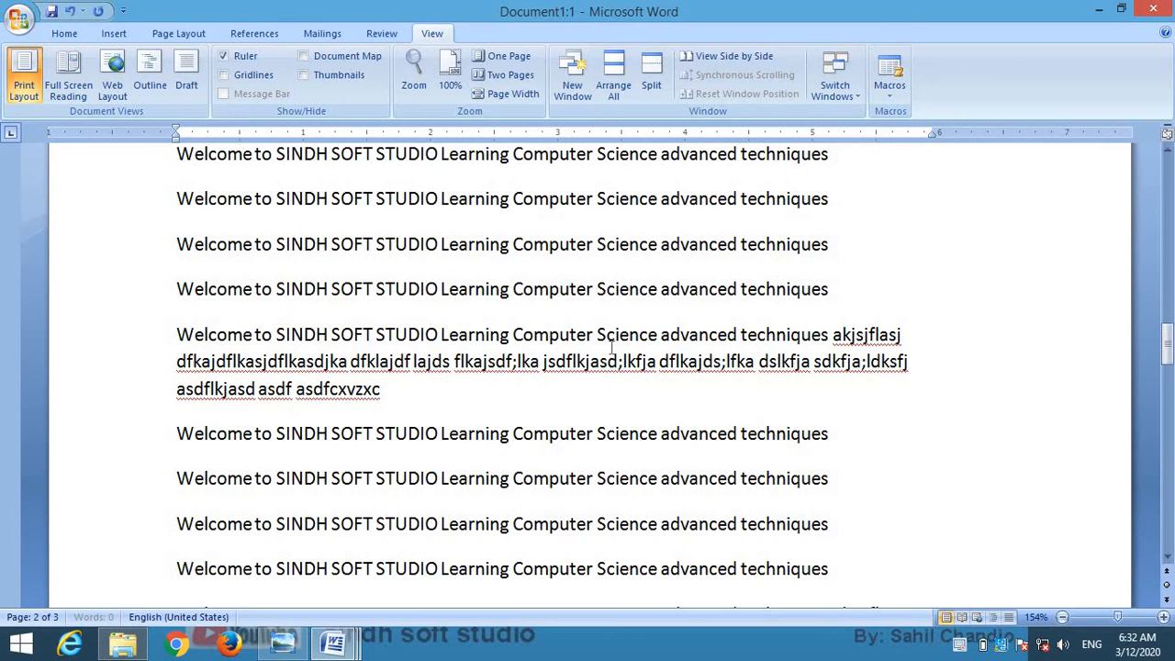
pyautogui.scroll(3, 611, 347)
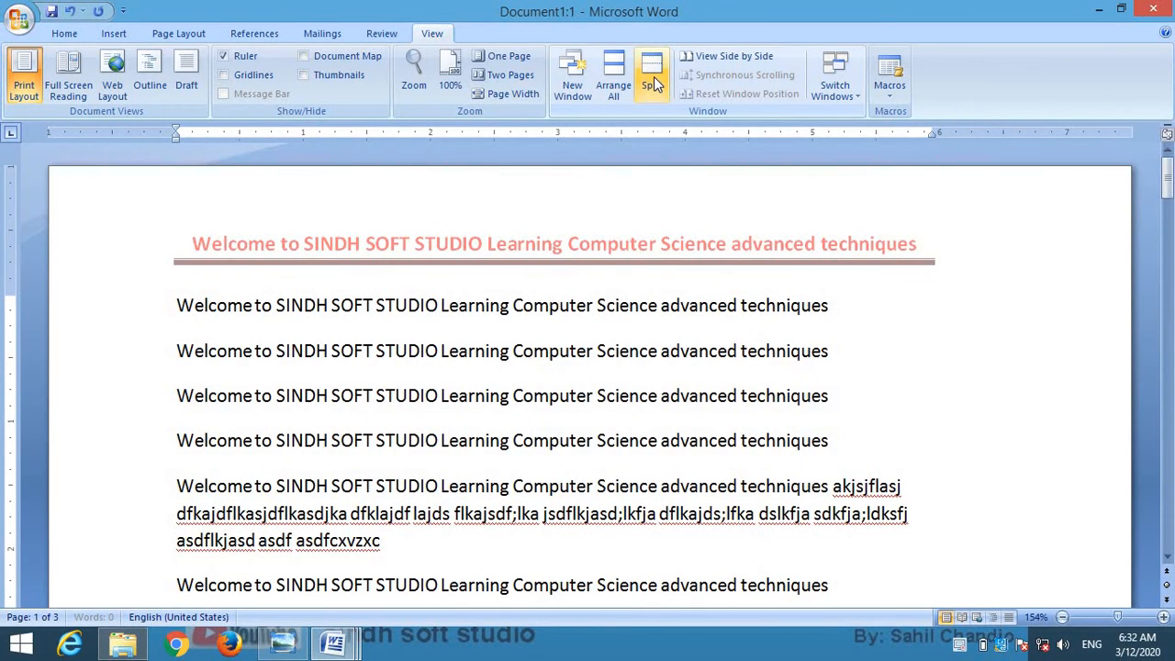
# With the window split again, add random filler text beginning "skdflkajsdflasdf;klas" after the fourth body paragraph, and remove the split
pyautogui.click(654, 77)
pyautogui.click(495, 496)
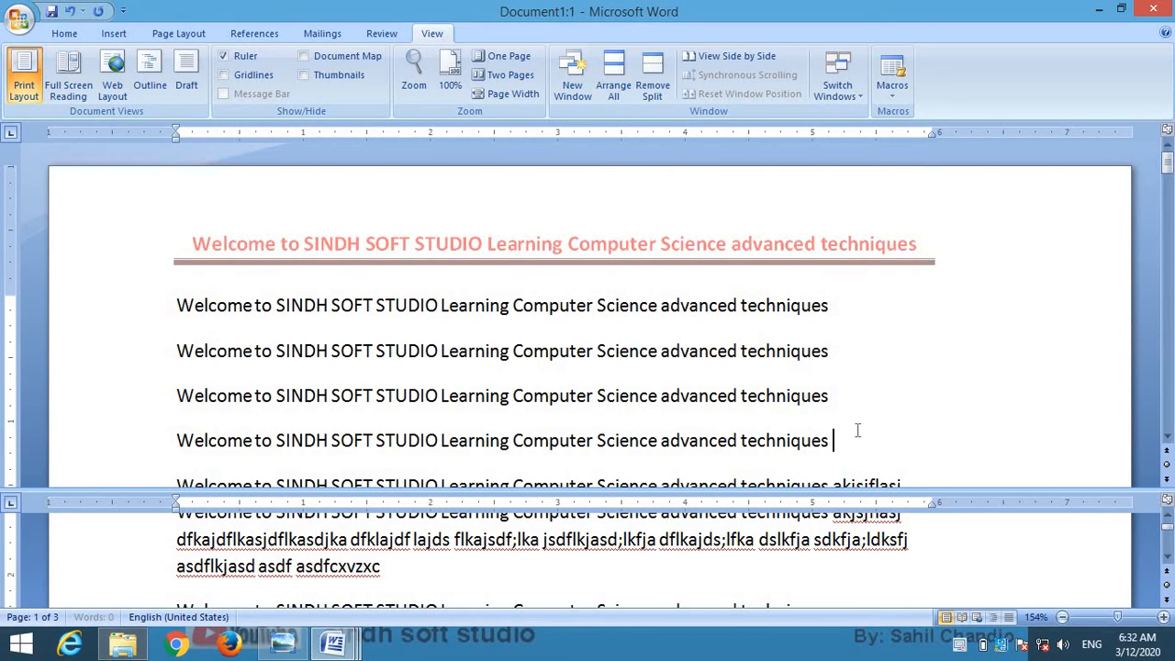
pyautogui.write('skdflkajsdflas')
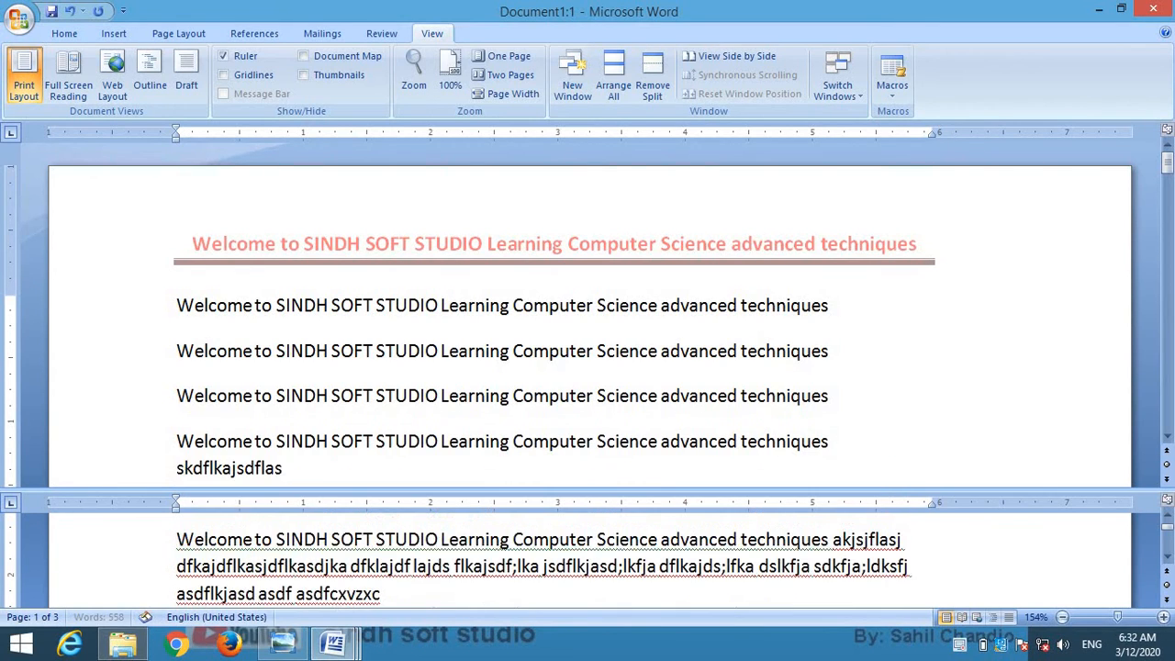
pyautogui.write('df;klas d;fla sldkfj alskdjf alksjdf;laksdf ;alksdf')
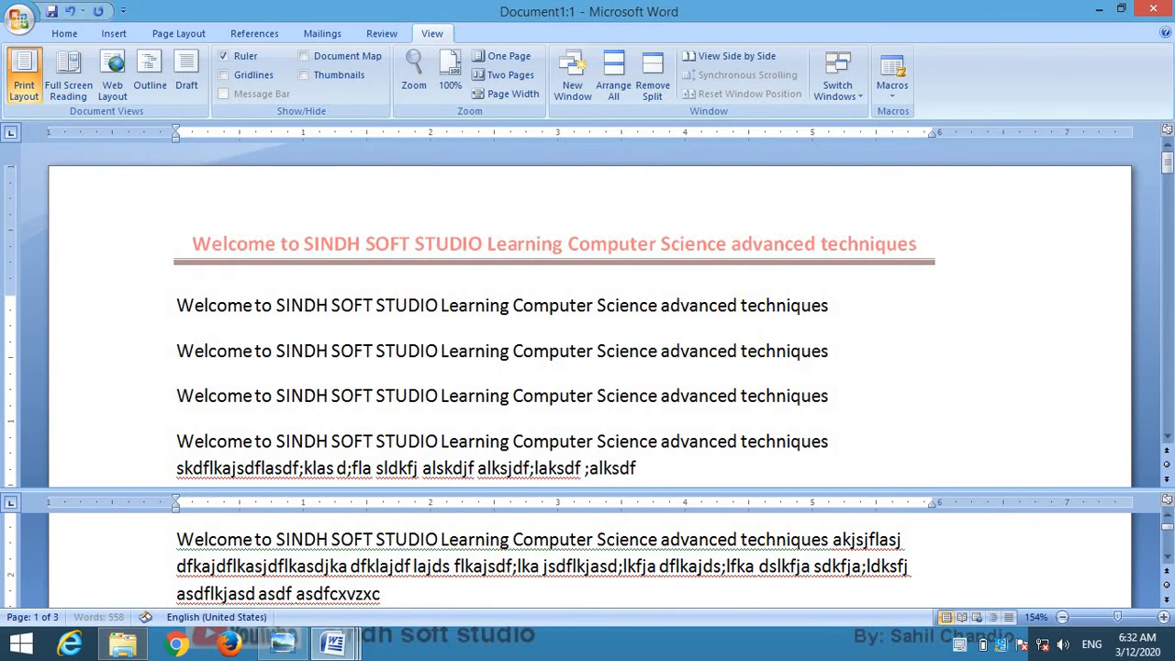
pyautogui.write(' ;alksdflkajsdlkfjas ldkfja;lksdjflaksdjflkasjdf kajsdf;lkajsd ;flkaj')
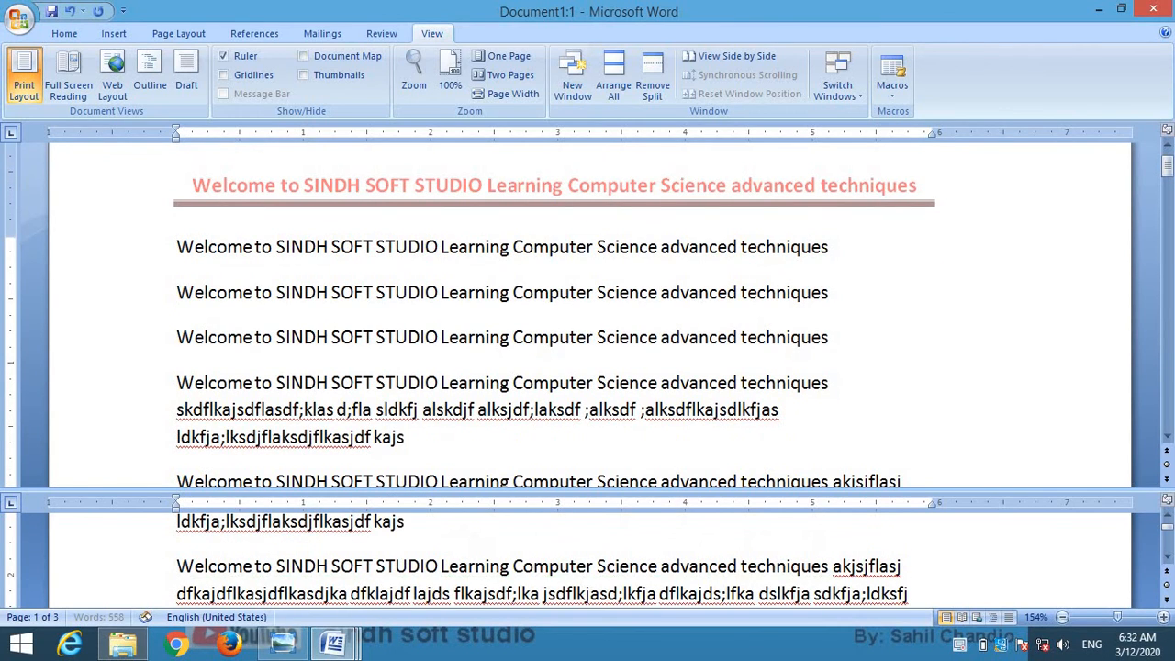
pyautogui.write('s d;flkjas dfklja sdlkfja s;kldf')
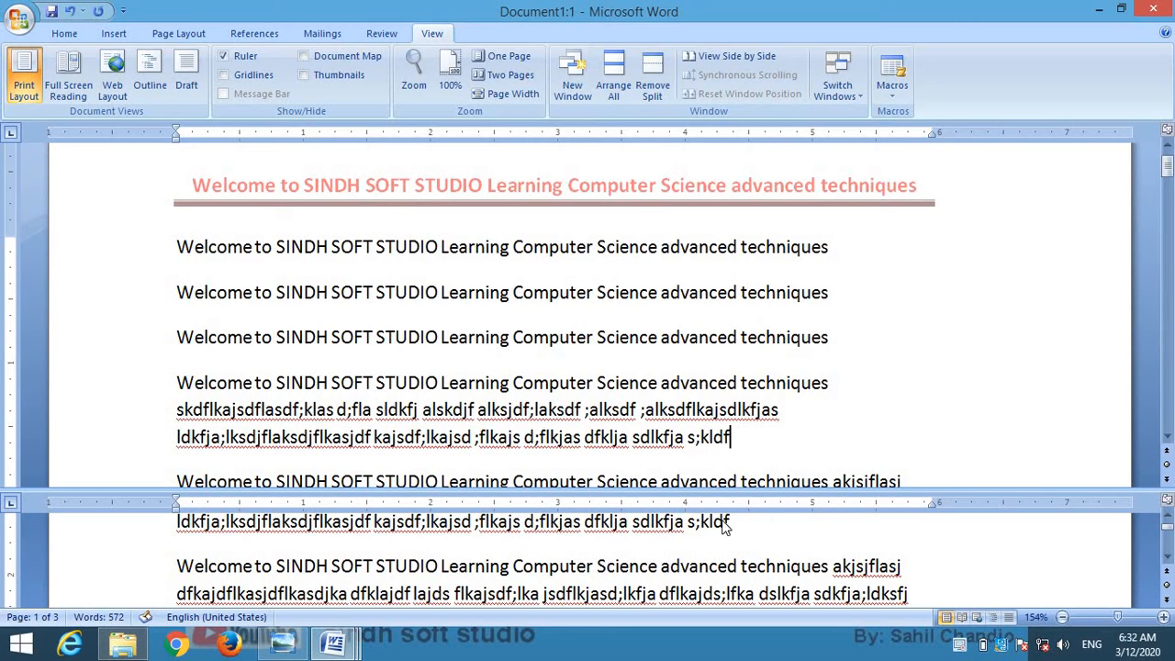
pyautogui.click(656, 79)
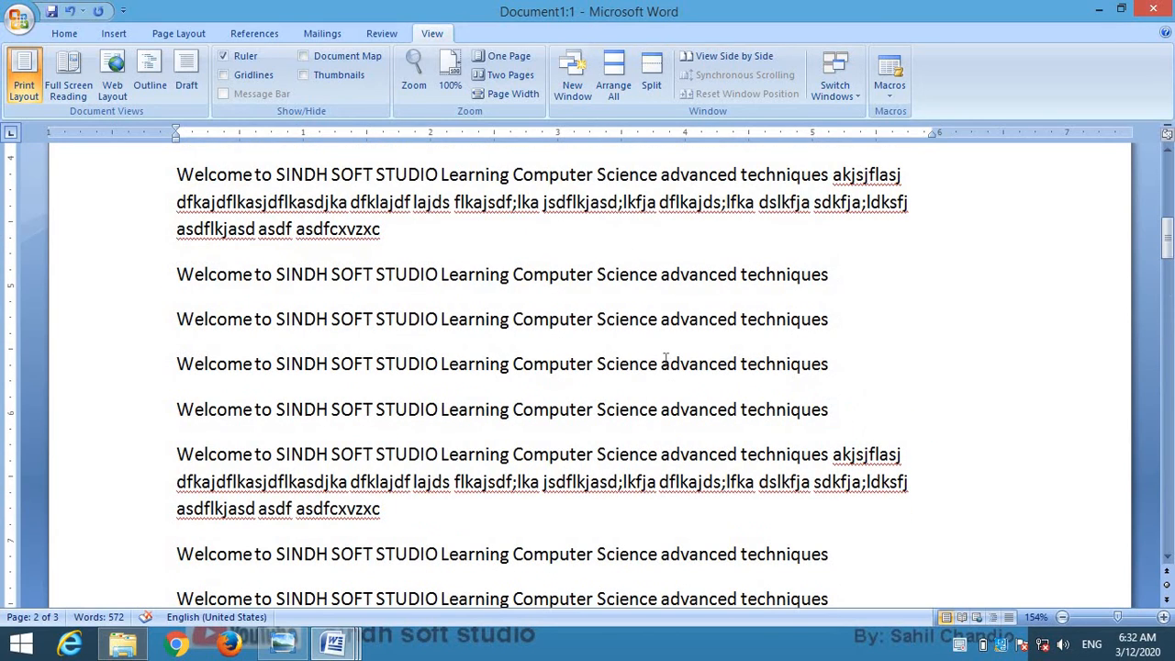
# Compare the document side by side with Document1:3, and close that second window
pyautogui.click(741, 54)
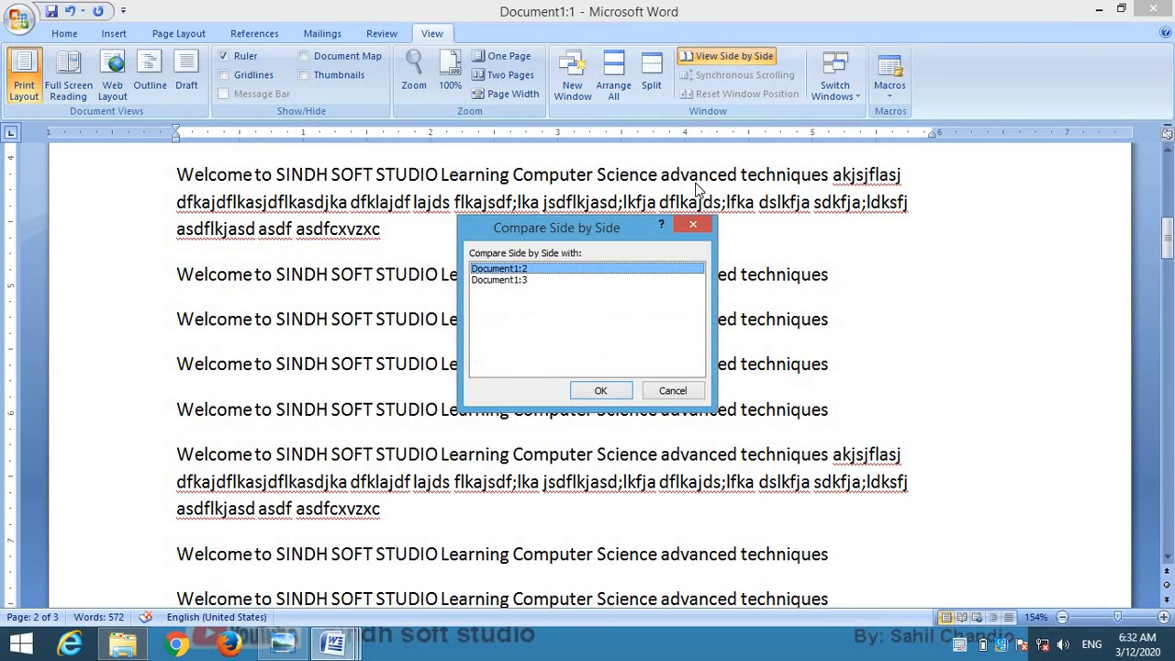
pyautogui.click(537, 280)
pyautogui.click(602, 390)
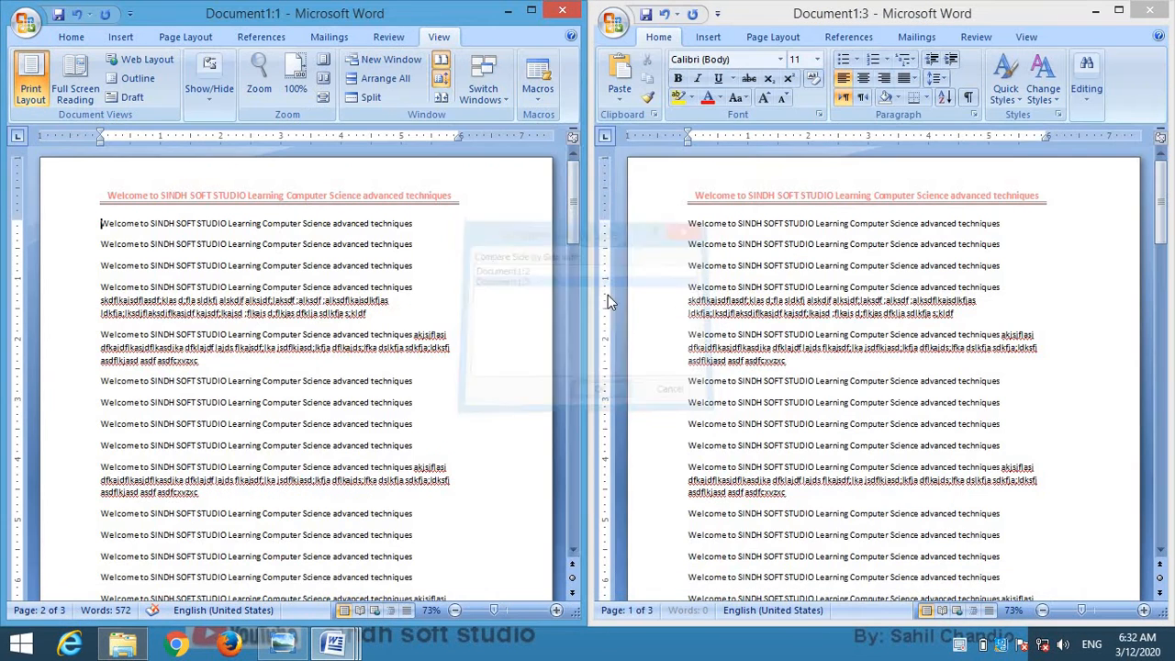
pyautogui.click(1150, 10)
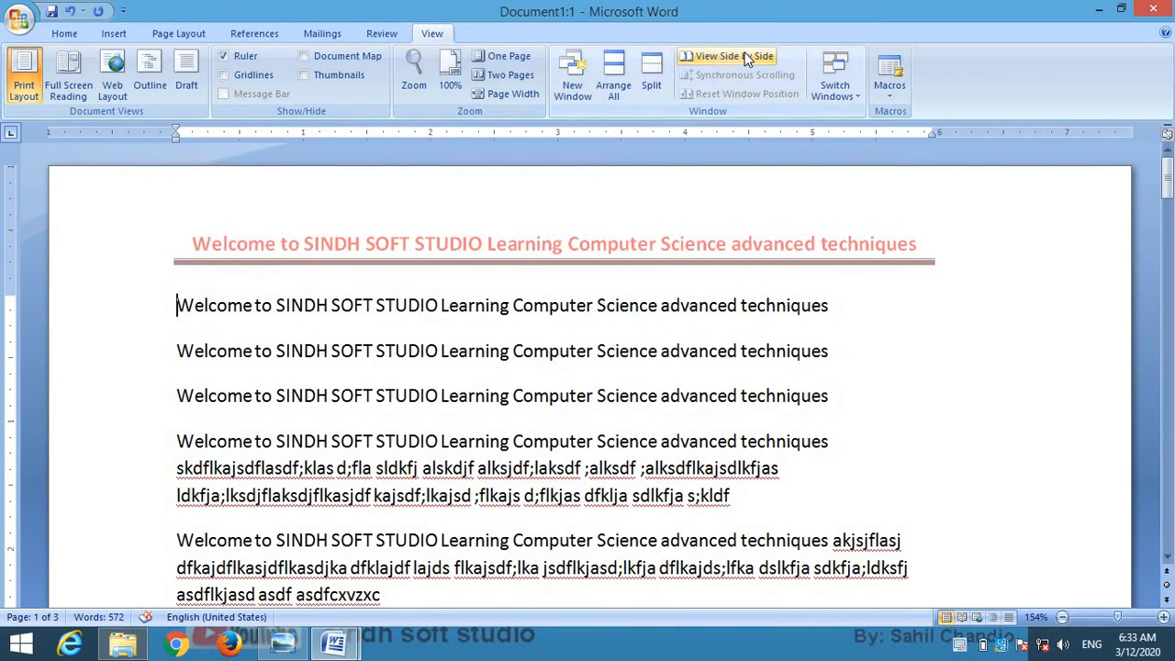
# View the document side by side with Document1:2, and scroll both windows in sync while briefly selecting text in Document1:2
pyautogui.click(746, 58)
pyautogui.scroll(-10, 734, 252)
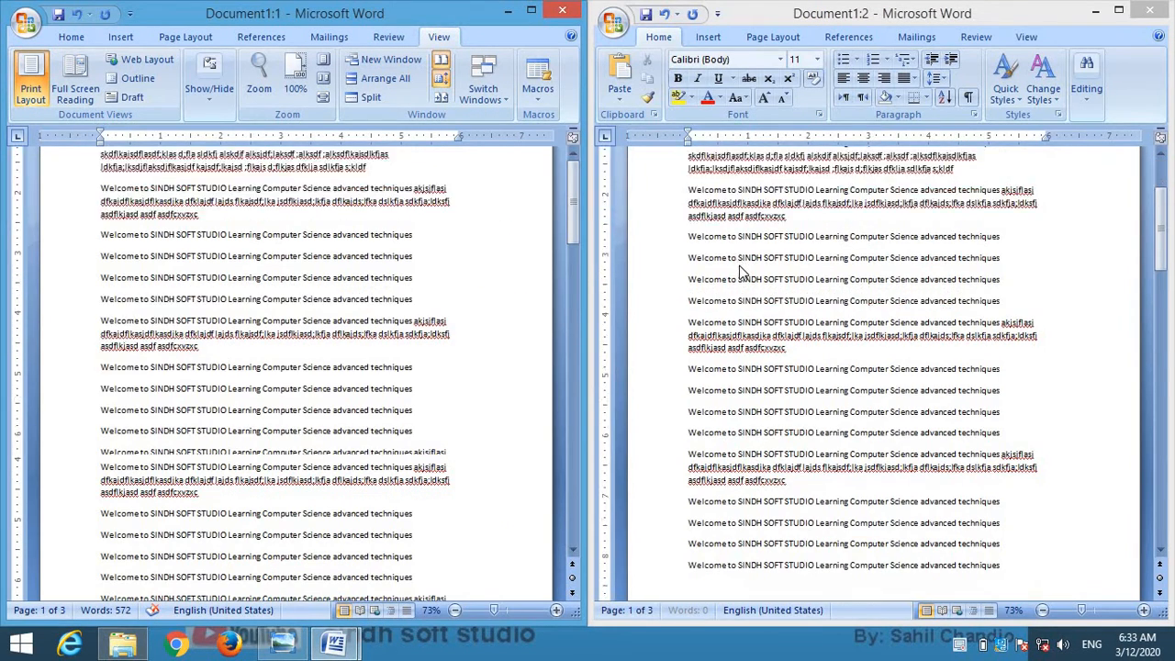
pyautogui.scroll(15, 725, 257)
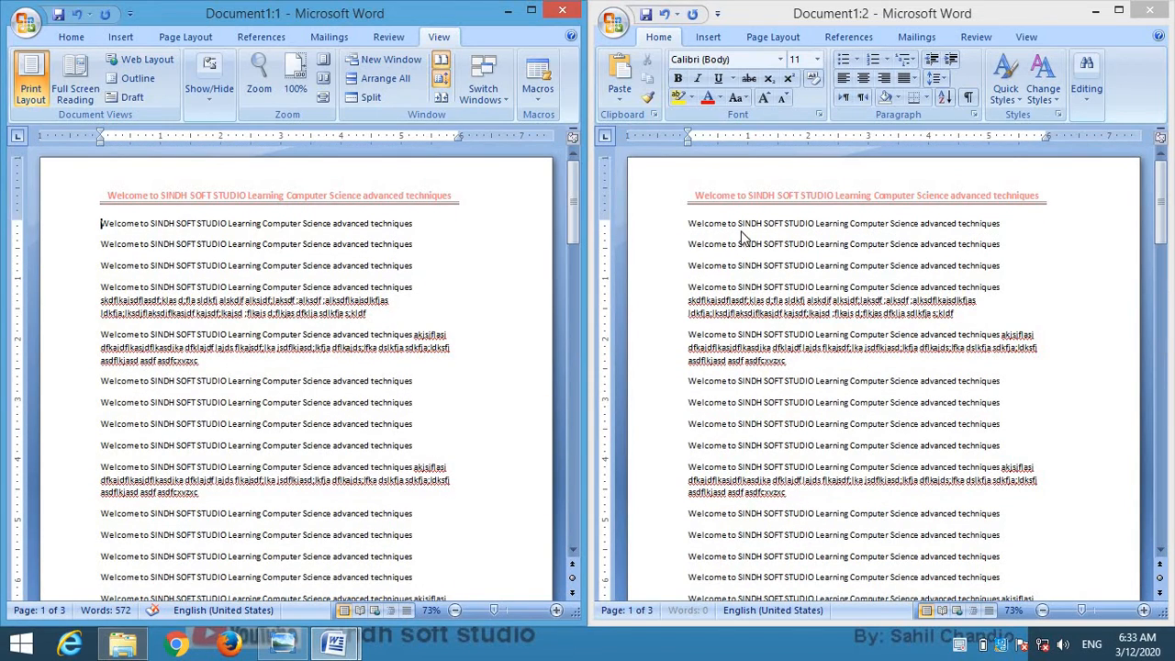
pyautogui.scroll(-4, 754, 276)
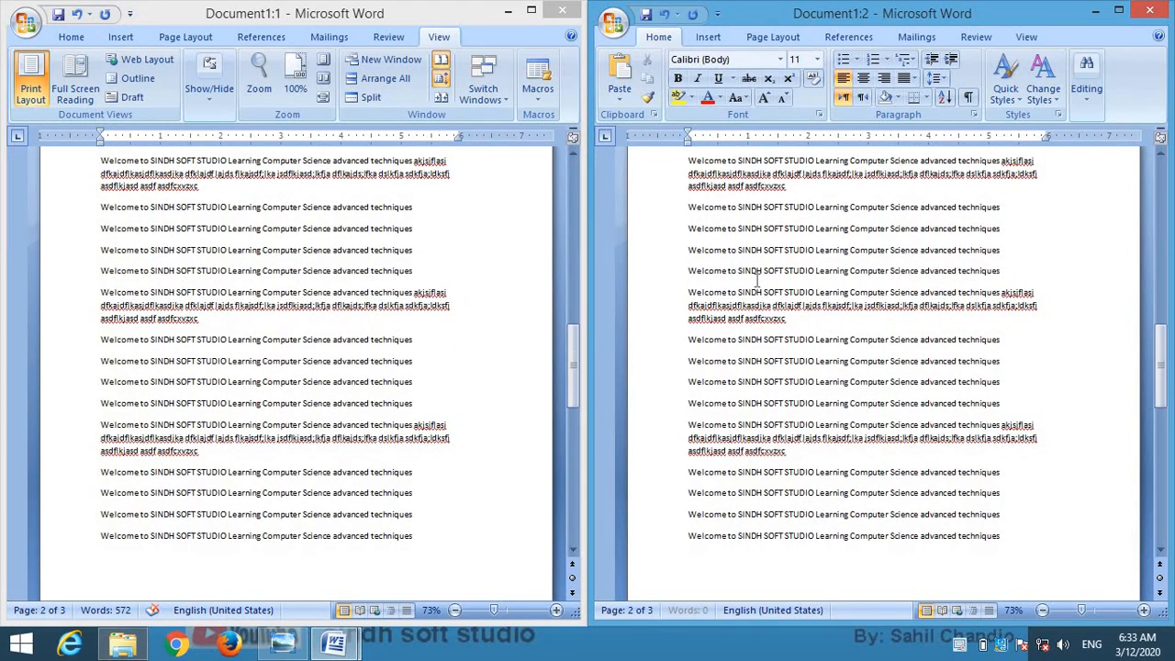
pyautogui.click(756, 276)
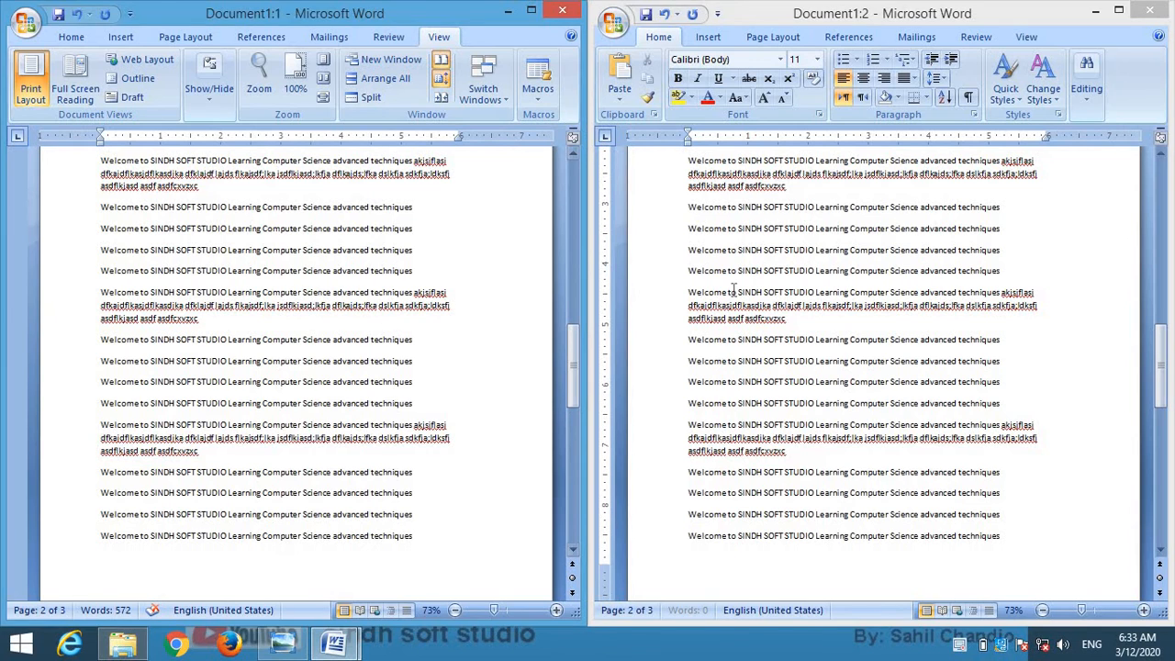
pyautogui.moveTo(742, 260); pyautogui.dragTo(880, 284)
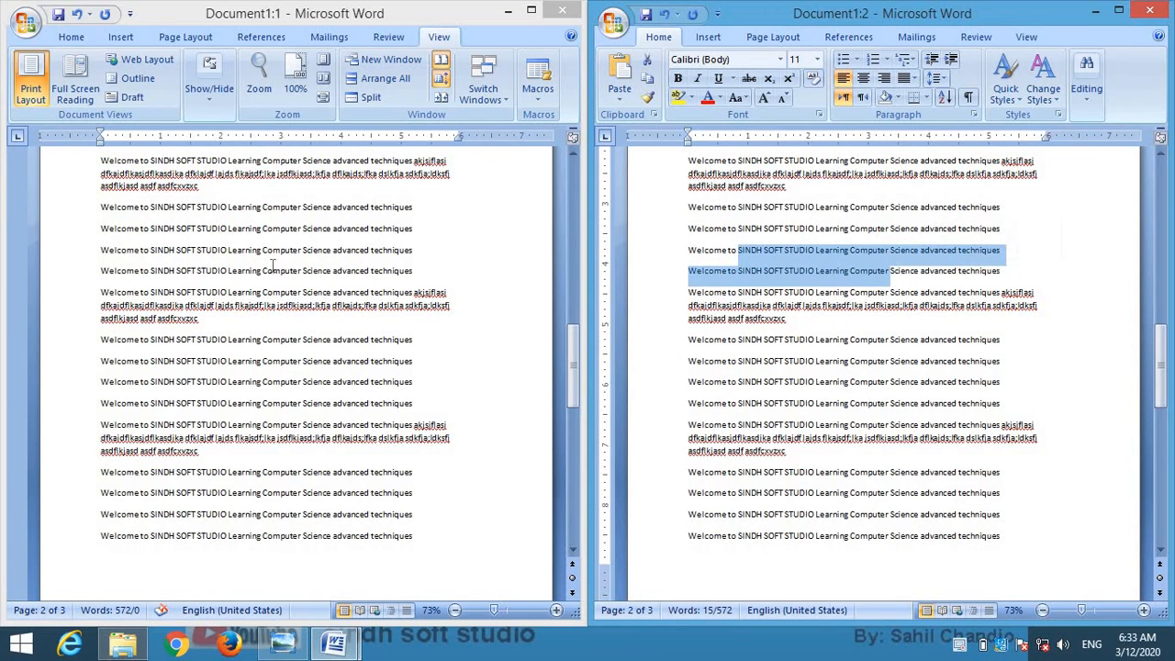
pyautogui.click(790, 312)
pyautogui.scroll(-3, 837, 309)
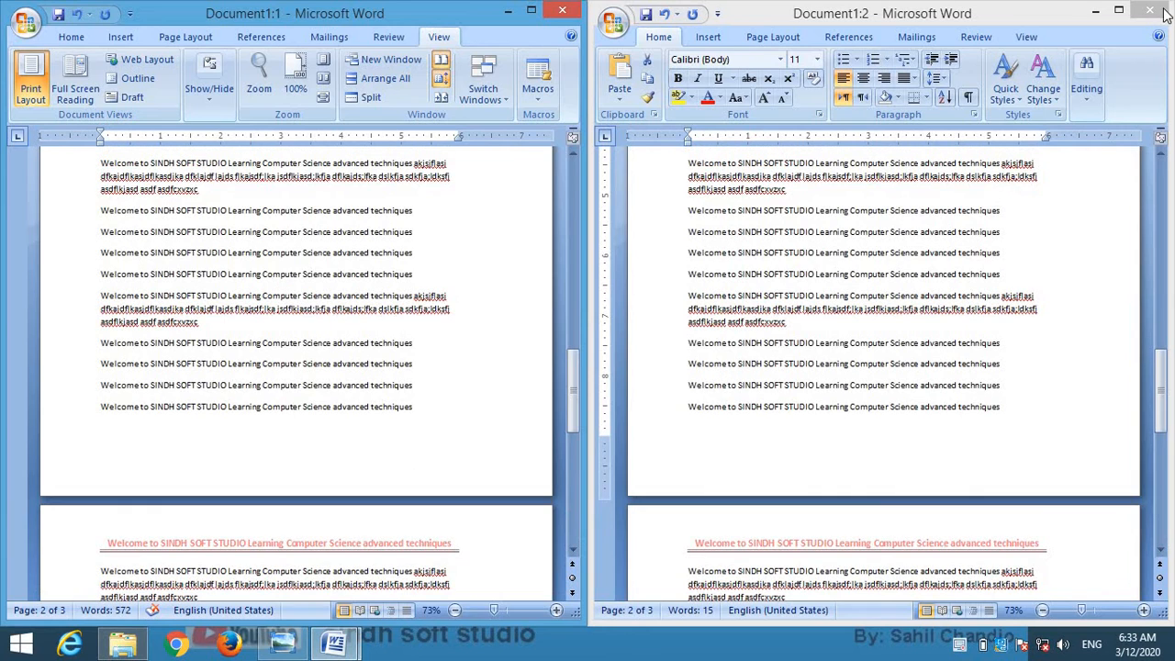
# Close the side-by-side Document1:2 window and open two new windows of the document
pyautogui.click(1149, 9)
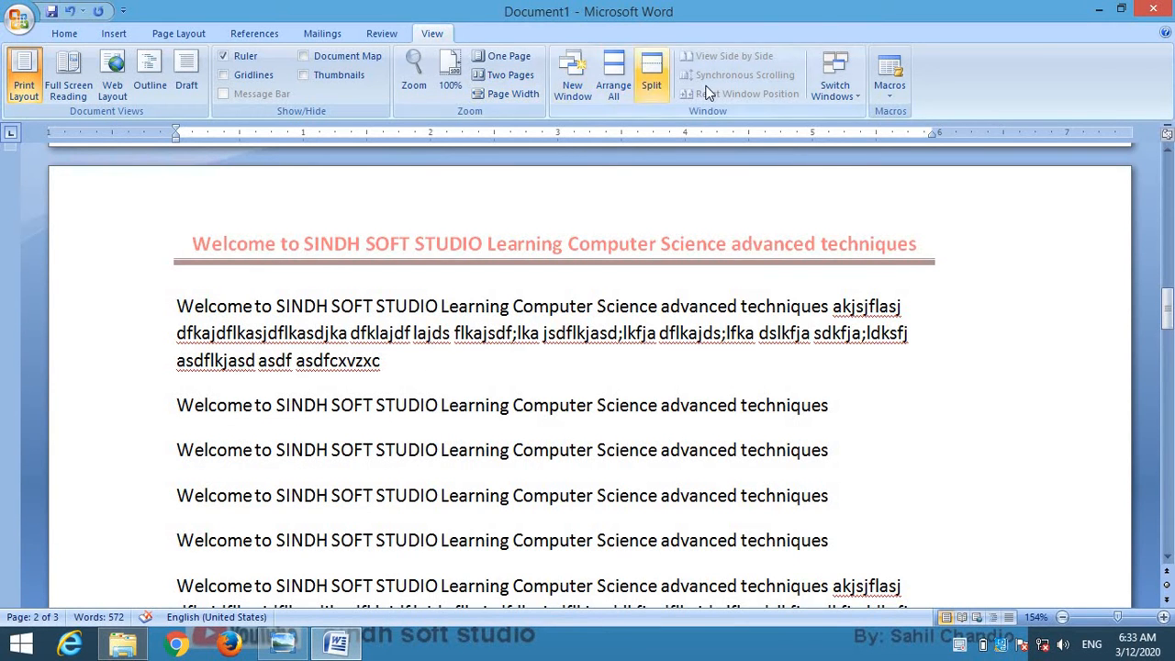
pyautogui.click(633, 391)
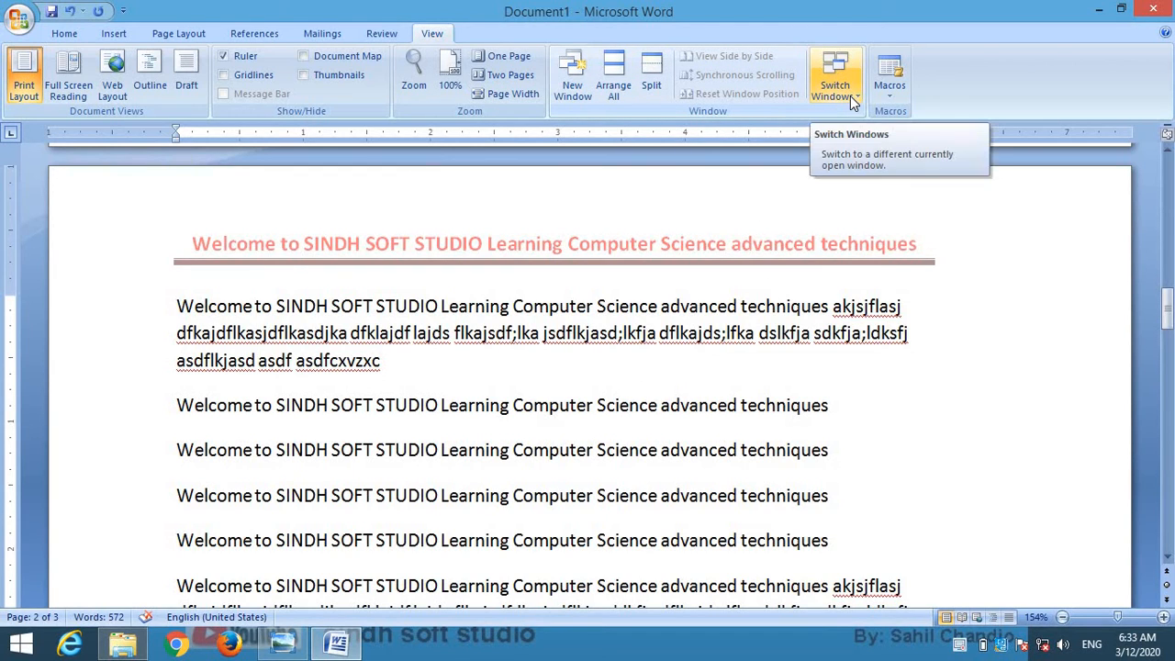
pyautogui.click(572, 78)
pyautogui.click(573, 78)
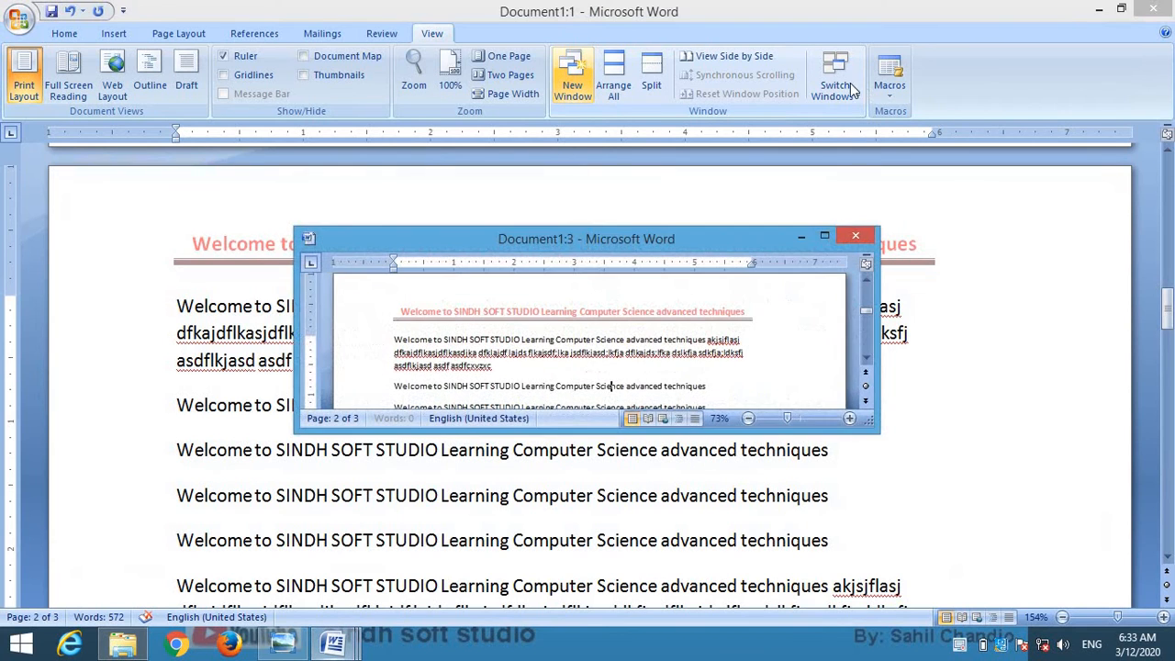
# Switch to the Document1:2 window and close it
pyautogui.click(834, 80)
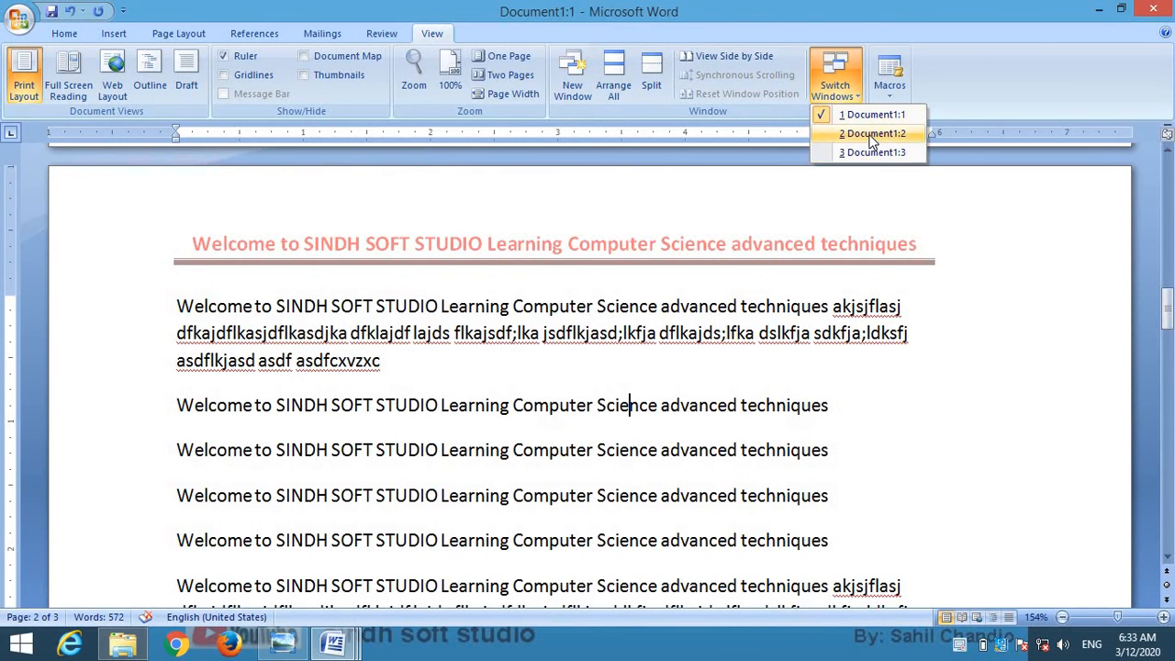
pyautogui.click(872, 134)
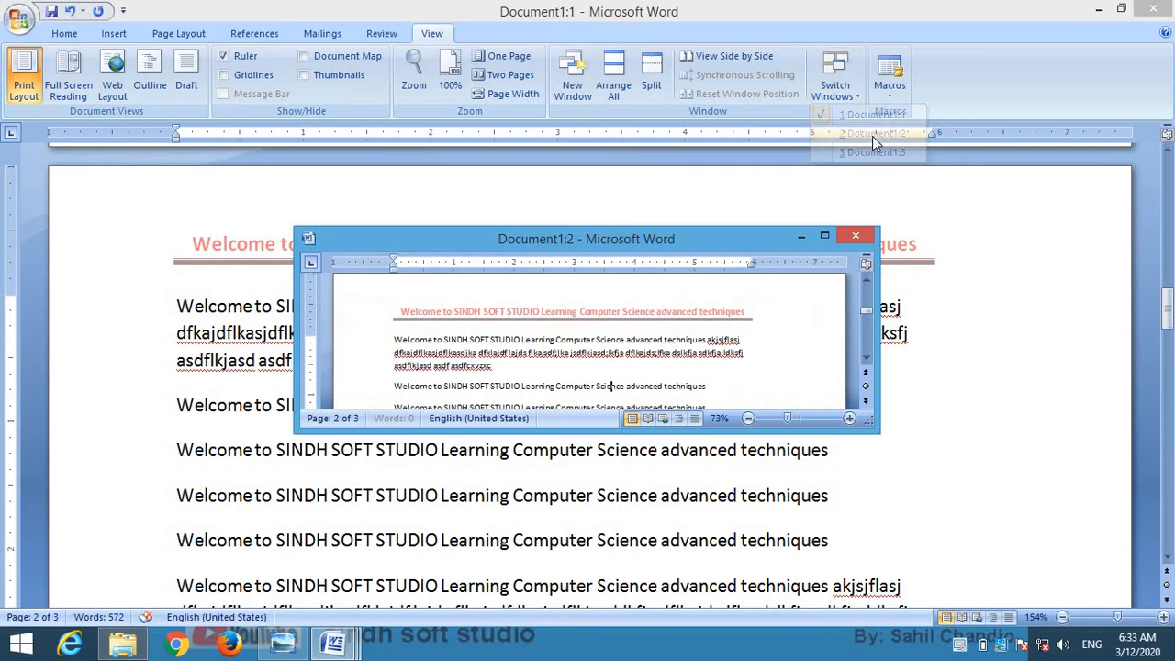
pyautogui.click(856, 237)
# Switch to the remaining second window of the document and maximize it
pyautogui.click(834, 81)
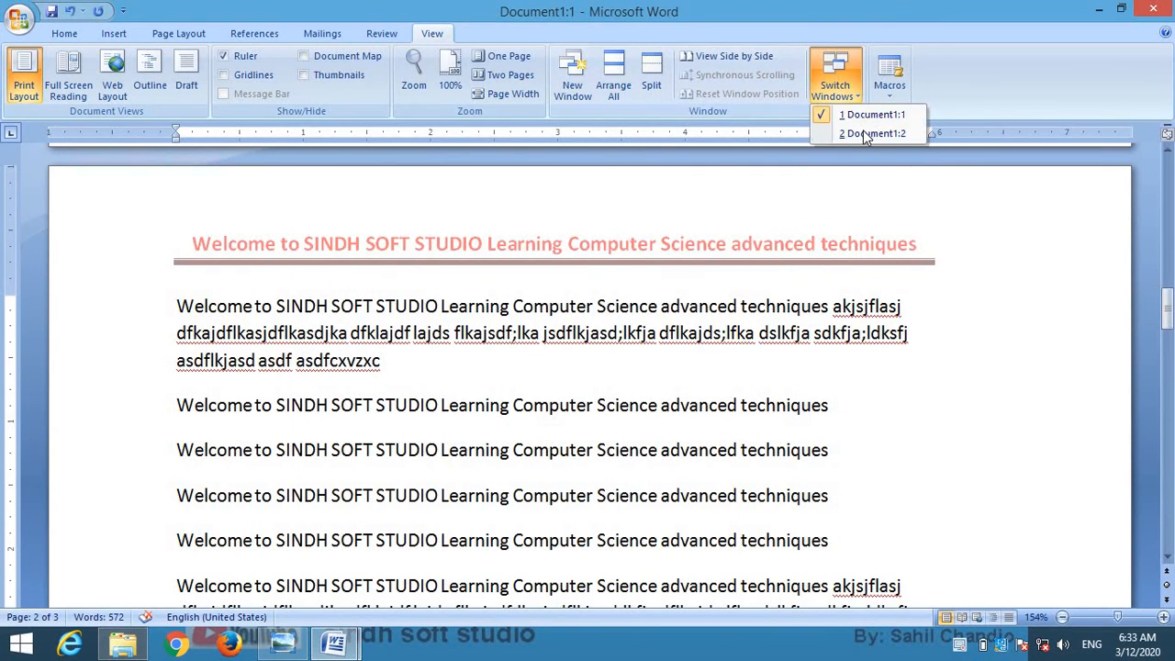
pyautogui.click(863, 133)
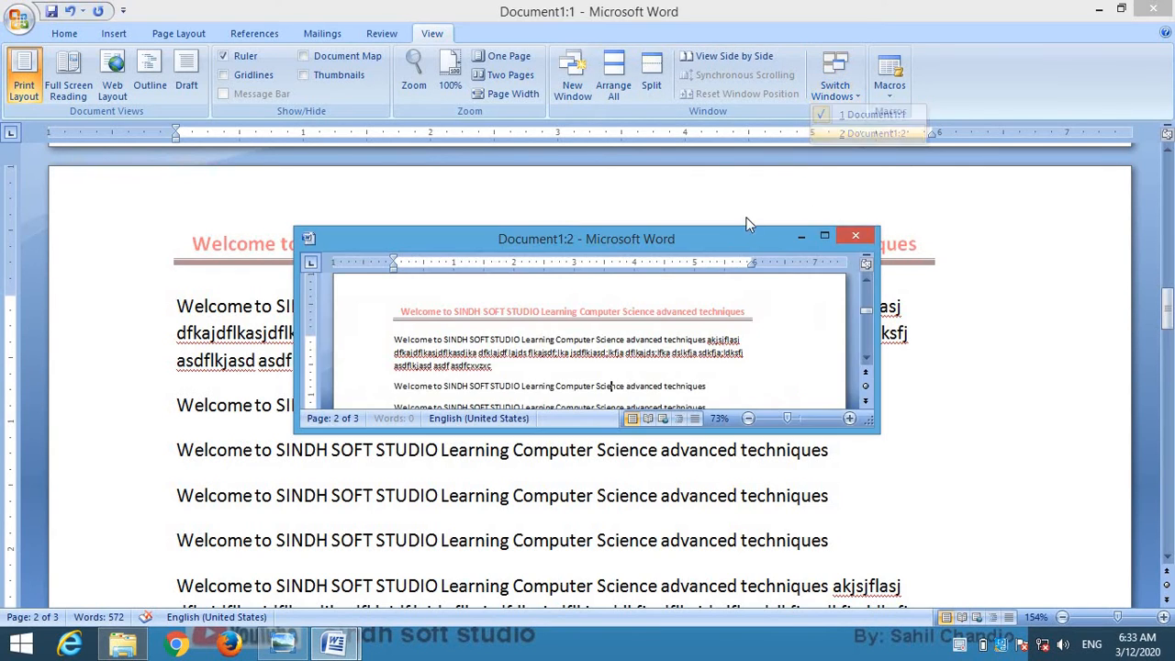
pyautogui.click(823, 239)
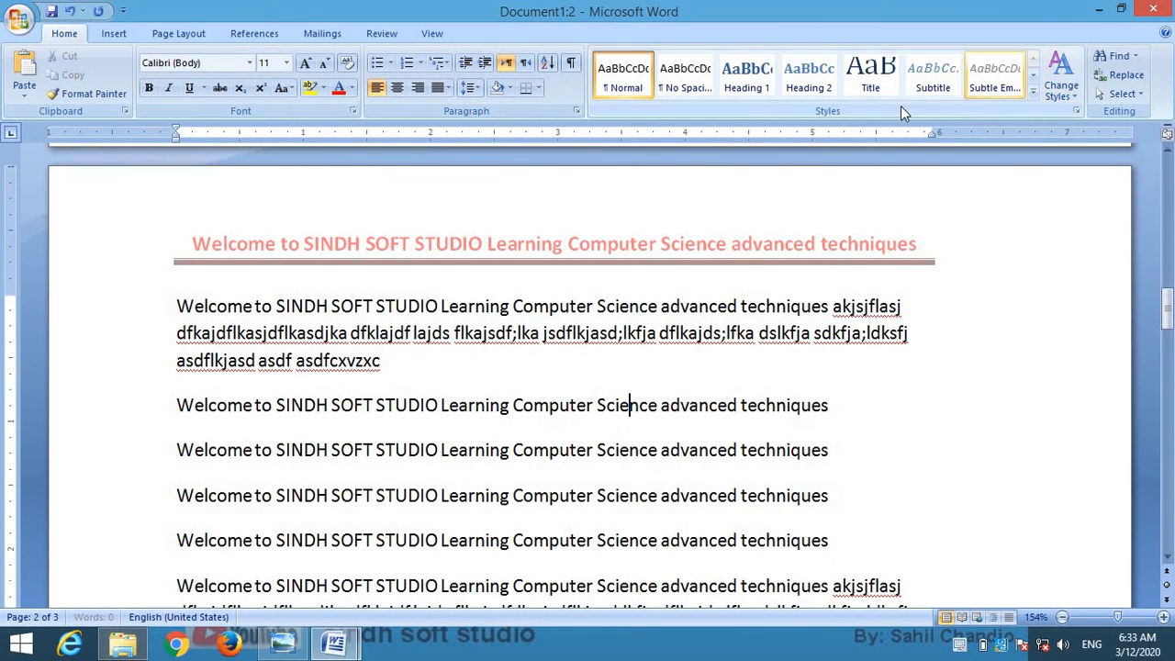
# Insert two blank paragraphs below the first body paragraph on page 2 and place the cursor in the upper one
pyautogui.click(431, 33)
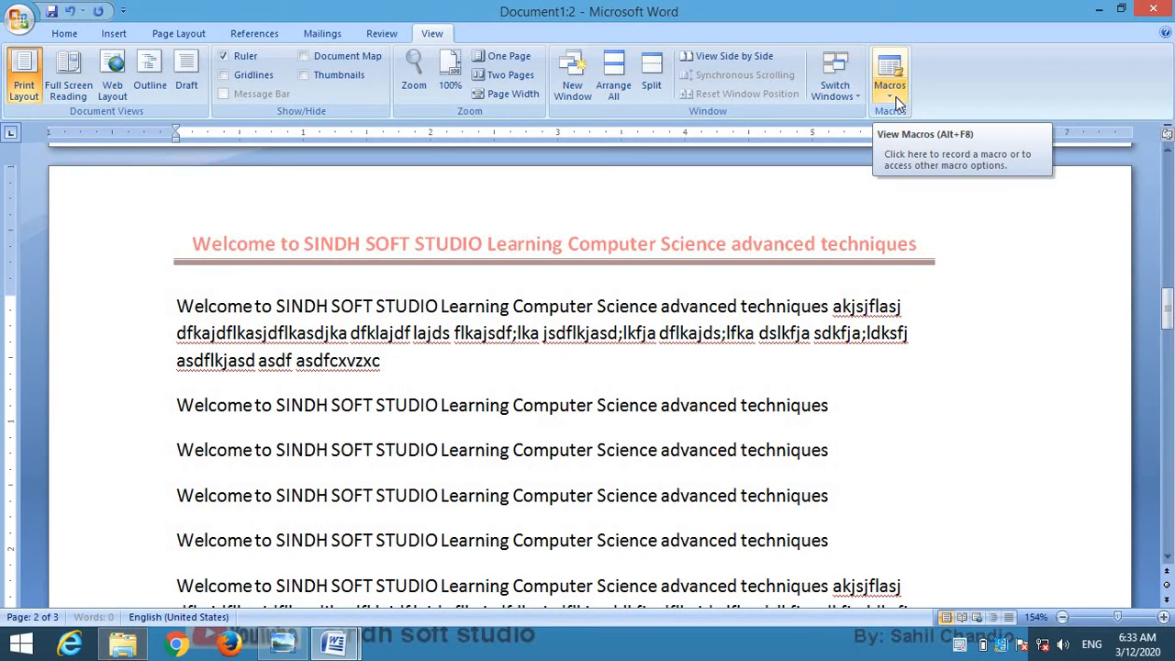
pyautogui.click(425, 370)
pyautogui.press('Return')
pyautogui.press('Return')
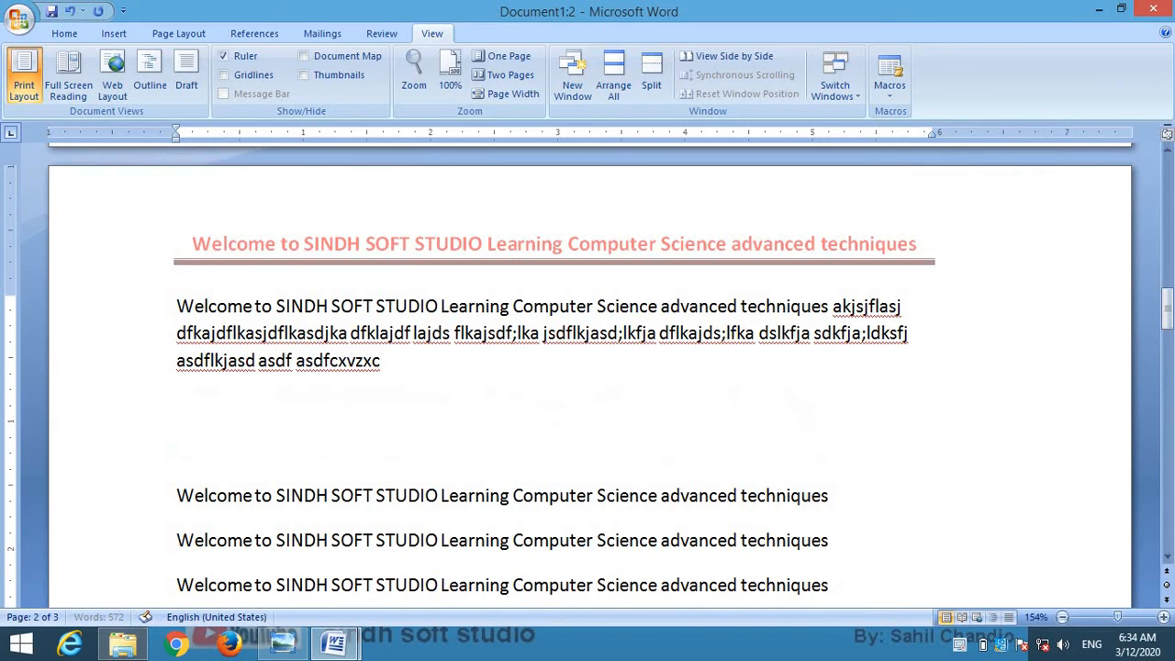
pyautogui.press('Up')
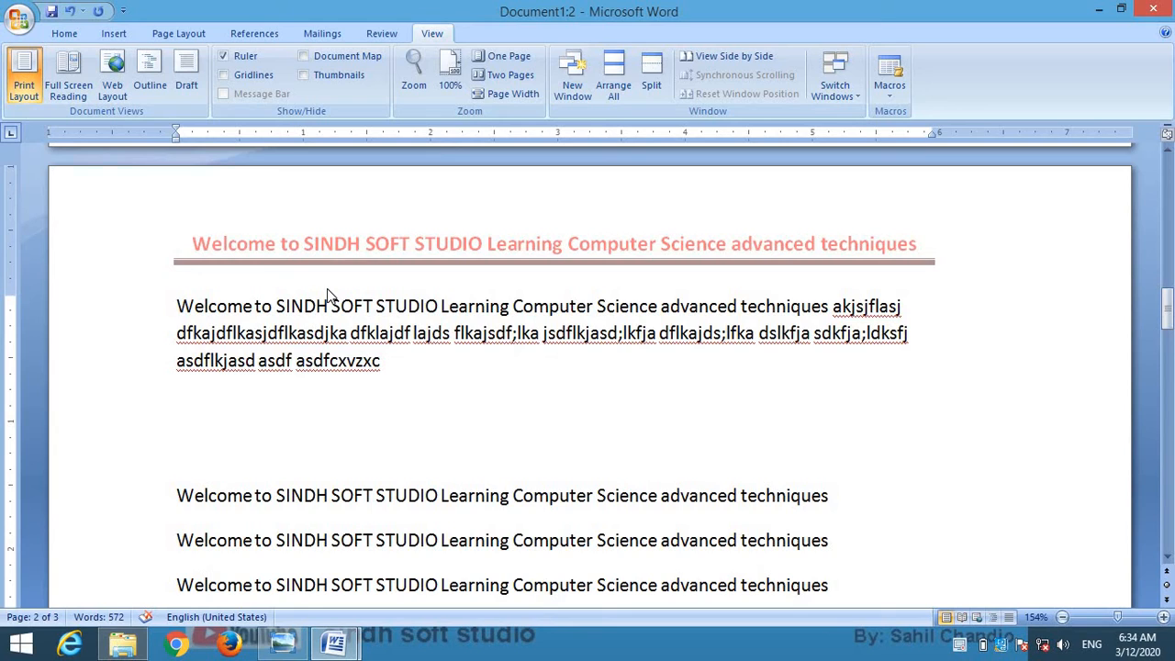
# Start recording a new macro named sindhMSOFFICE, stored in All Documents (Normal.dotm)
pyautogui.click(898, 96)
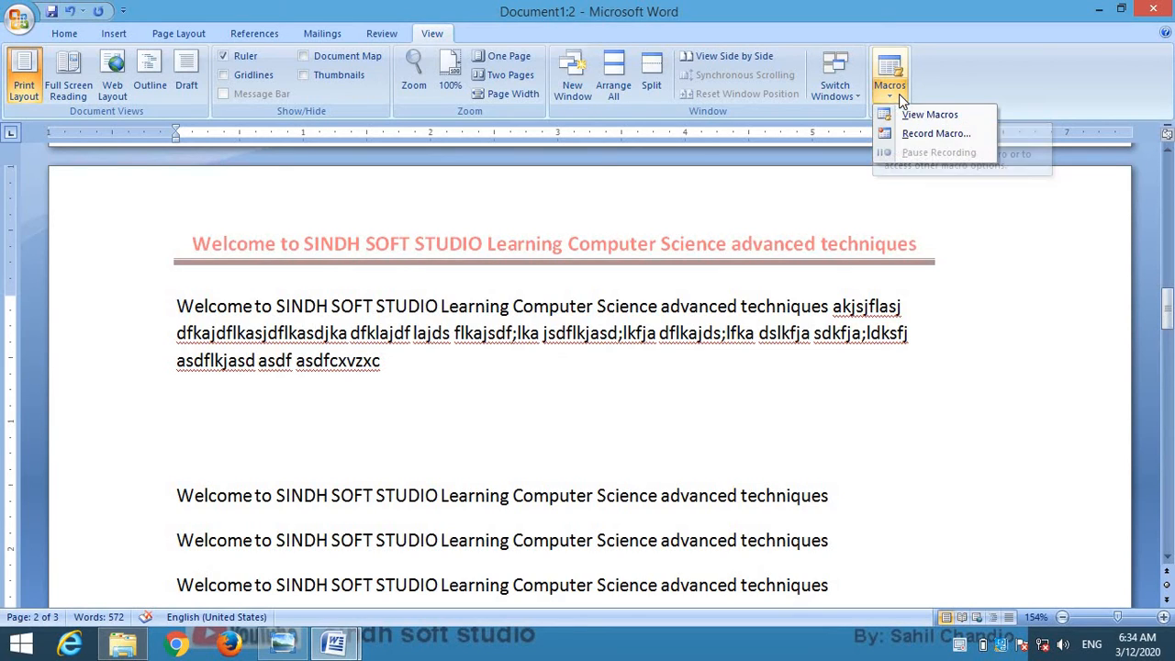
pyautogui.click(941, 135)
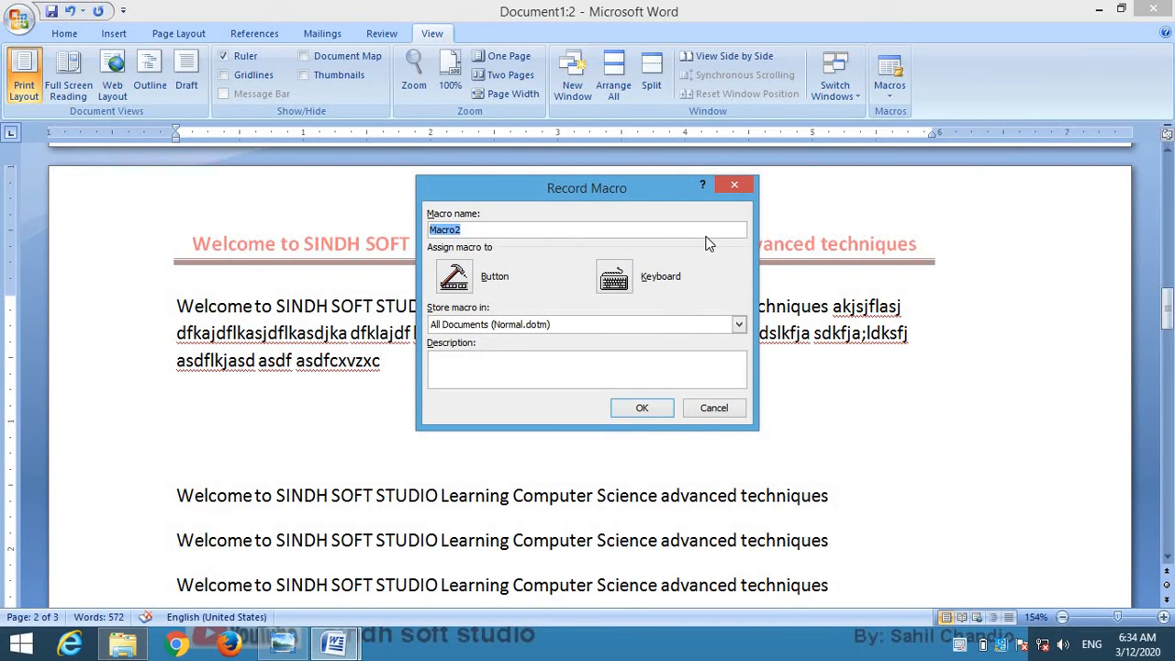
pyautogui.write('sindhMSOFFICE')
pyautogui.click(640, 408)
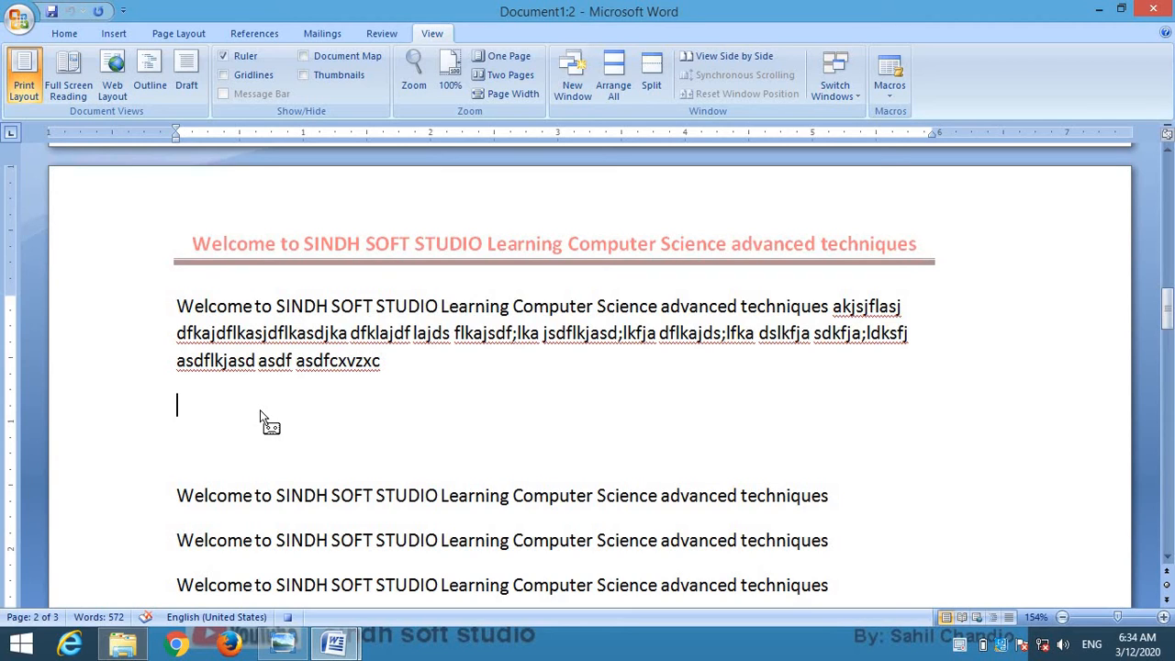
# Record the text "this is my macros which is recording text through record in ms office file" into the macro and stop recording
pyautogui.write('this is my macros ')
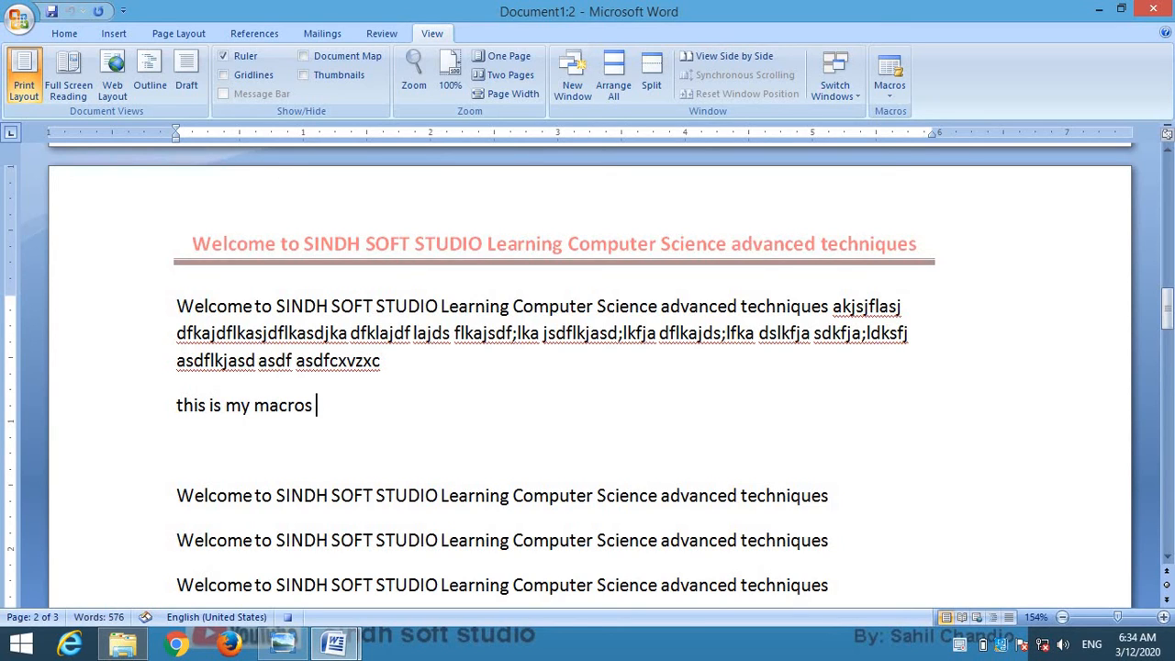
pyautogui.write('which is re')
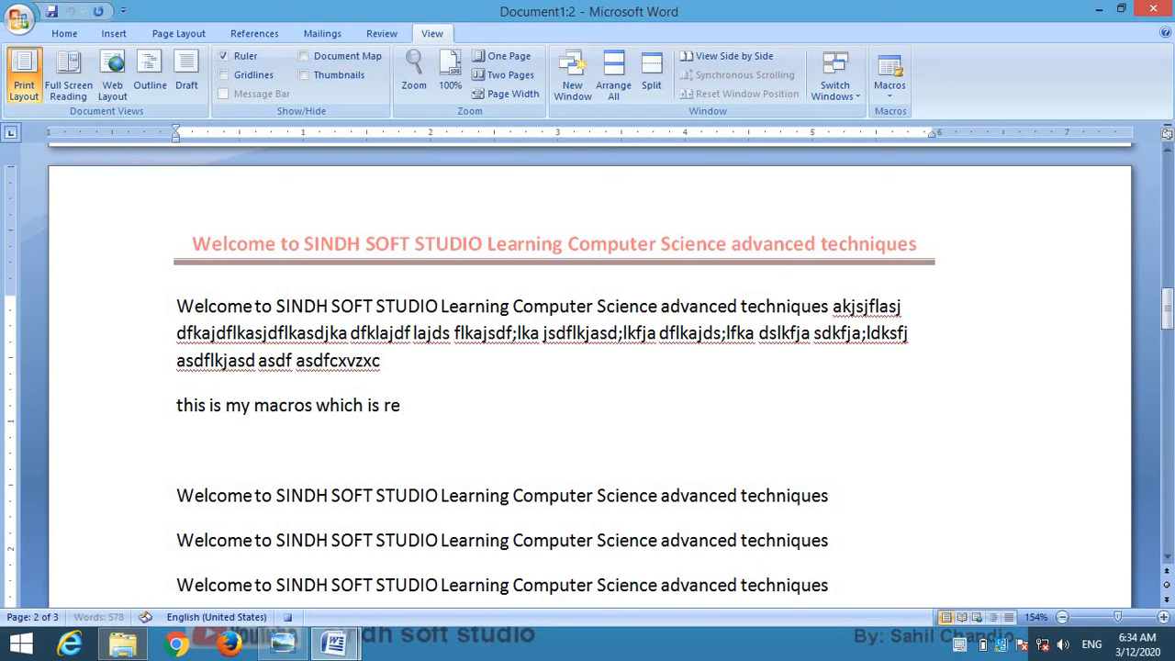
pyautogui.write('cording text thr')
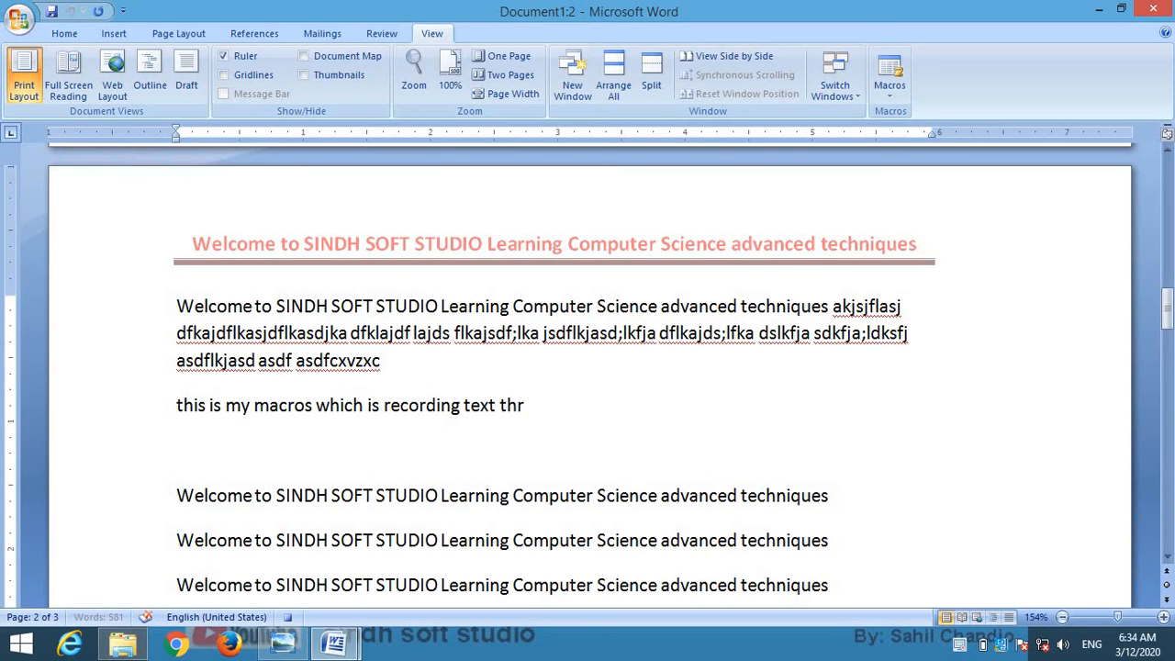
pyautogui.write('ough record in ')
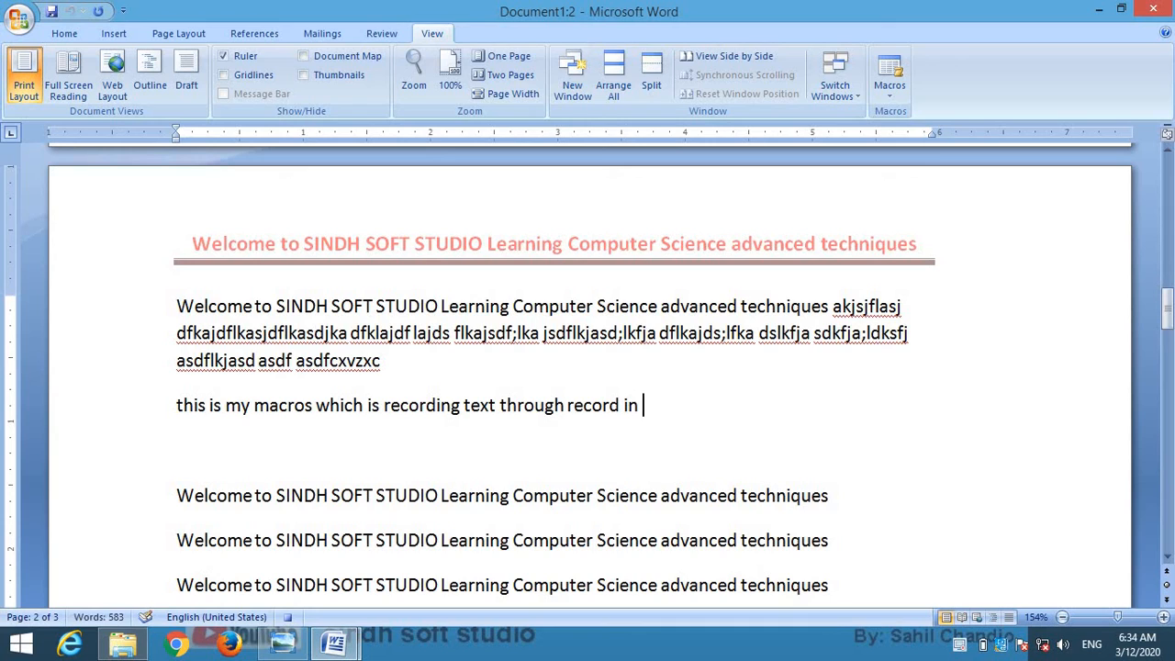
pyautogui.write('ms office file')
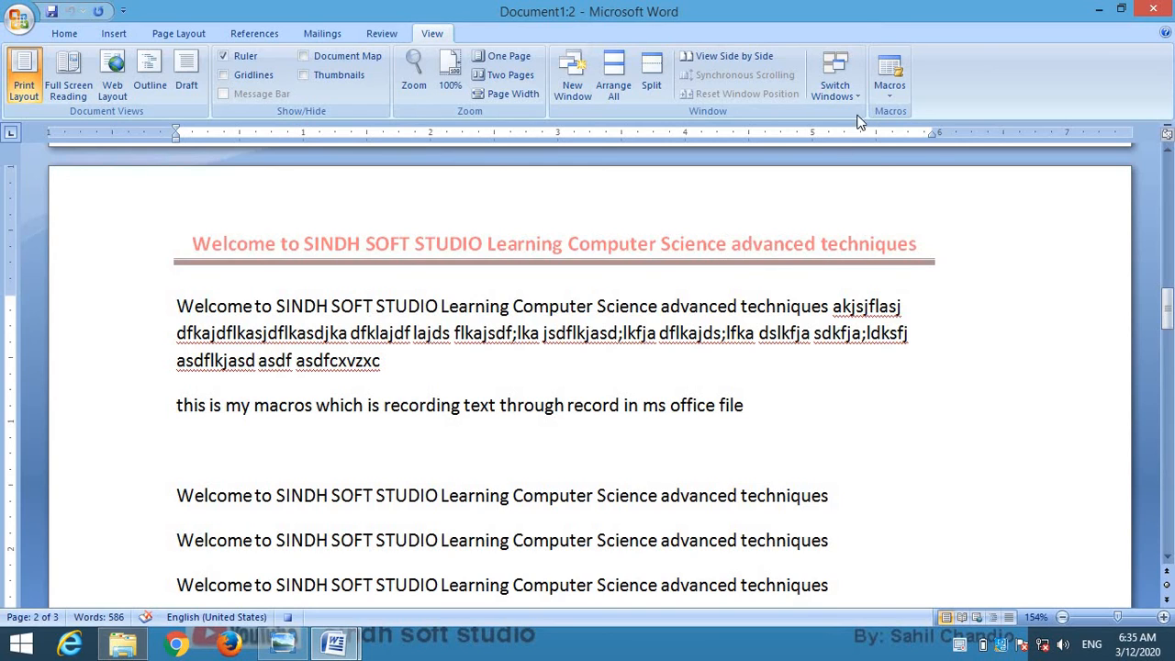
pyautogui.click(891, 87)
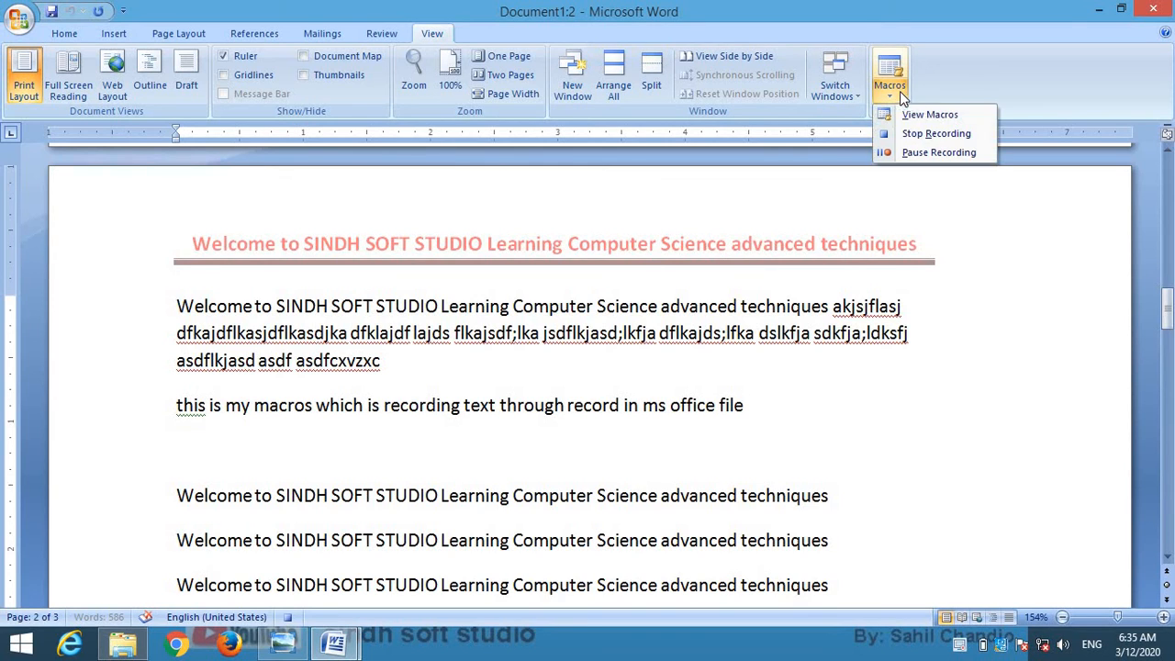
pyautogui.click(931, 133)
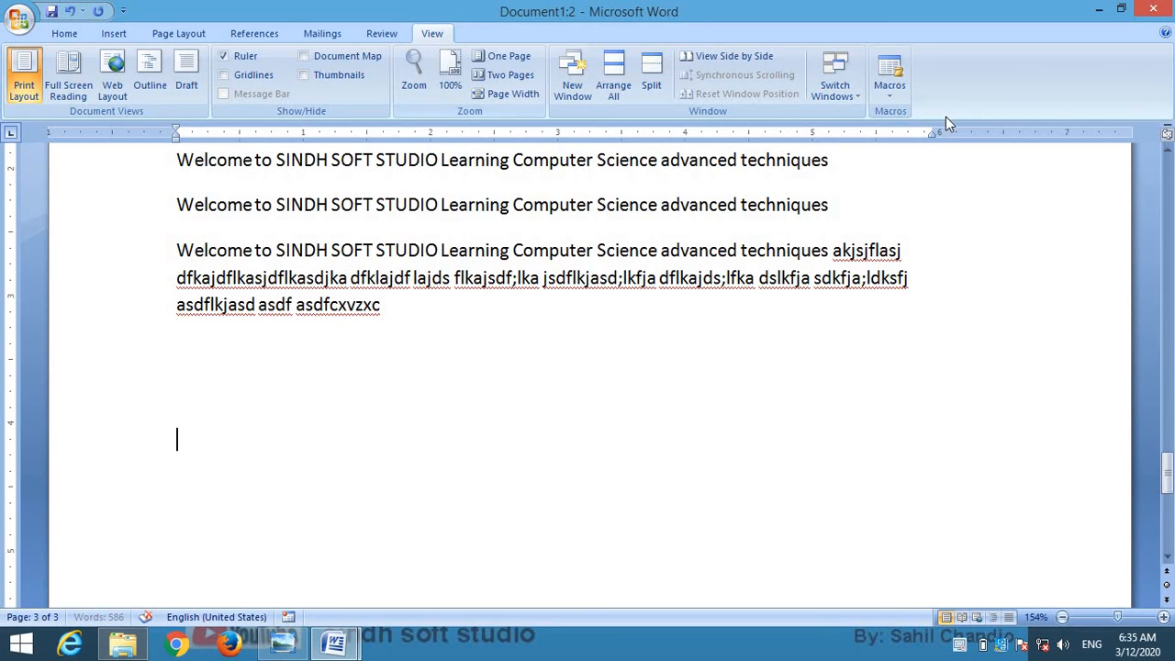
# Run the sindhMSOFFICE macro on the blank line at the end of page 3, and briefly select the inserted sentence
pyautogui.click(895, 97)
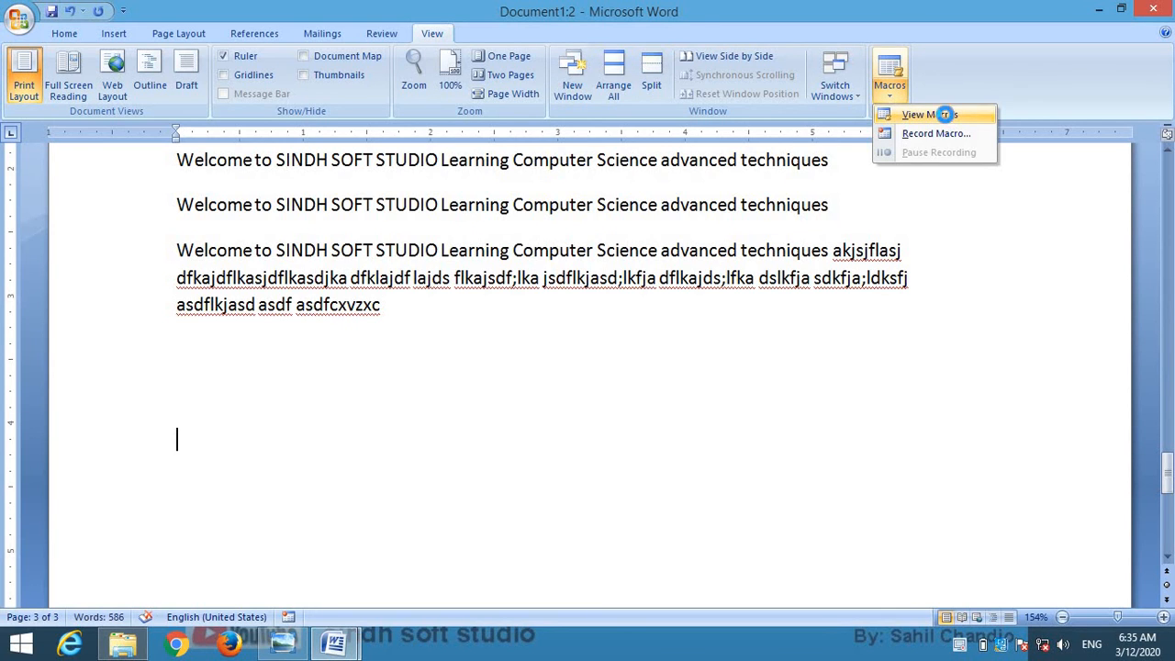
pyautogui.click(931, 114)
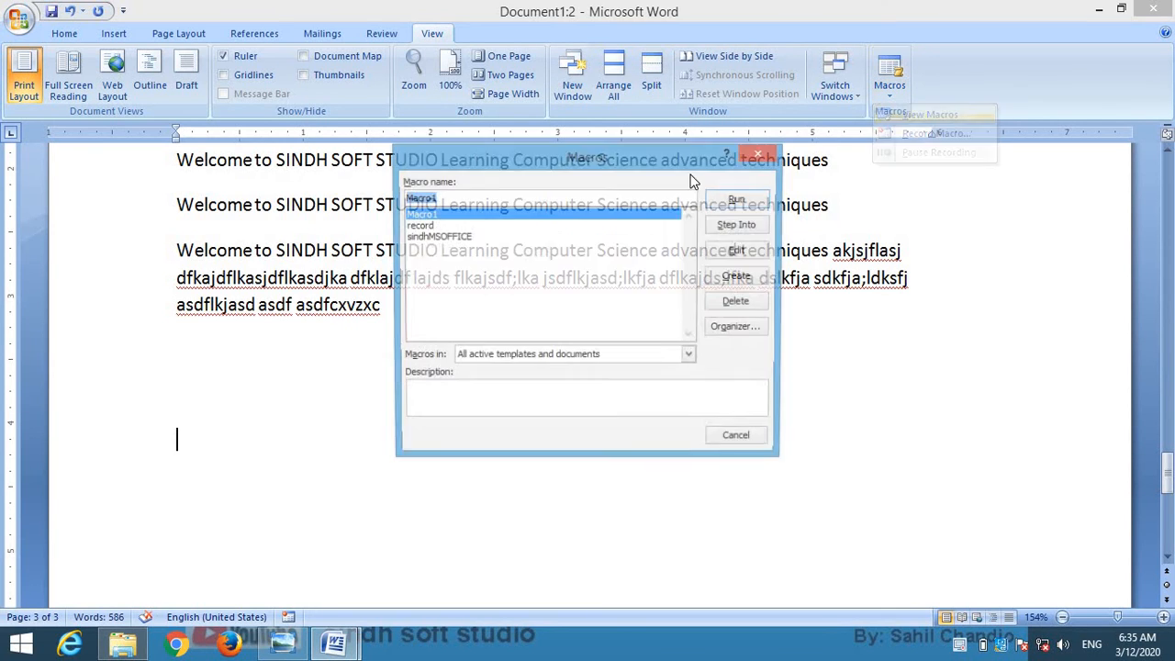
pyautogui.click(459, 239)
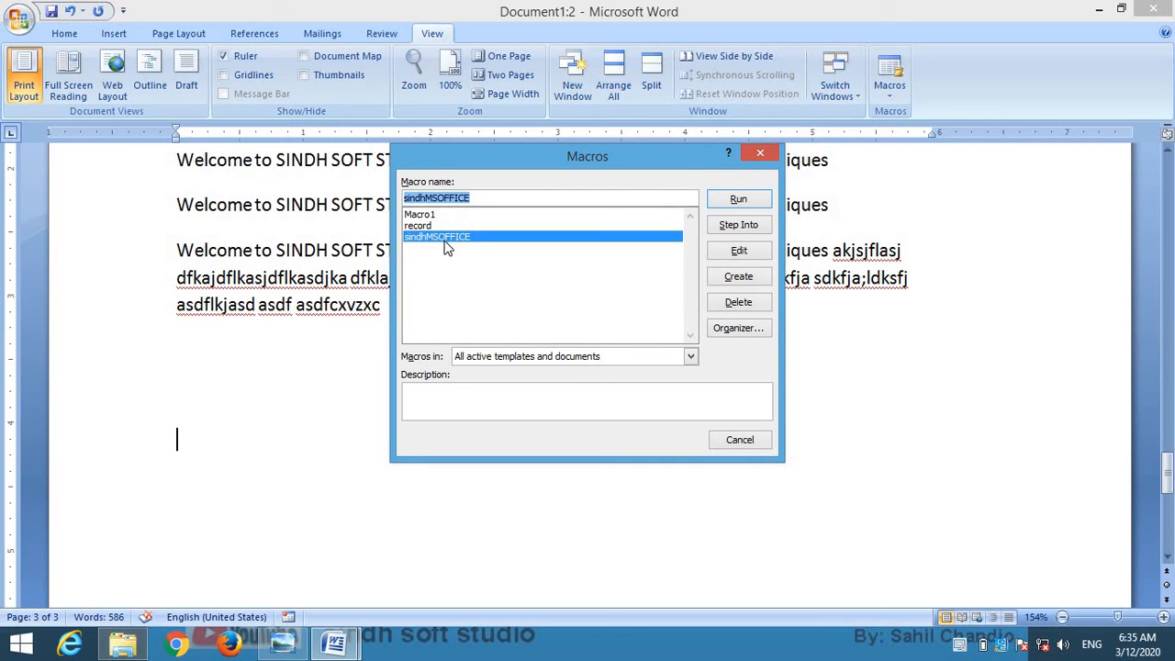
pyautogui.click(740, 199)
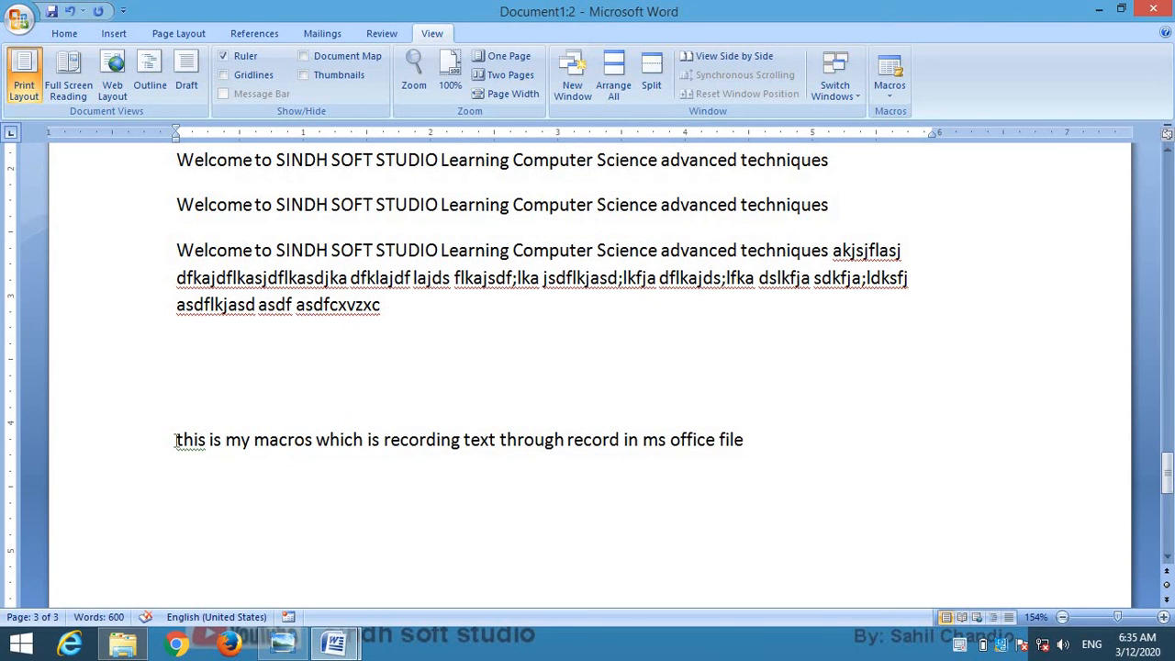
pyautogui.moveTo(177, 441); pyautogui.dragTo(725, 440)
pyautogui.click(661, 440)
# Add a blank line above the last filler-text paragraph on page 2 and run the sindhMSOFFICE macro there
pyautogui.scroll(10, 854, 220)
pyautogui.click(834, 292)
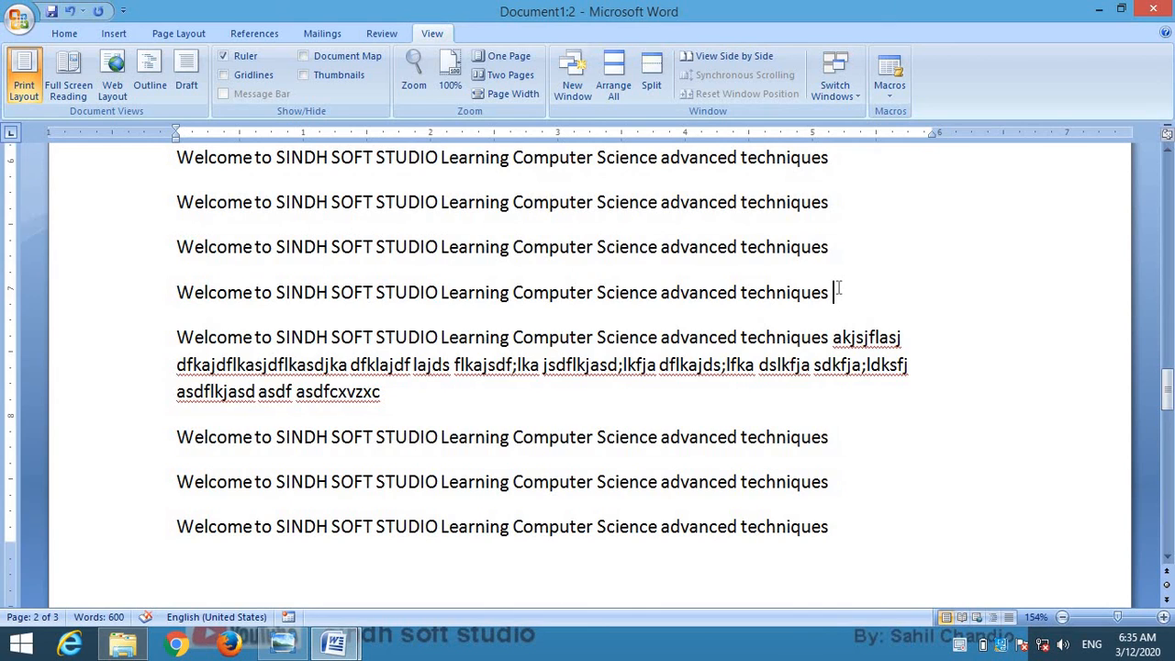
pyautogui.press('Return')
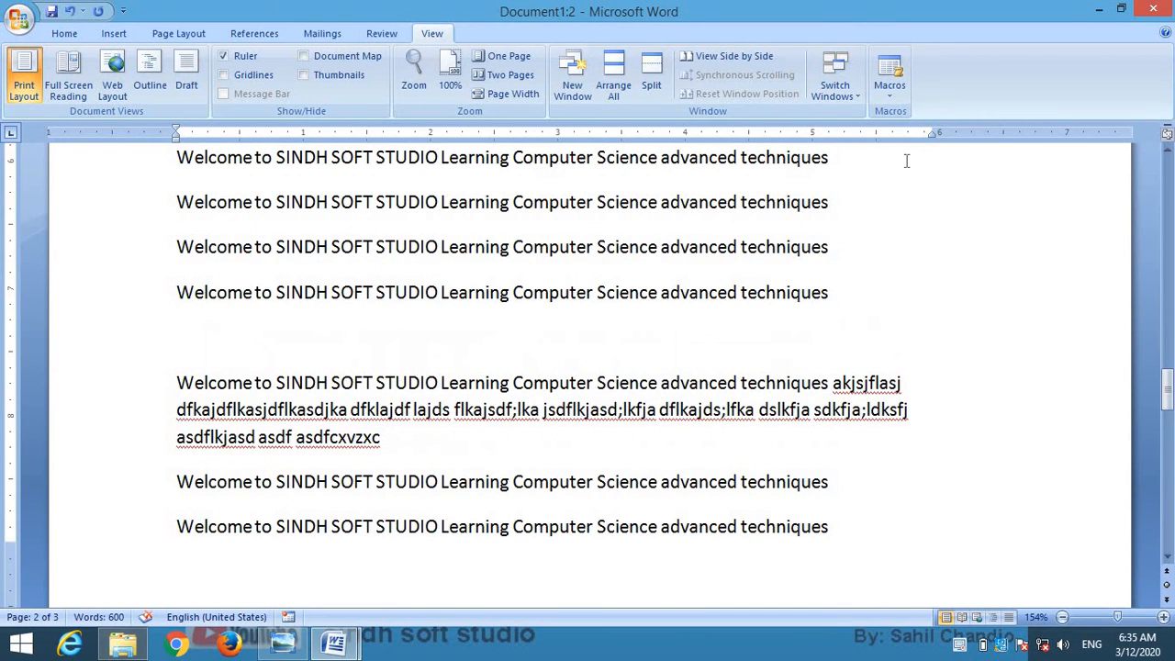
pyautogui.click(905, 96)
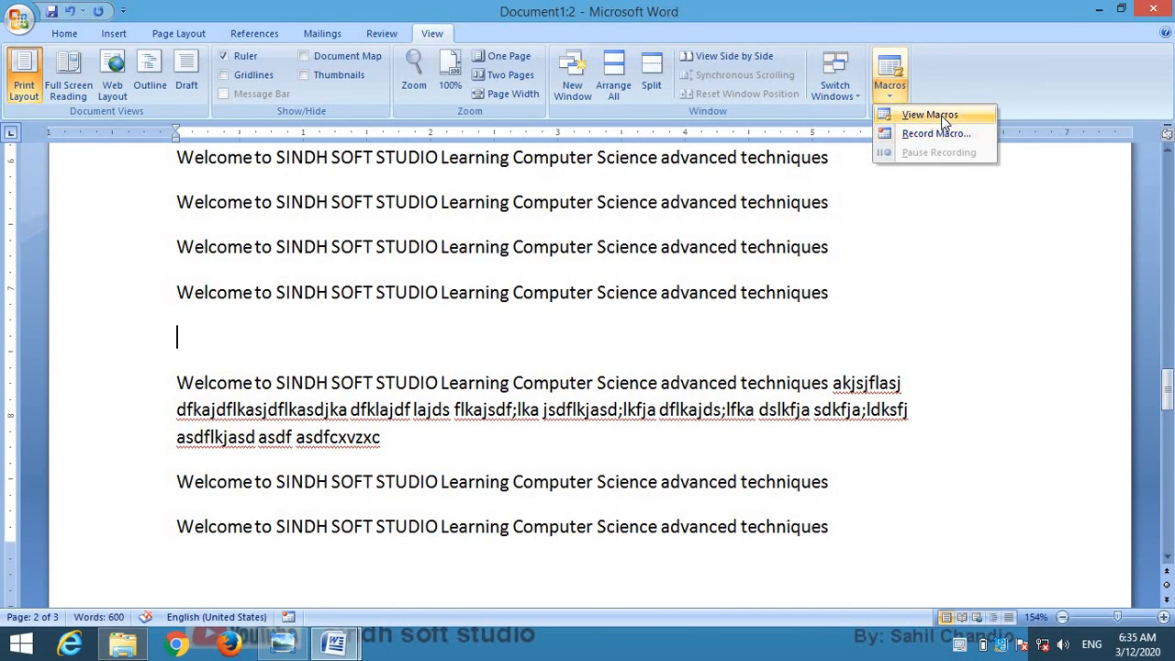
pyautogui.click(943, 121)
pyautogui.click(451, 236)
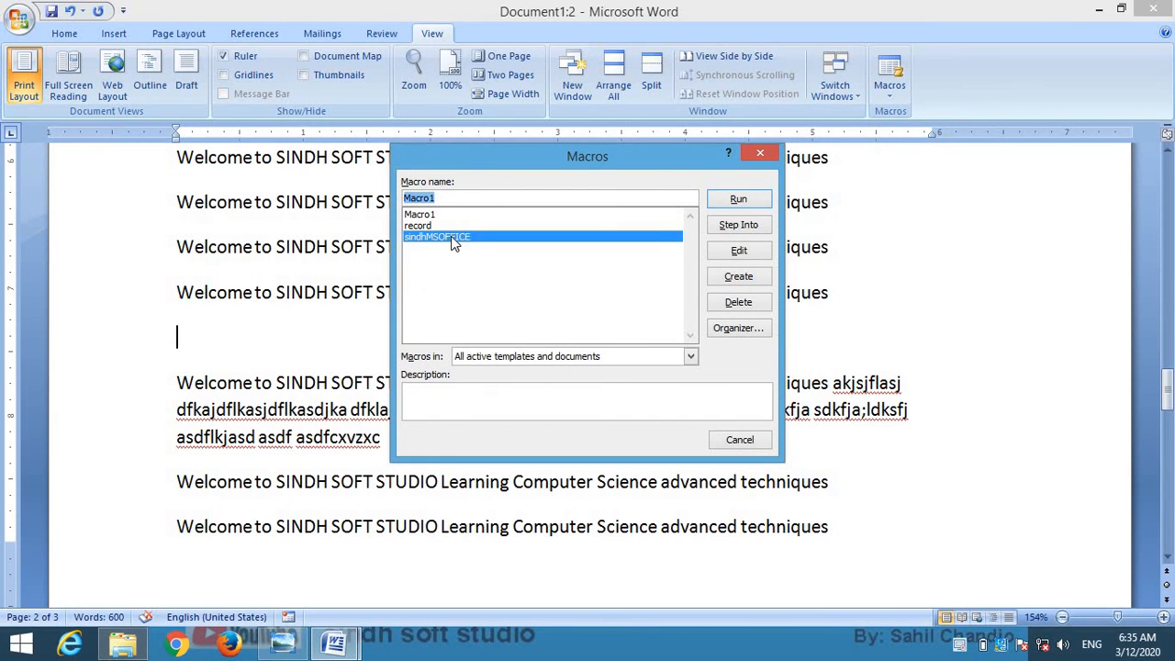
pyautogui.click(744, 202)
pyautogui.moveTo(178, 336); pyautogui.dragTo(858, 334)
pyautogui.click(771, 338)
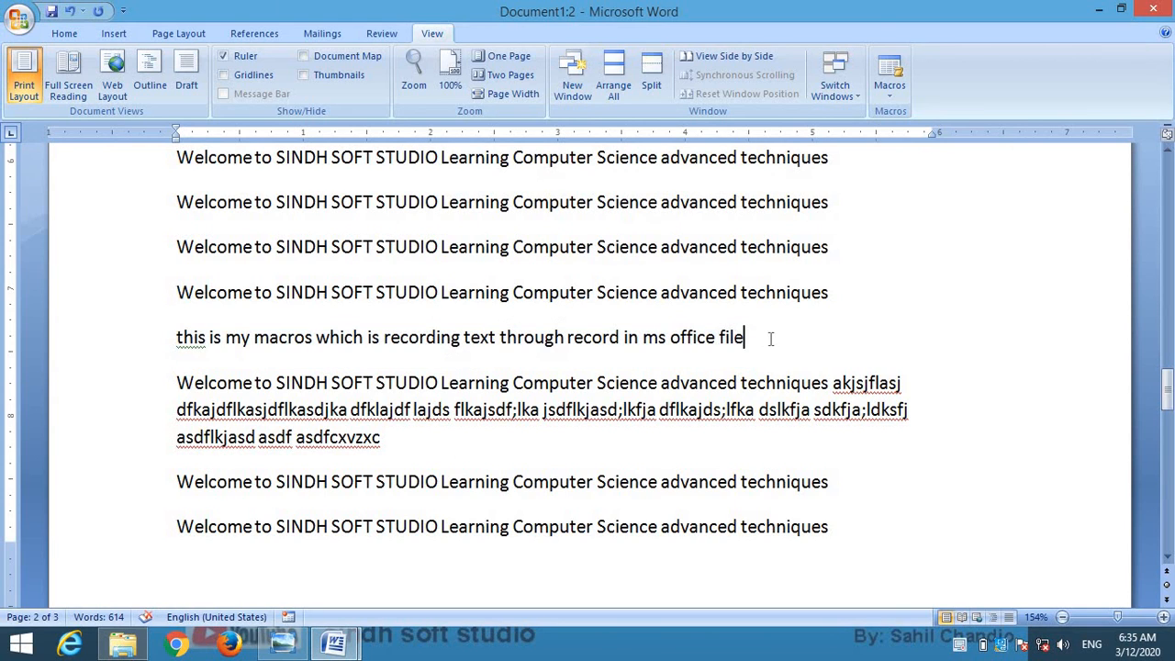
pyautogui.click(904, 94)
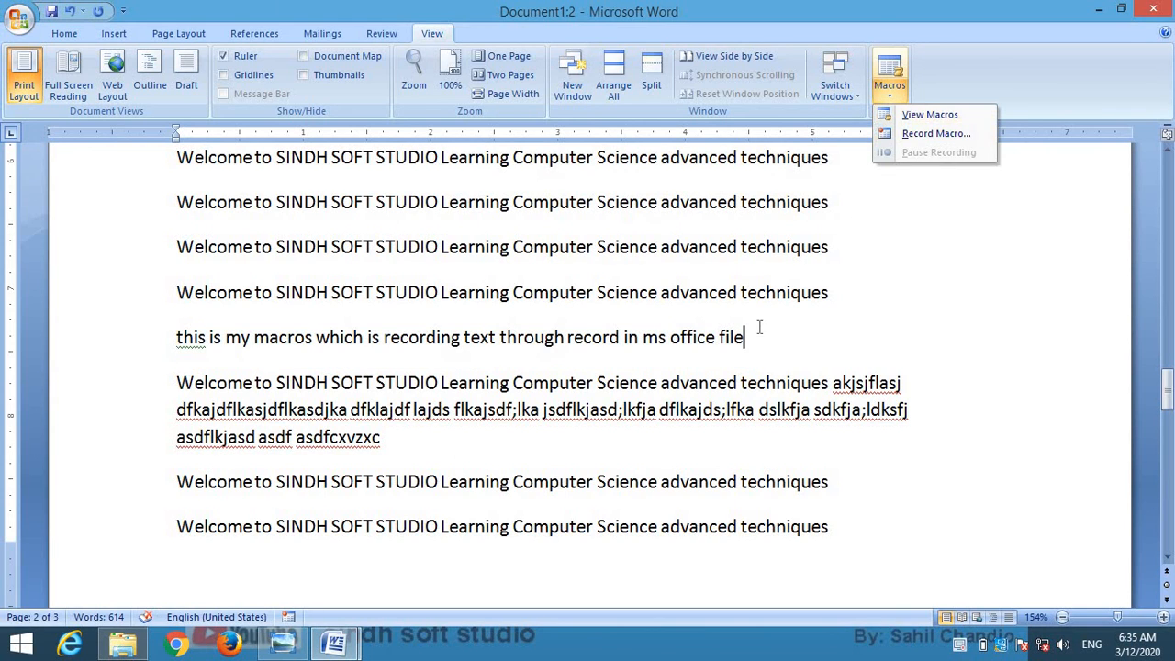
pyautogui.click(900, 78)
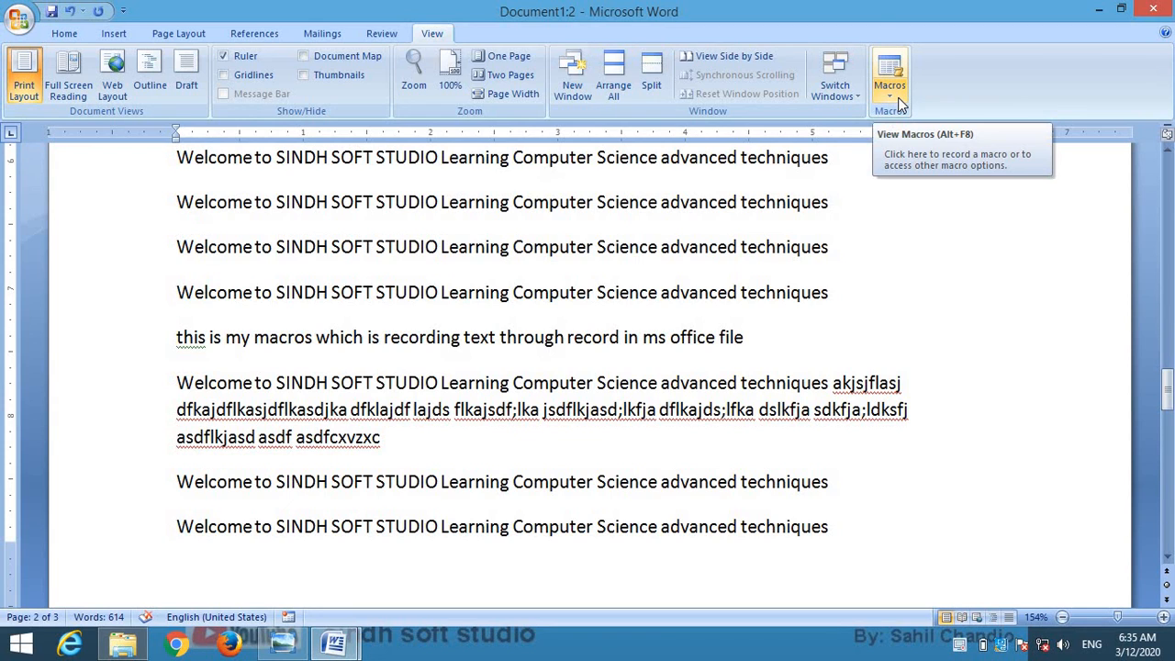
pyautogui.click(898, 95)
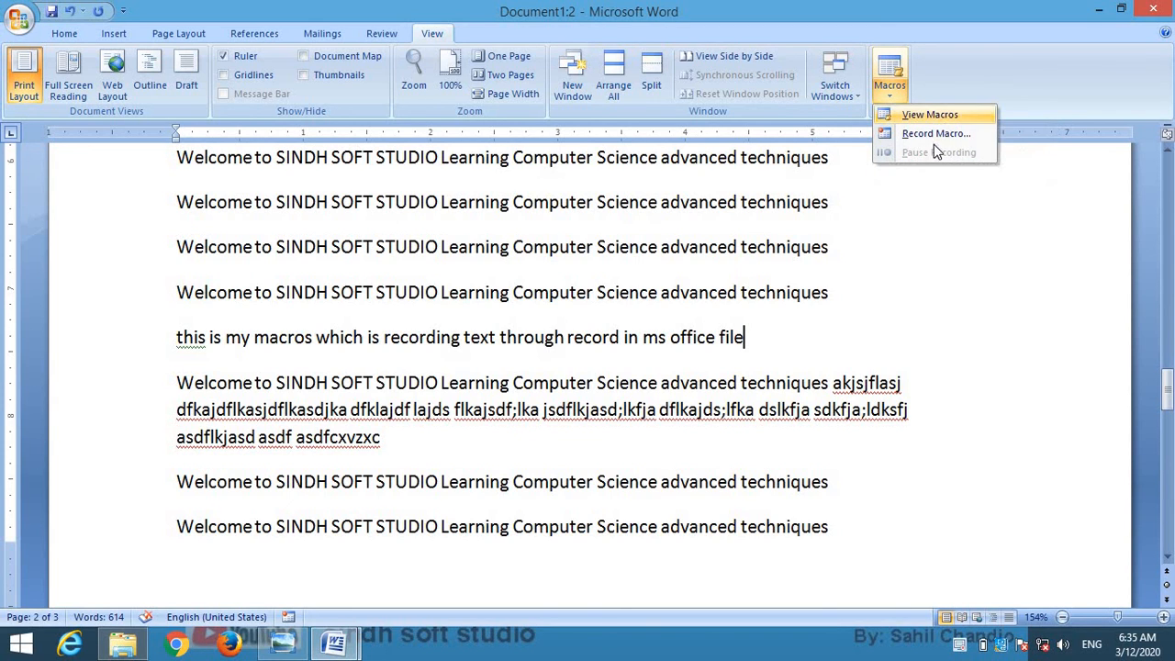
pyautogui.click(795, 329)
pyautogui.moveTo(752, 342); pyautogui.dragTo(552, 312)
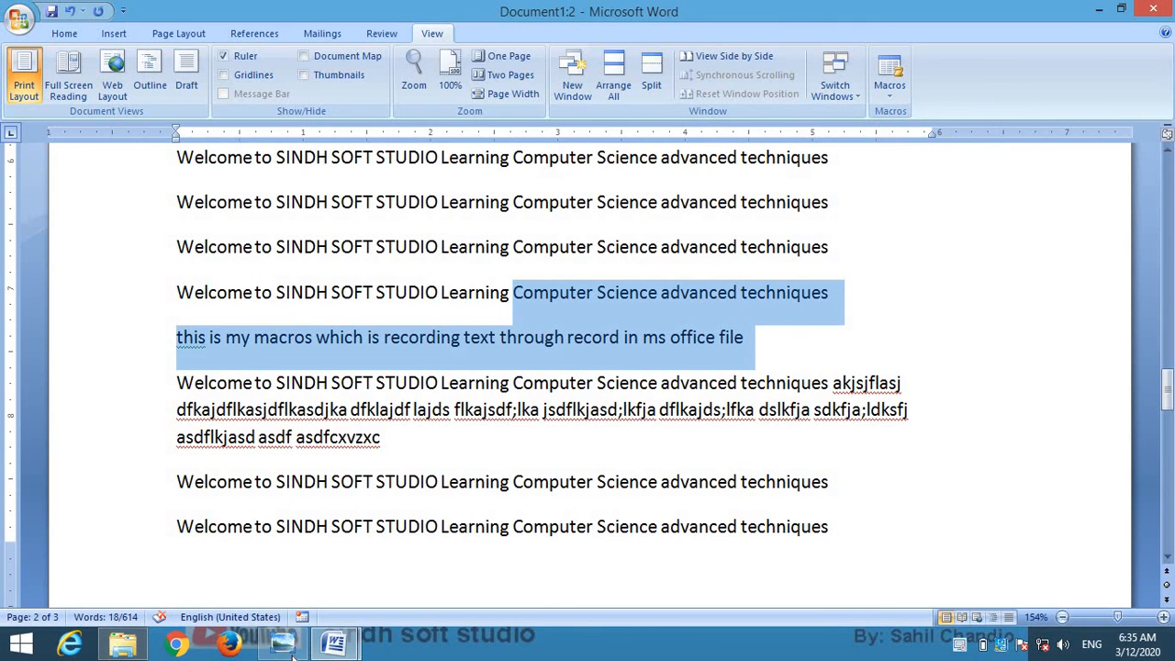
# Switch to Windows Photo Viewer to show the MS office7.jpg image
pyautogui.click(380, 466)
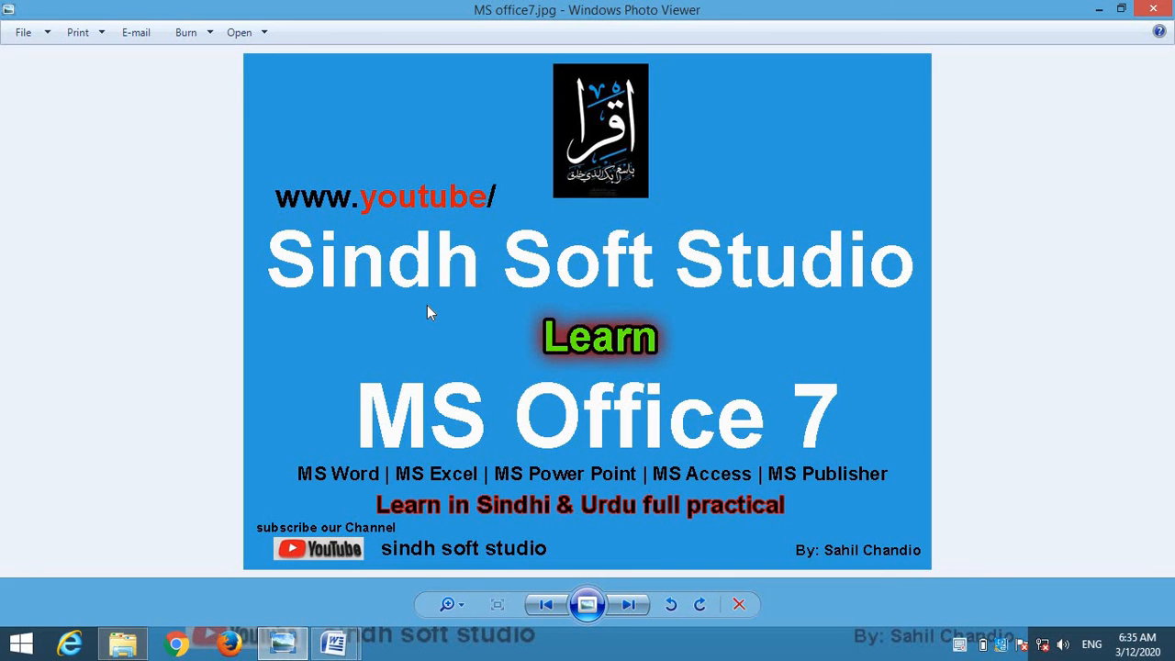